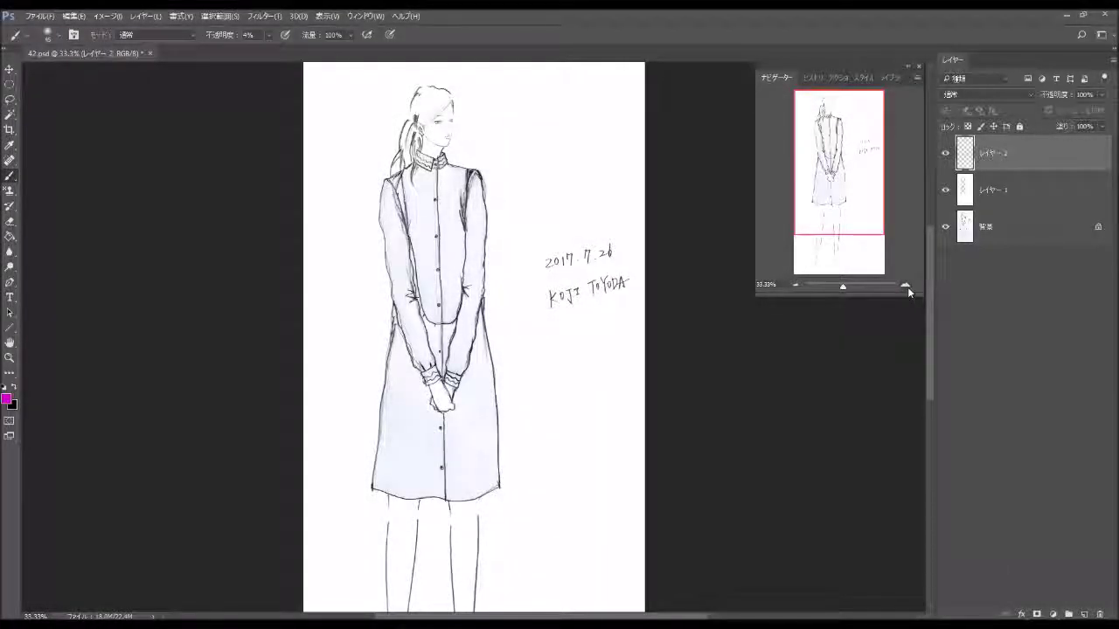
Zoom in to 300% with the view centred on the woman's face.
left_click(905, 285)
left_click(906, 285)
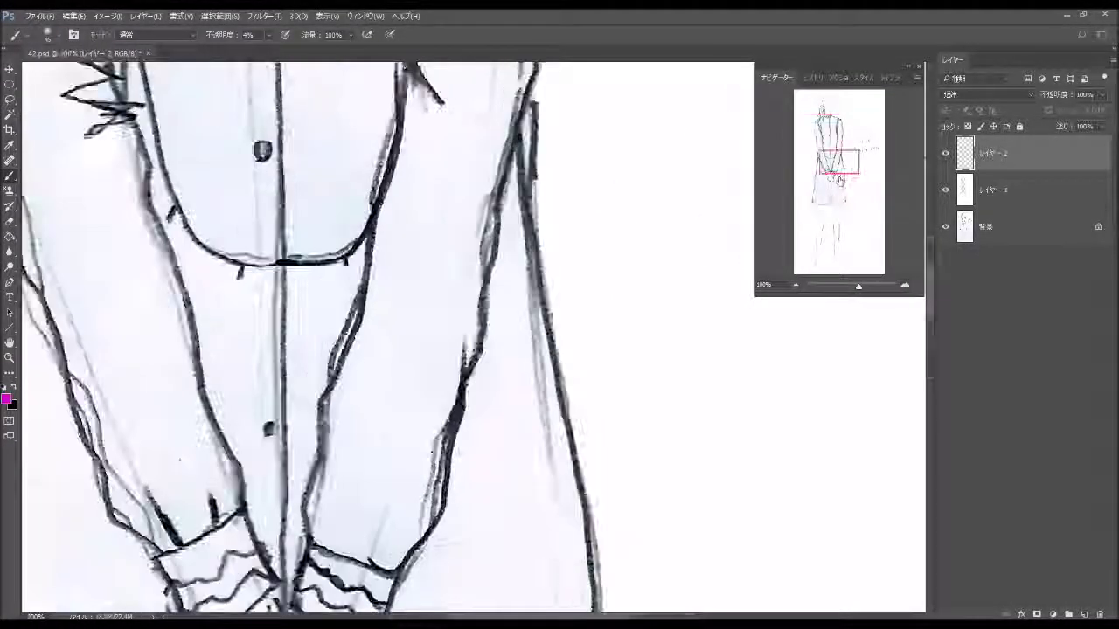
left_click(906, 284)
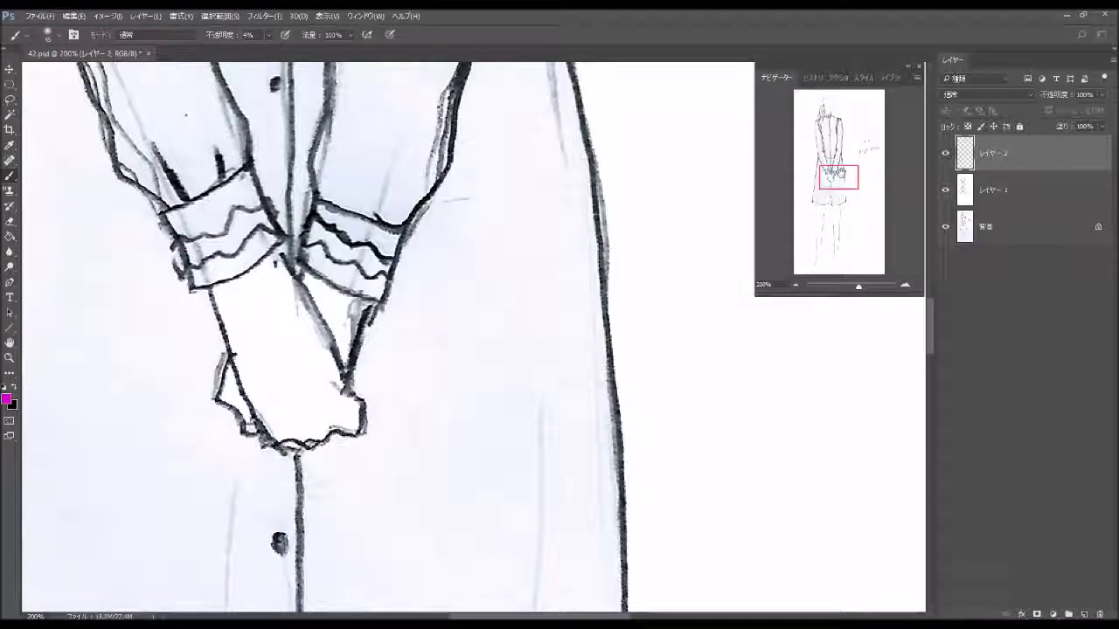
left_click_drag(839, 173, 836, 112)
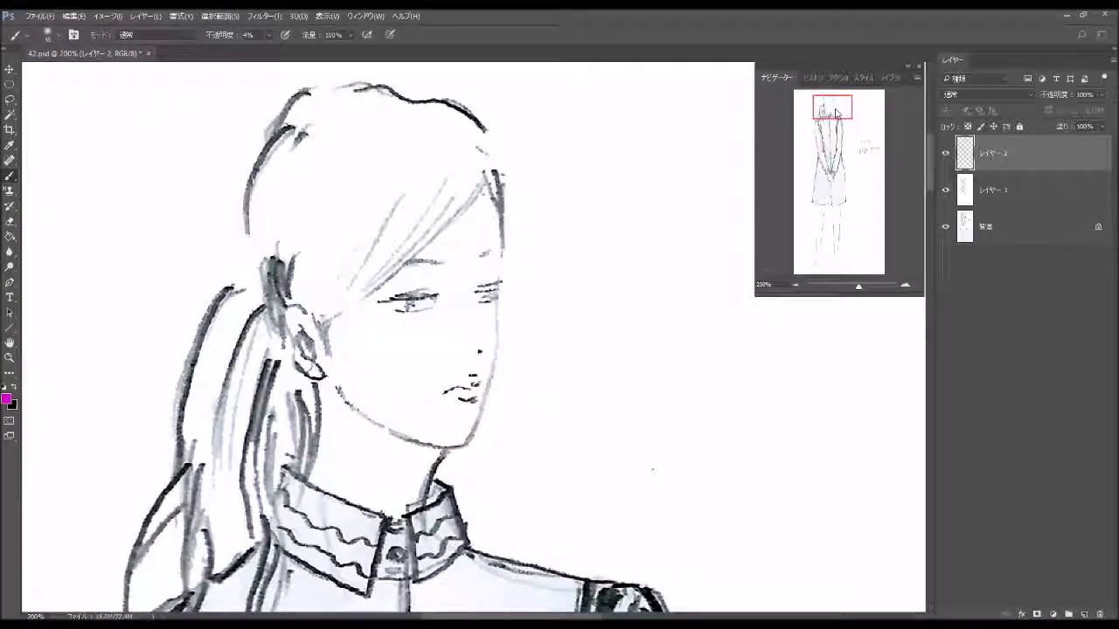
left_click(905, 286)
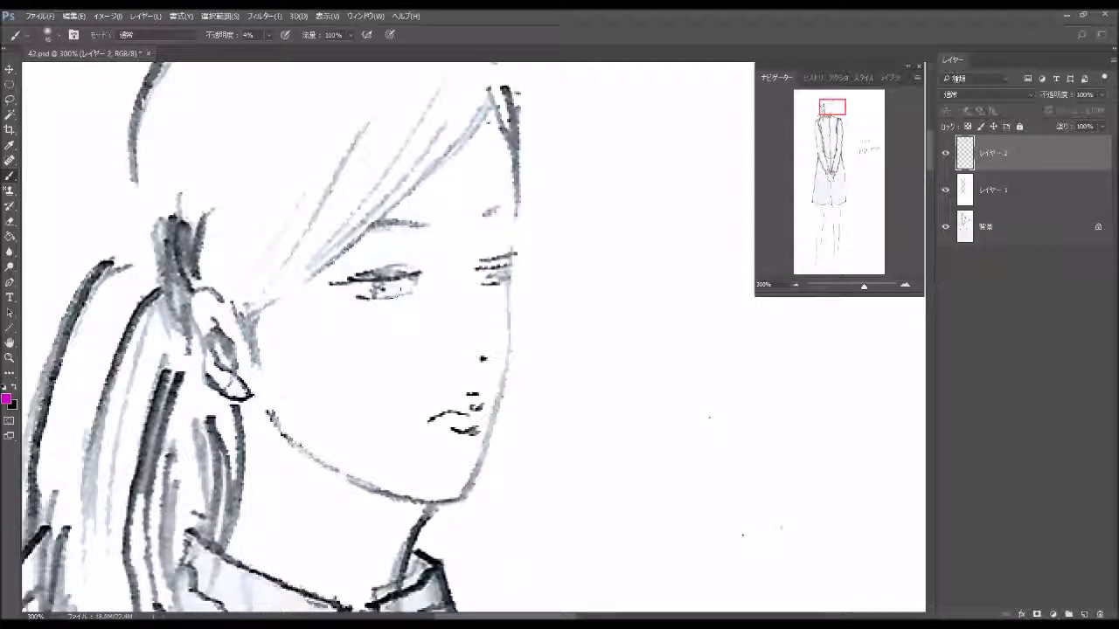
Brush soft pink blush on both cheeks, then paint the lower lip with a 13 px tip.
left_click_drag(393, 349, 320, 332)
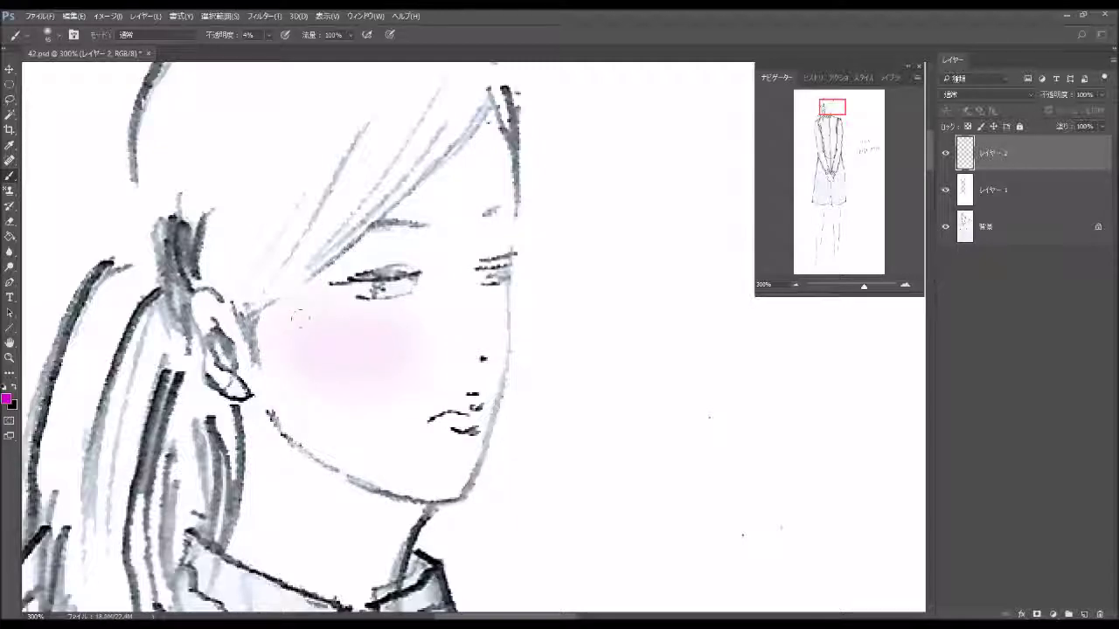
left_click_drag(483, 297, 542, 310)
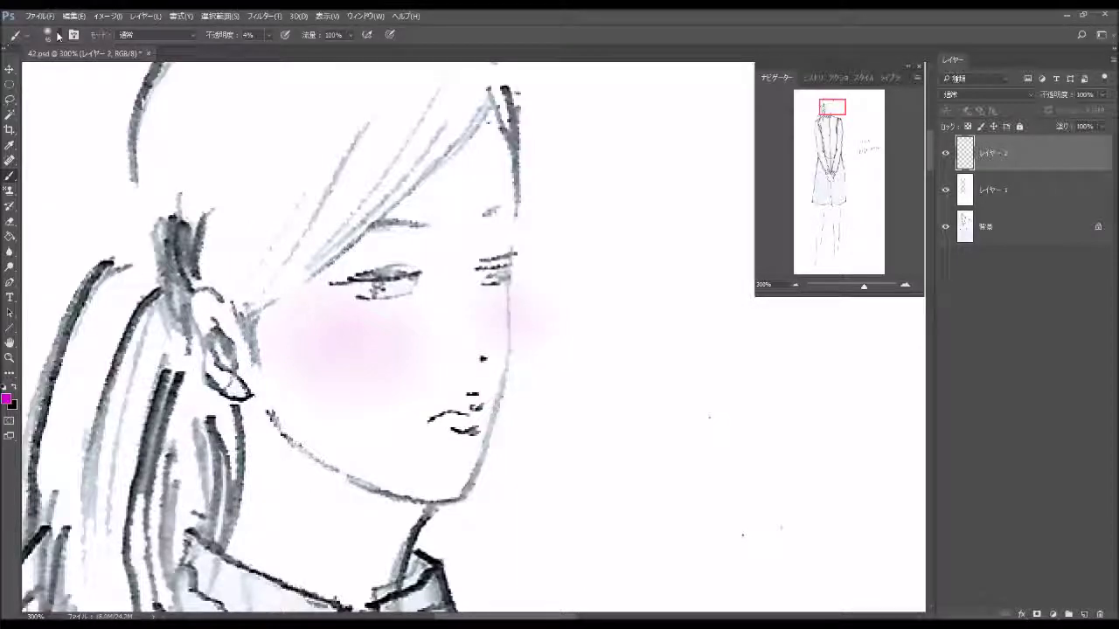
left_click(59, 37)
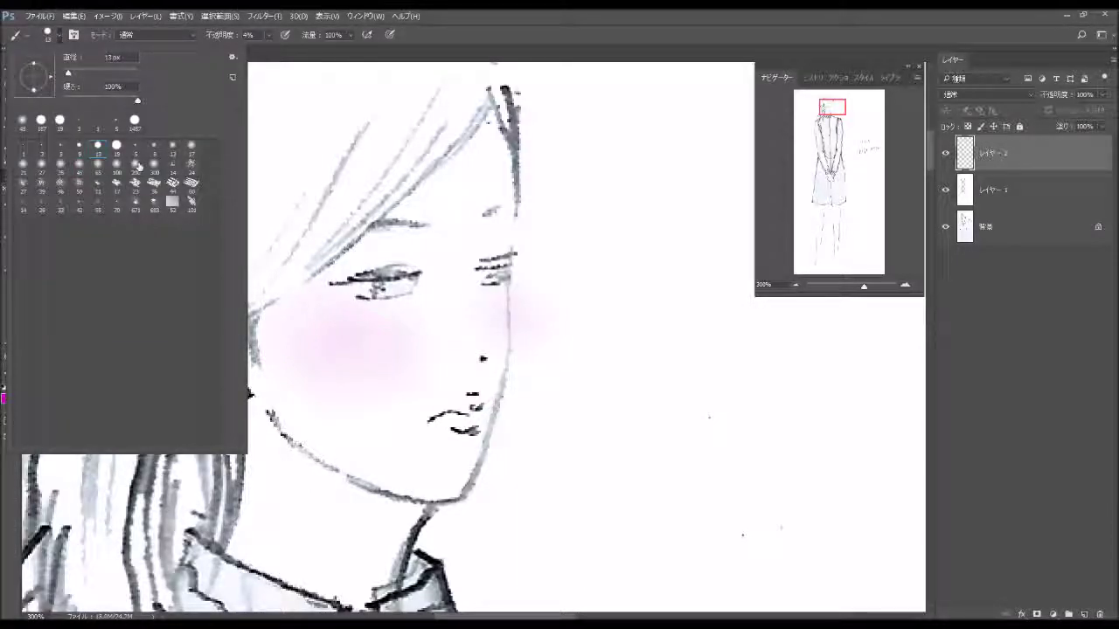
left_click(172, 149)
left_click(456, 423)
mouse_move(450, 425)
left_mouse_down()
mouse_move(476, 429)
mouse_move(442, 422)
left_mouse_up()
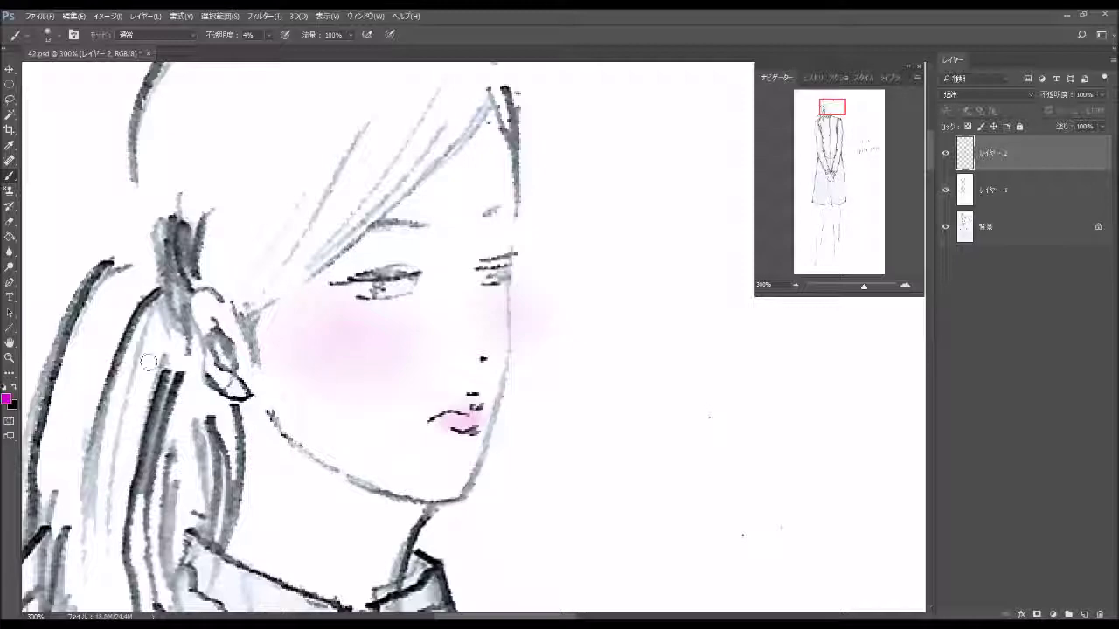
Switch to near-black #0c010b and brush faint grey shading around the eyelid and eye.
left_click(8, 398)
left_click(151, 353)
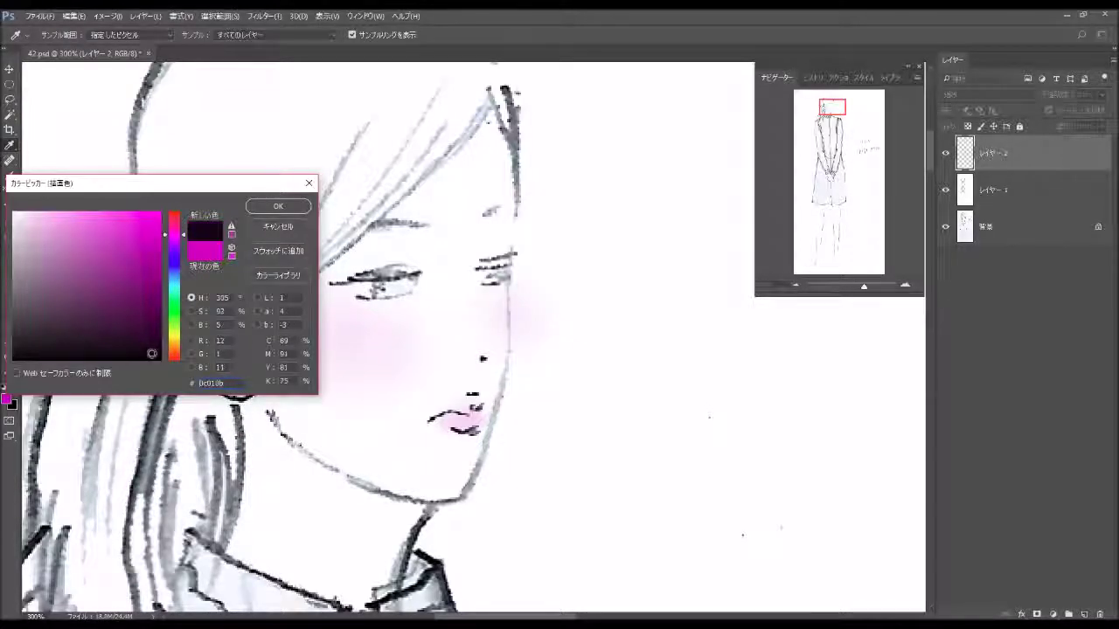
left_click(274, 208)
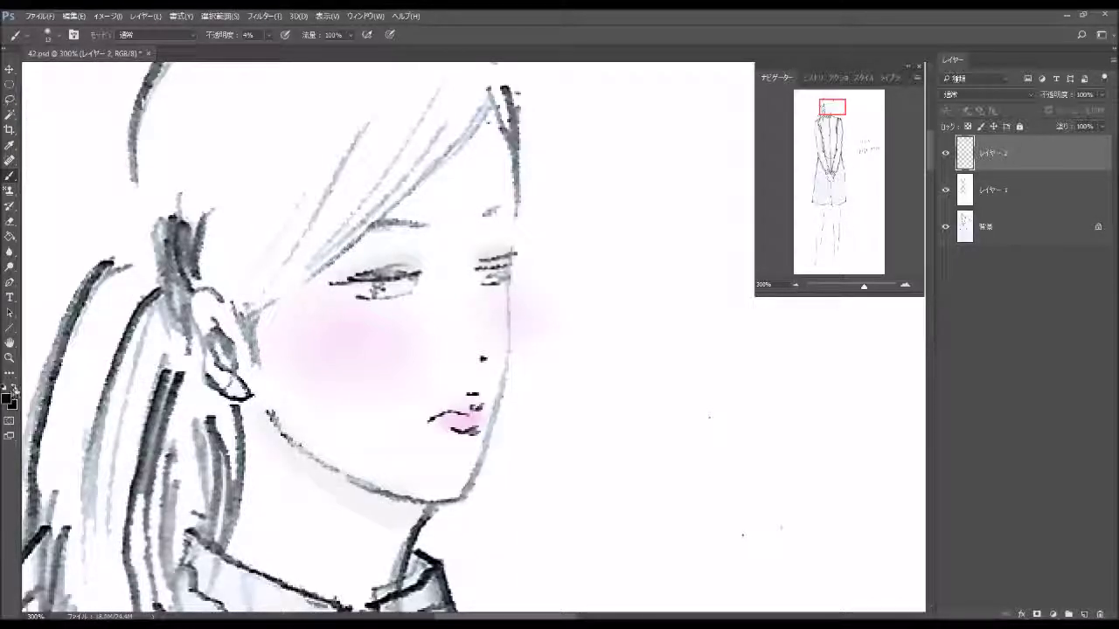
mouse_move(387, 283)
left_mouse_down()
mouse_move(400, 278)
mouse_move(379, 291)
mouse_move(411, 281)
left_mouse_up()
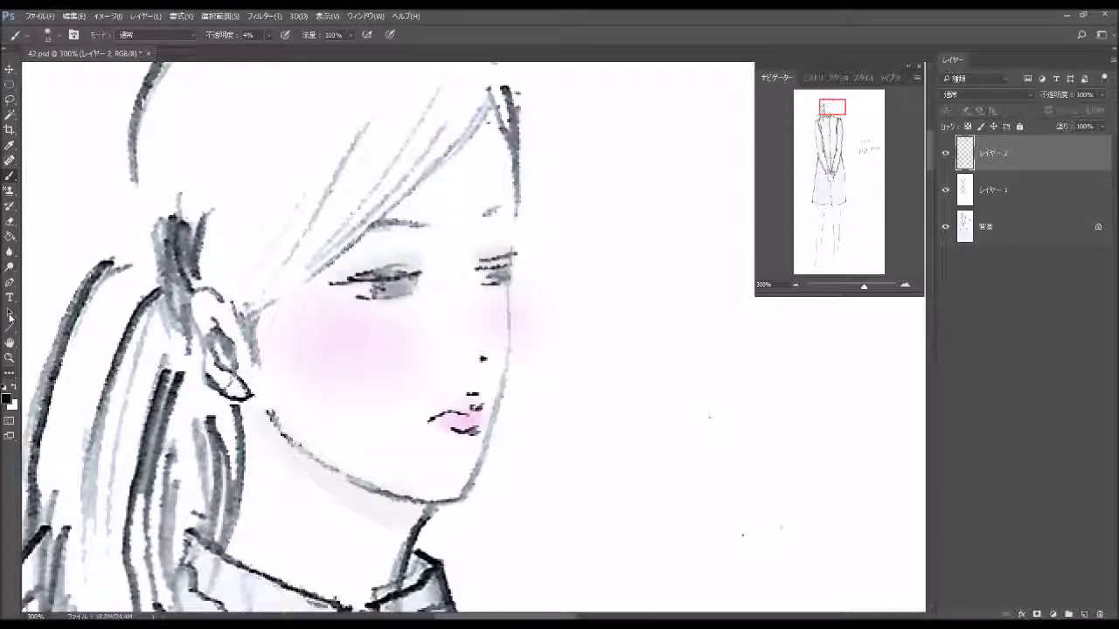
Set the brush to 72% opacity, then switch to white paint at 100% opacity.
left_click(58, 37)
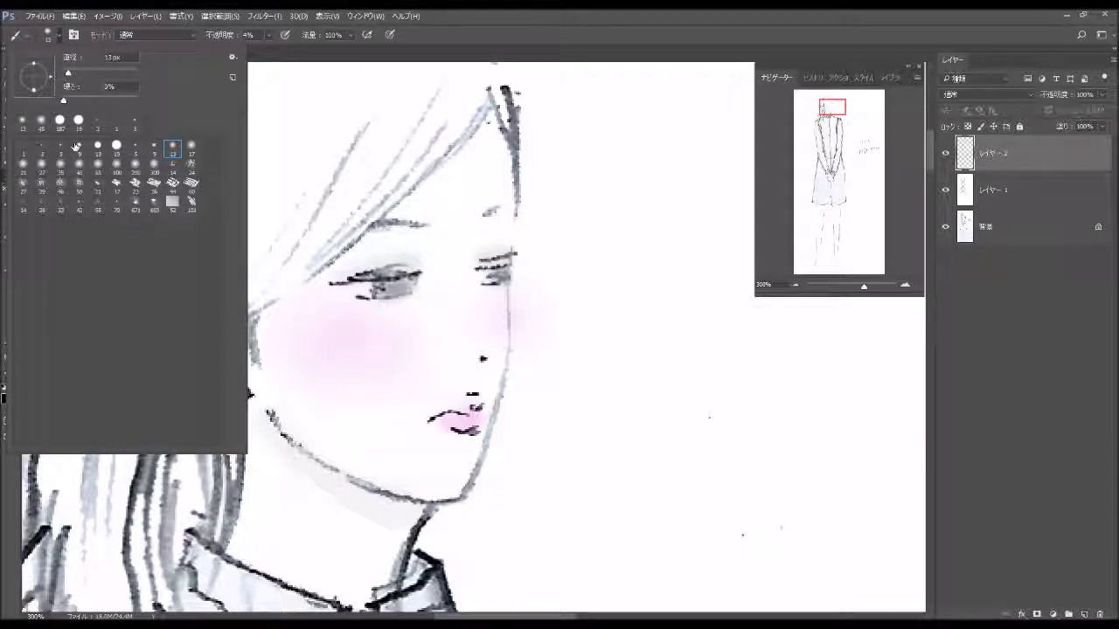
left_click(269, 34)
left_click_drag(264, 48, 305, 49)
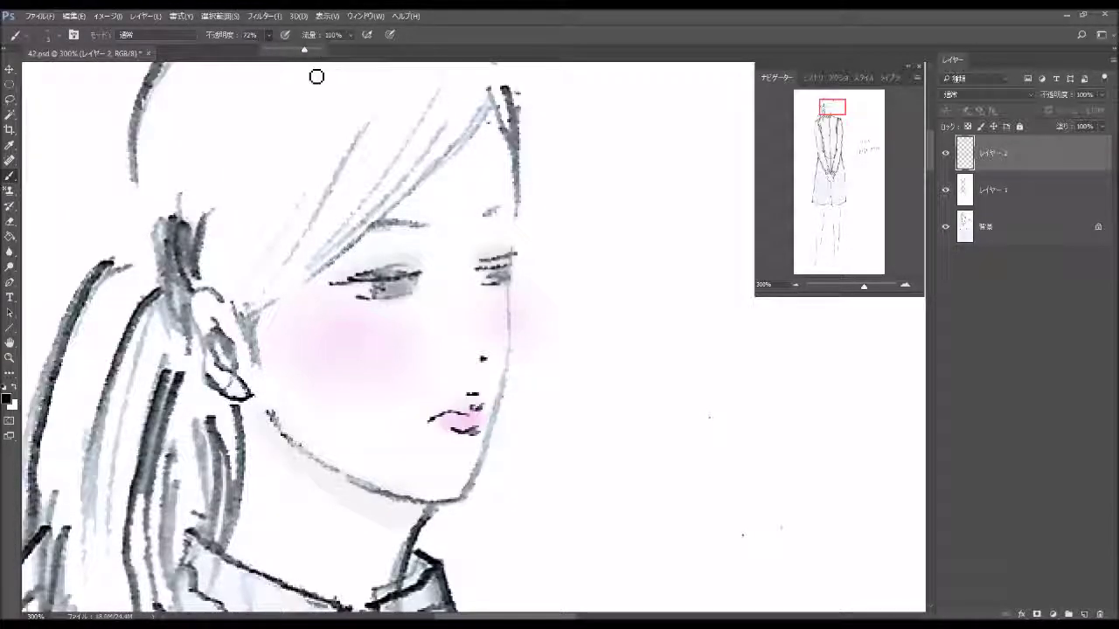
left_click(406, 299)
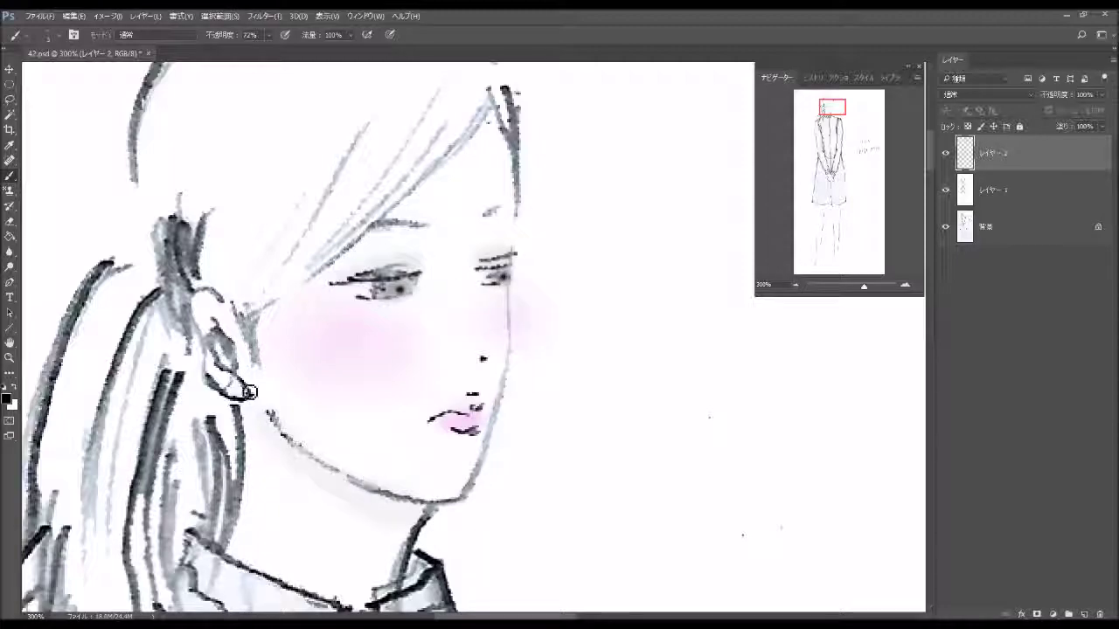
left_click(13, 386)
left_click(270, 36)
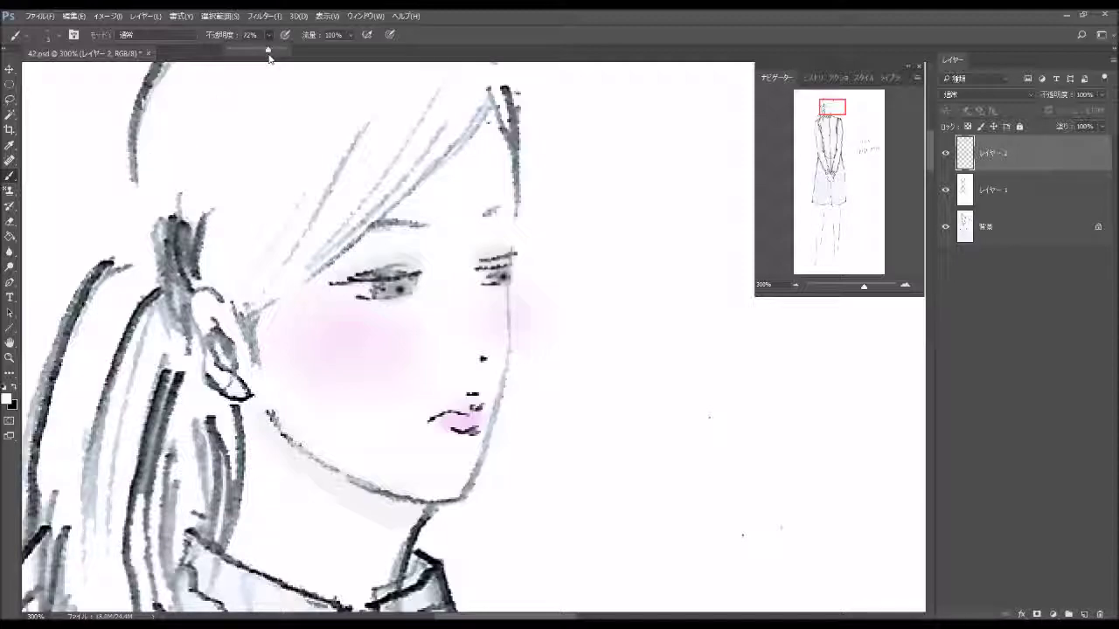
left_click(398, 295)
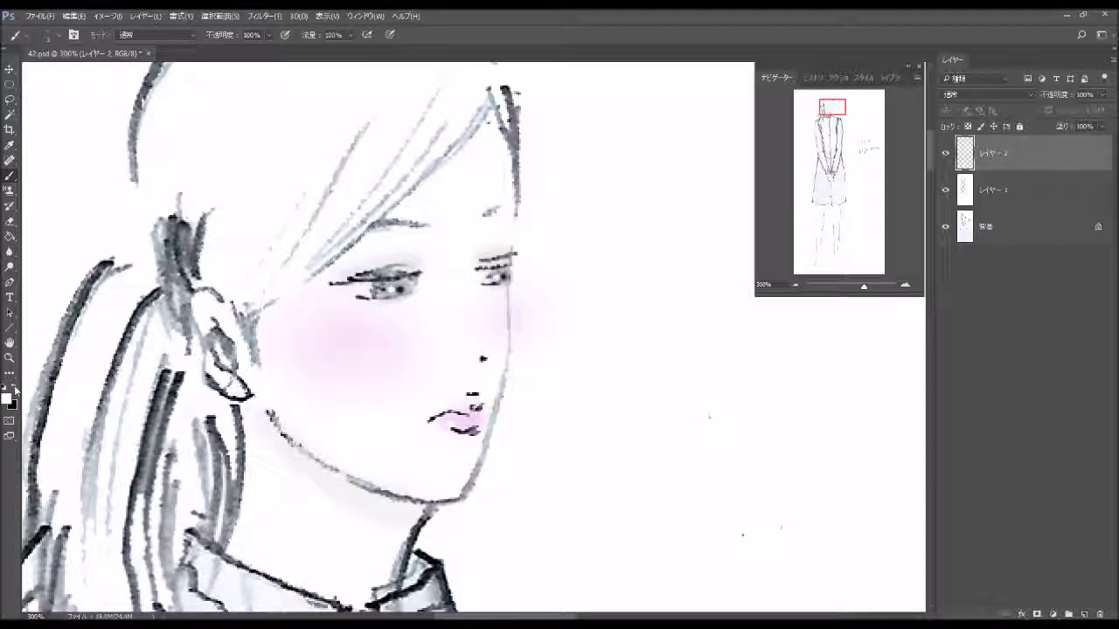
Stroke fine dark lashes on both eyes with a 3 px brush at 78% opacity.
left_click(53, 36)
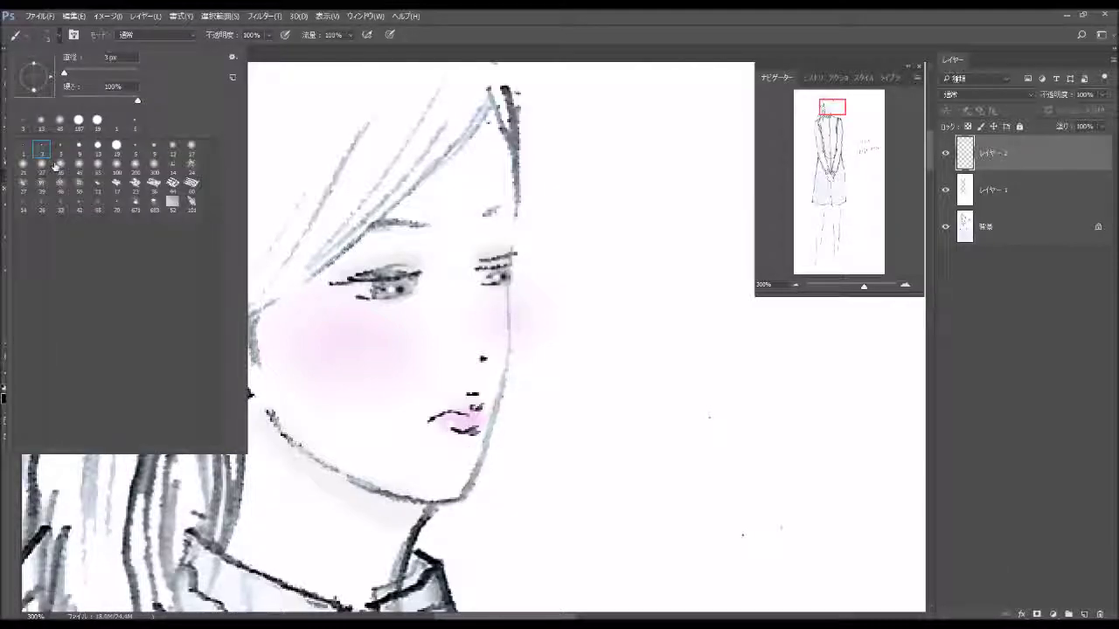
left_click(261, 54)
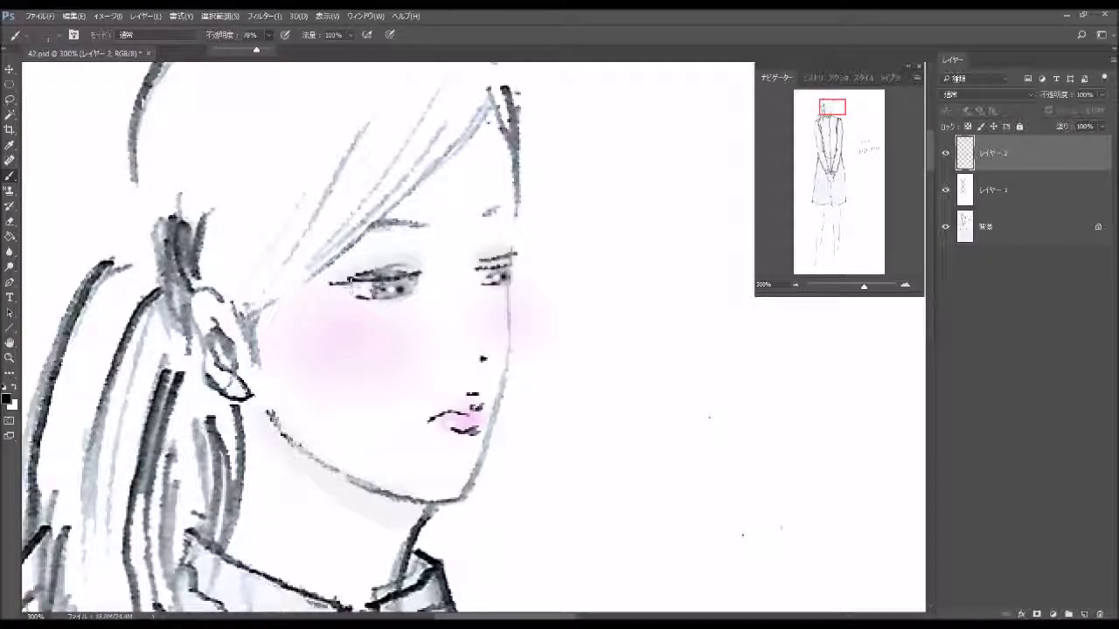
left_click(341, 284)
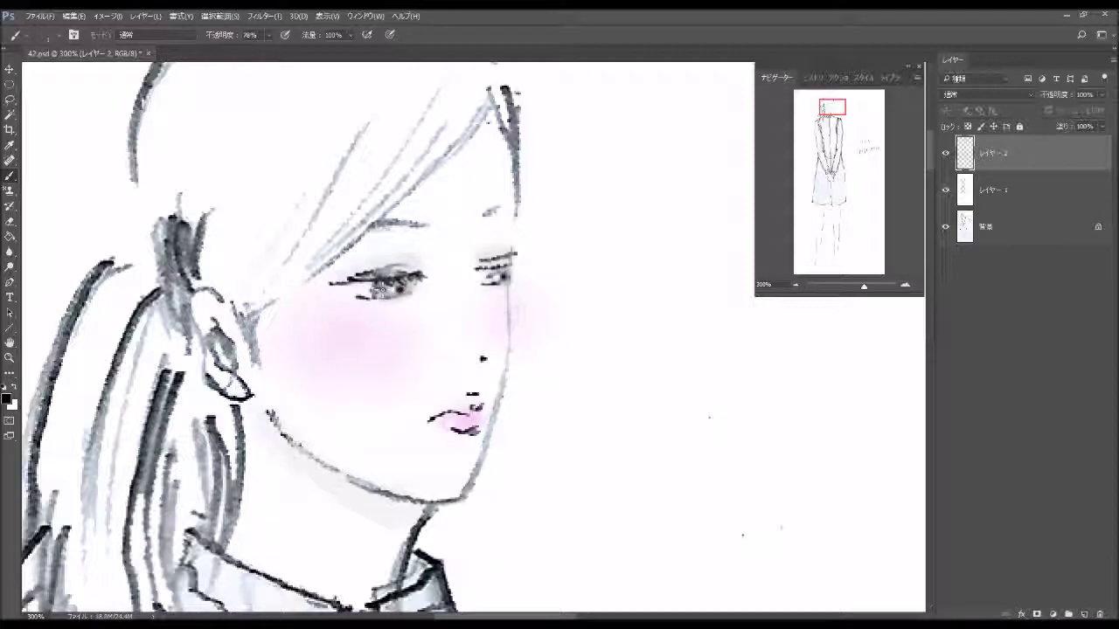
left_click_drag(362, 288, 344, 277)
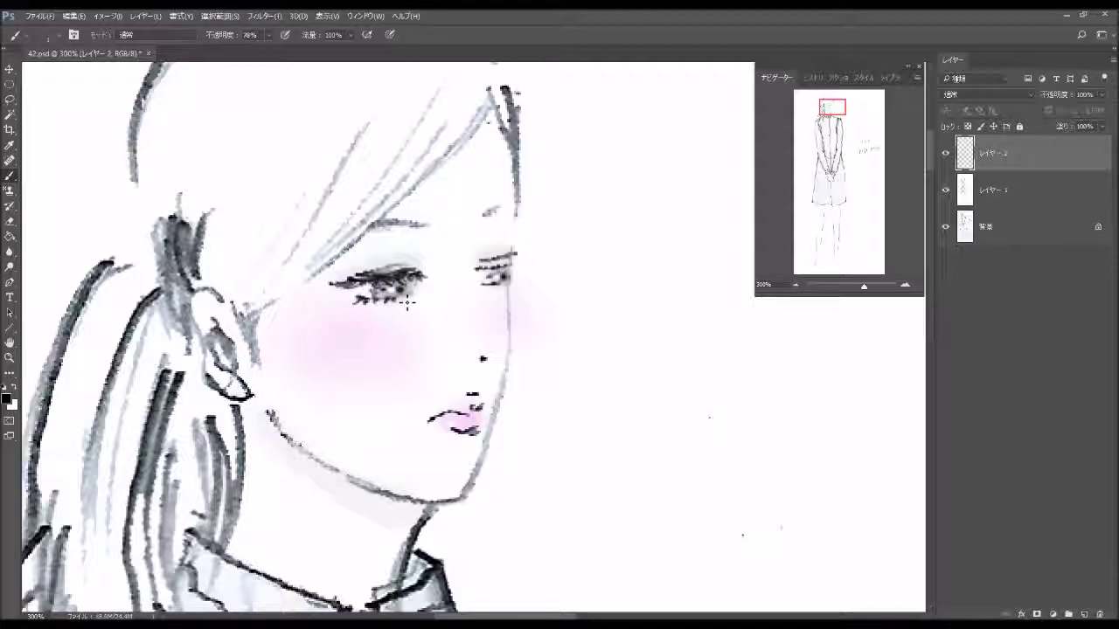
mouse_move(489, 263)
left_mouse_down()
mouse_move(487, 276)
mouse_move(502, 278)
left_mouse_up()
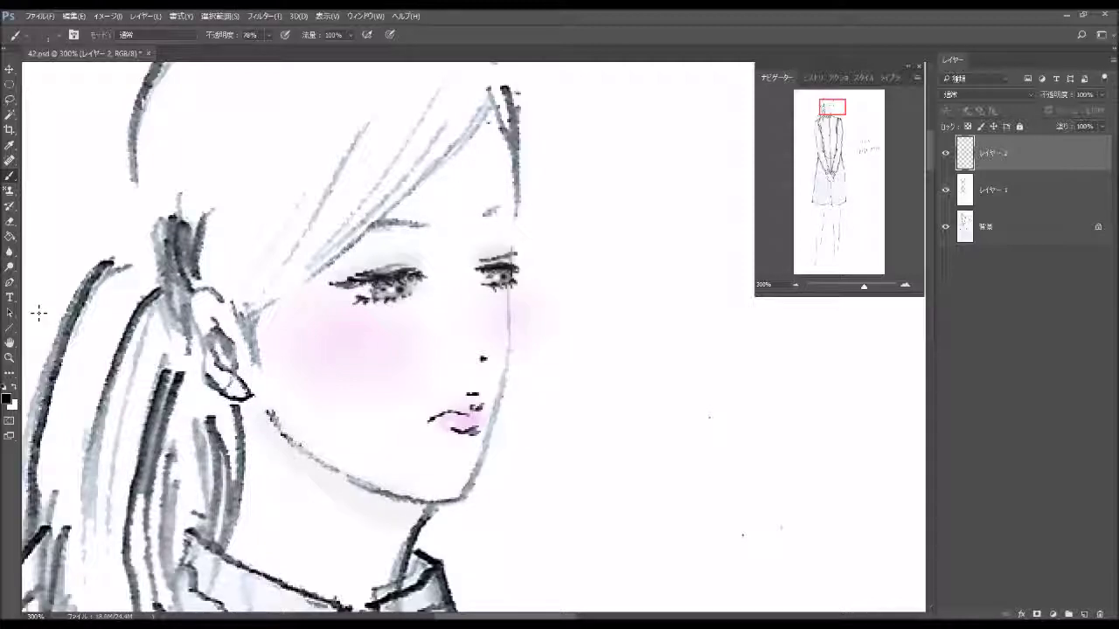
Pick a dark brown paint colour and set the brush to 4% opacity.
left_click(7, 397)
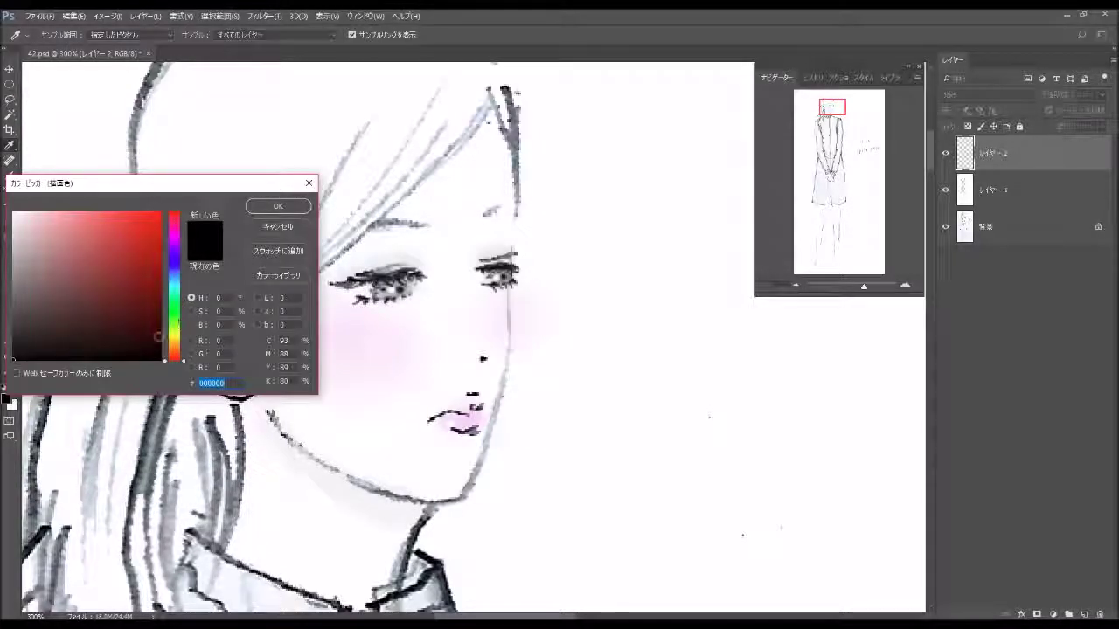
left_click(174, 353)
left_click(147, 320)
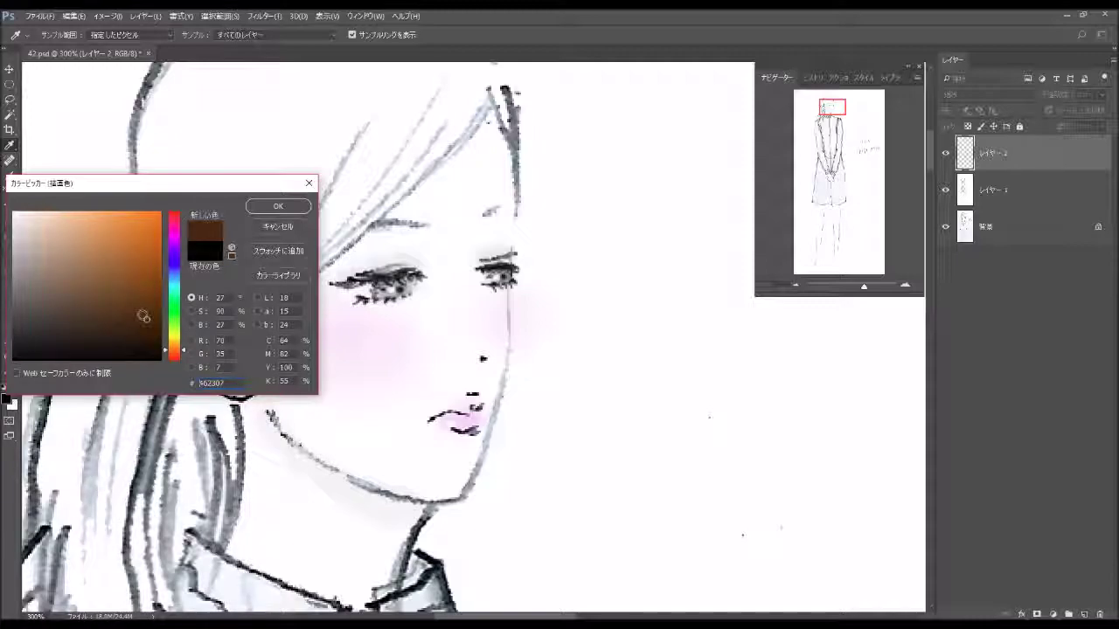
left_click(275, 206)
left_click(58, 37)
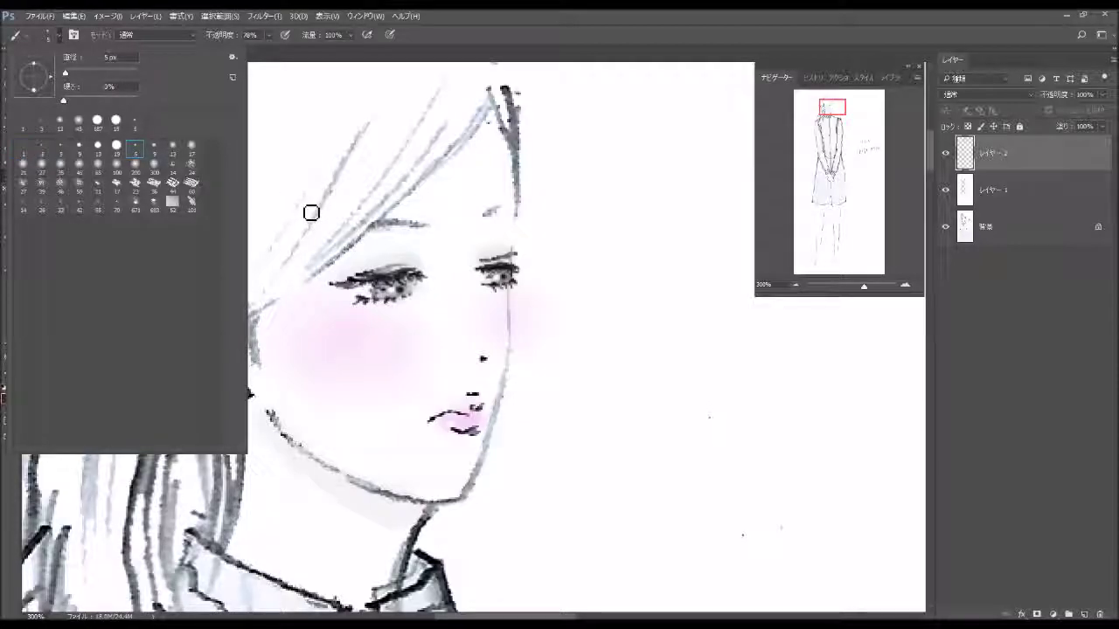
left_click(256, 48)
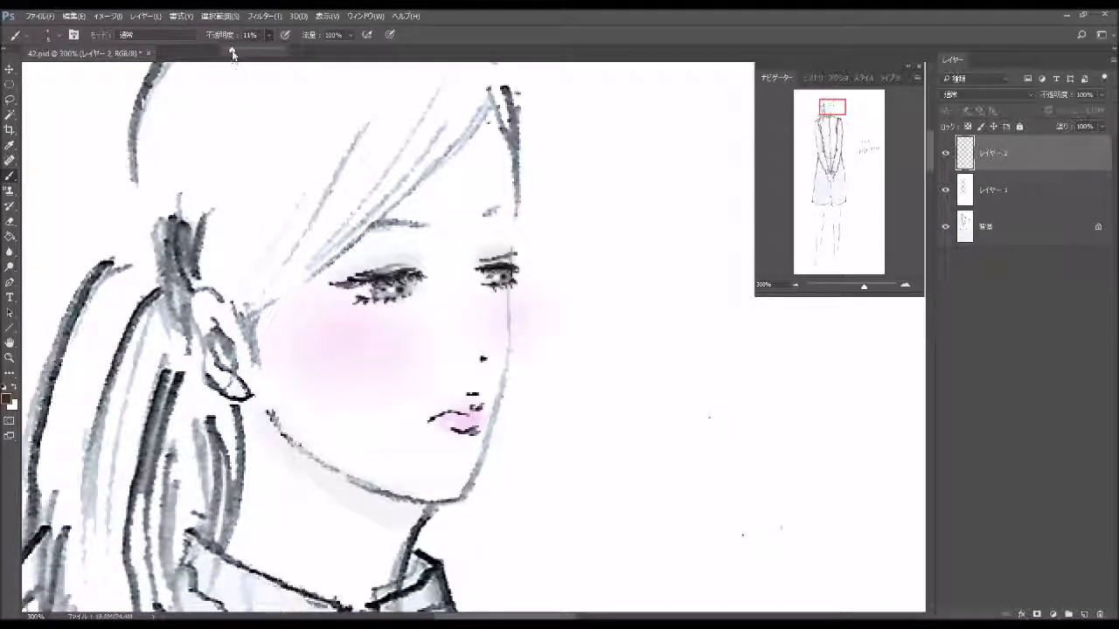
key("0")
key("4")
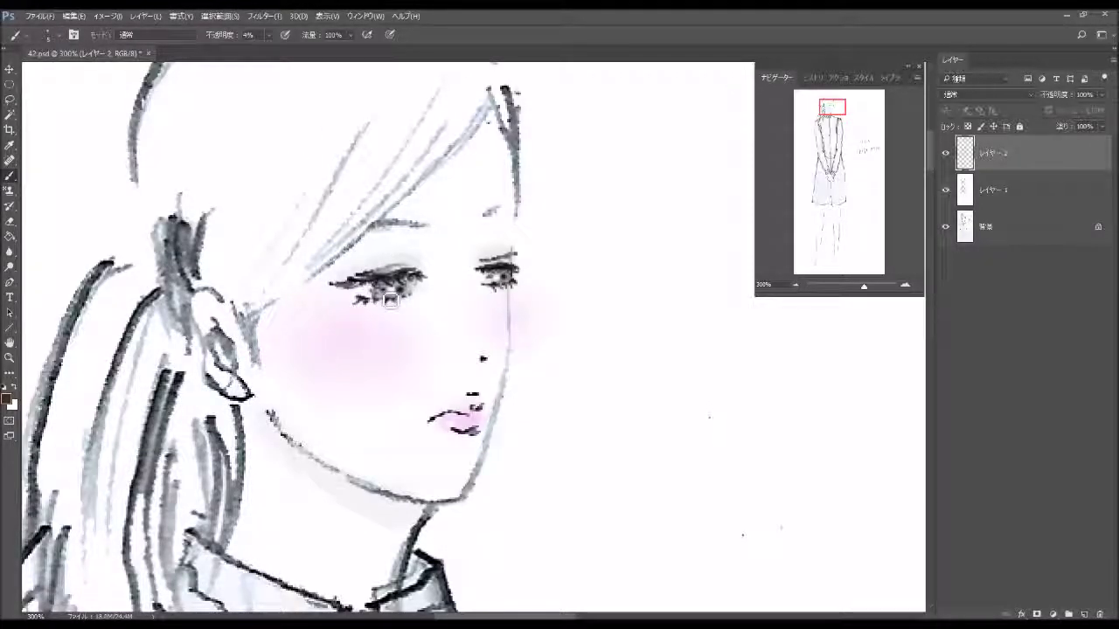
Build up faint brown shading under the left eye and around the right eye.
mouse_move(391, 300)
left_mouse_down()
mouse_move(406, 294)
mouse_move(395, 291)
left_mouse_up()
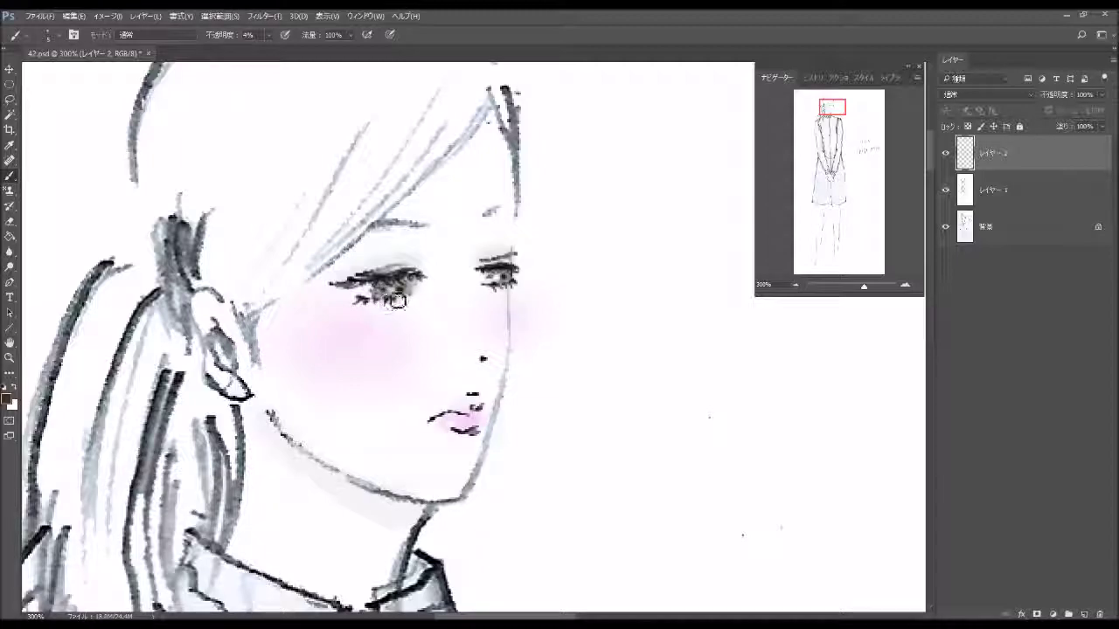
left_click_drag(396, 291, 397, 302)
left_click_drag(485, 281, 509, 285)
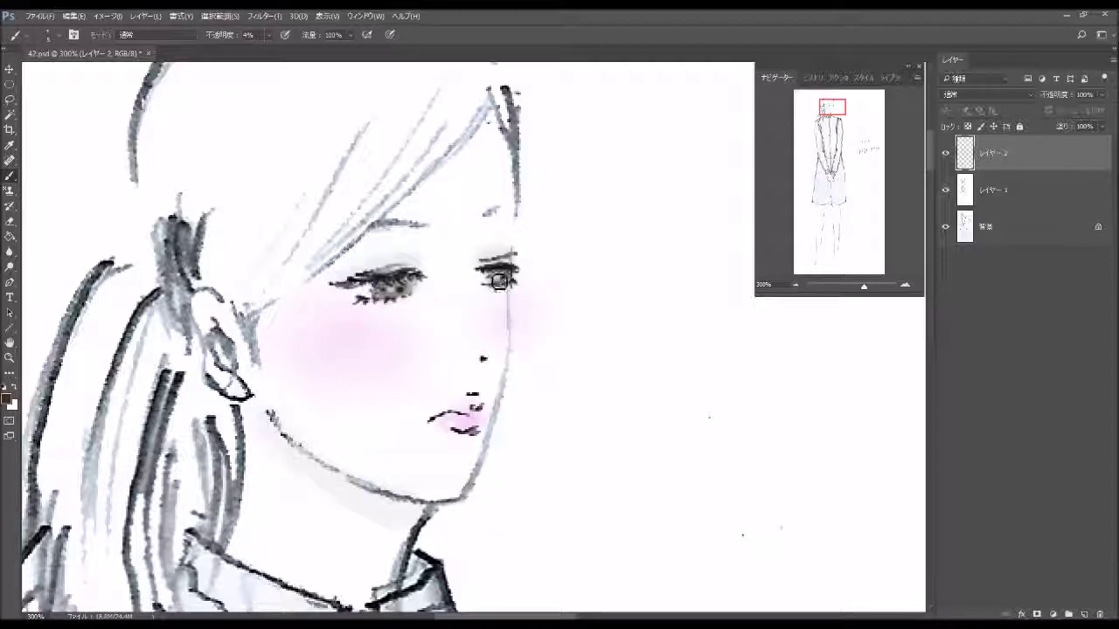
mouse_move(509, 285)
left_mouse_down()
mouse_move(494, 284)
mouse_move(514, 280)
left_mouse_up()
Dab white catchlights into both irises at 100% brush opacity.
left_click(48, 35)
left_click(269, 35)
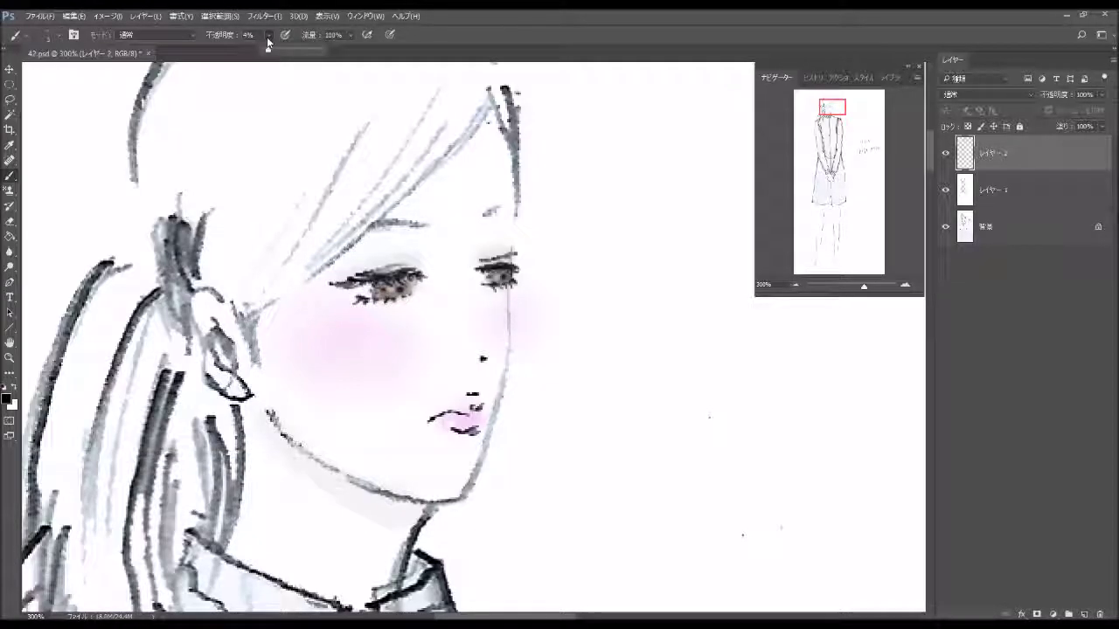
key("0")
left_click(405, 297)
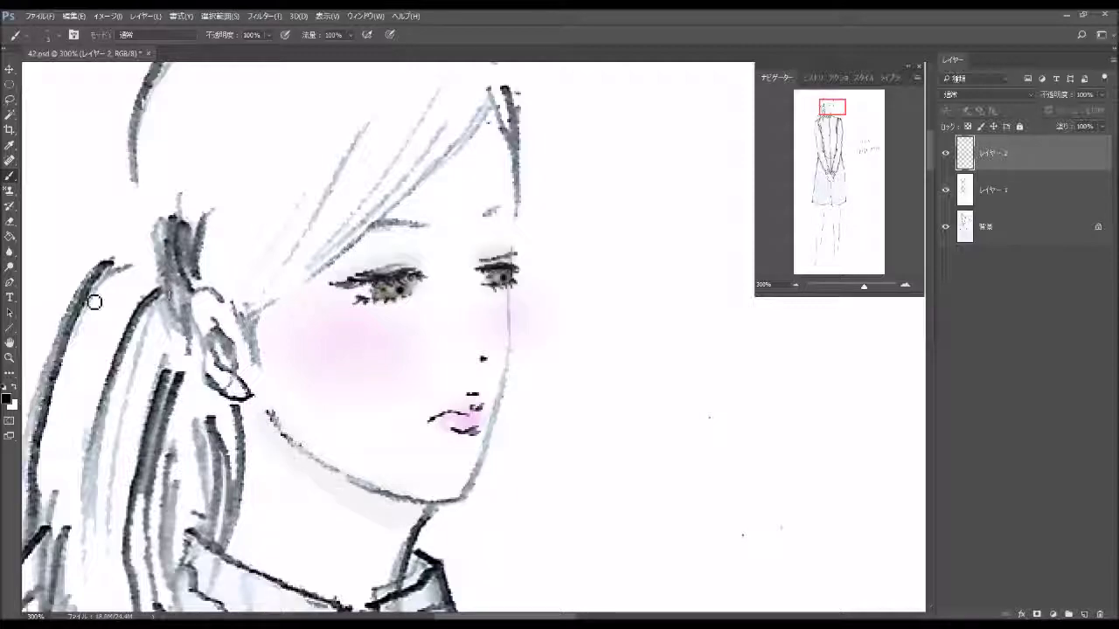
left_click(14, 387)
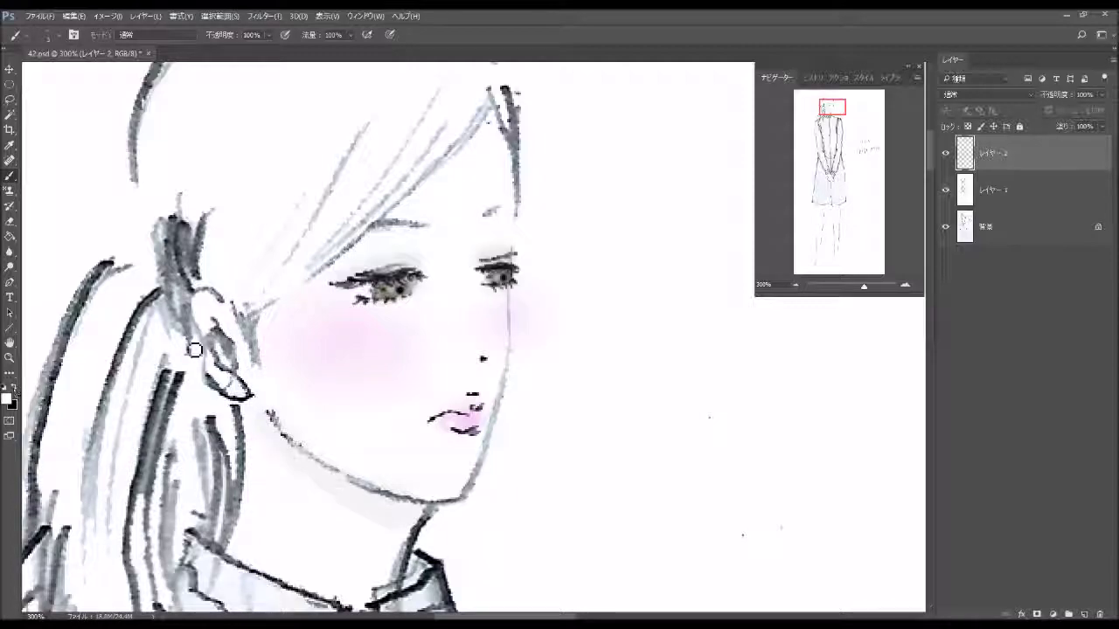
left_click(395, 291)
left_click(498, 284)
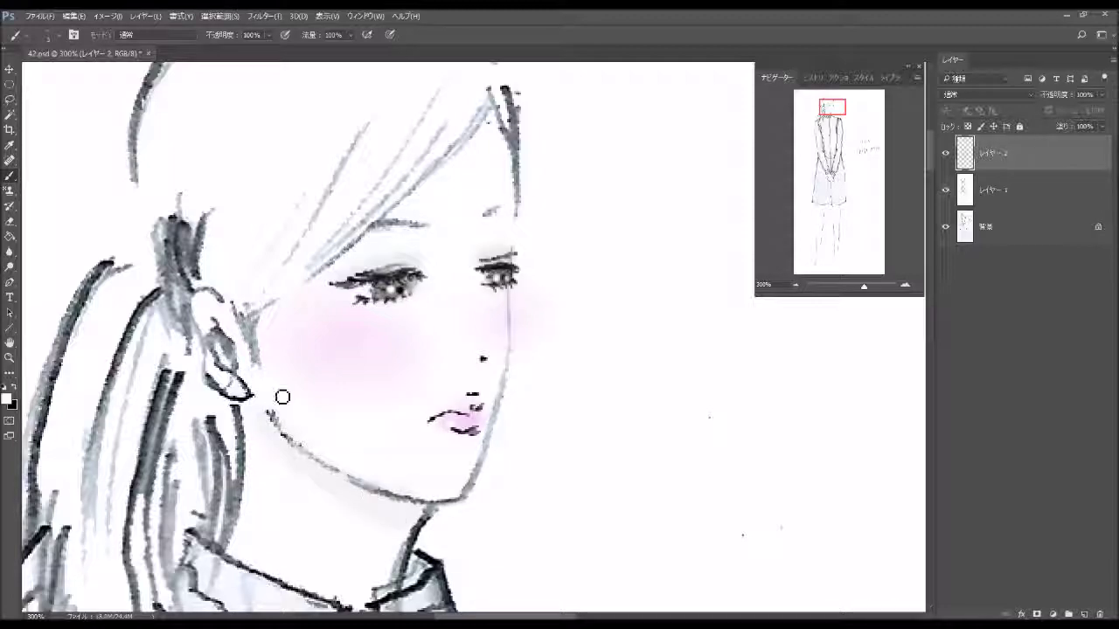
Choose dark brown 6e3109 and lower the brush opacity to 11%.
left_click(8, 395)
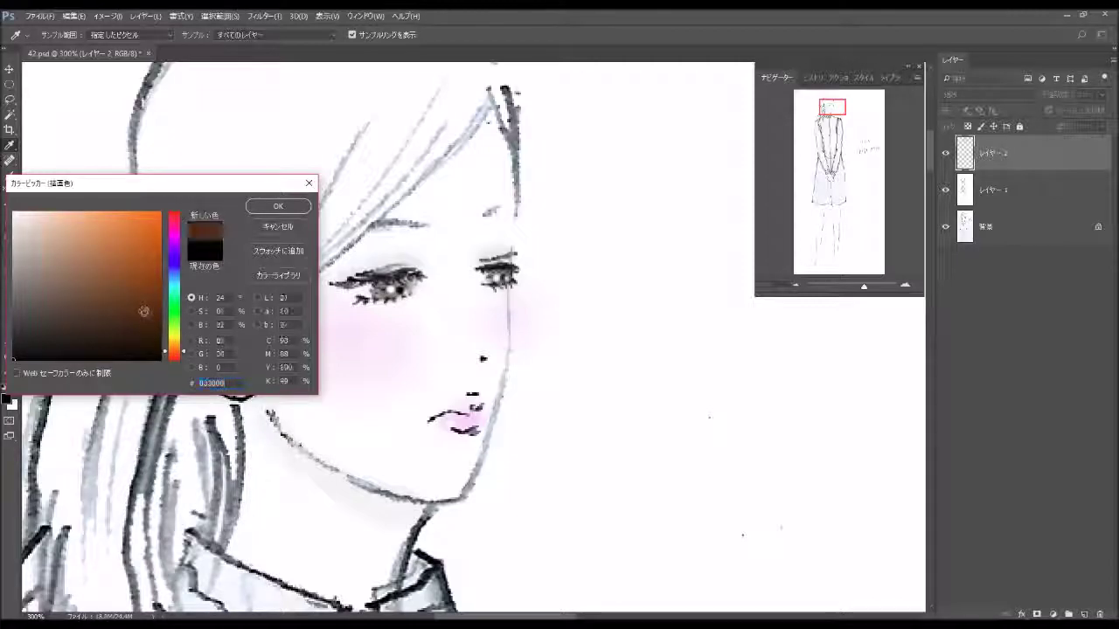
left_click(149, 294)
left_click(278, 206)
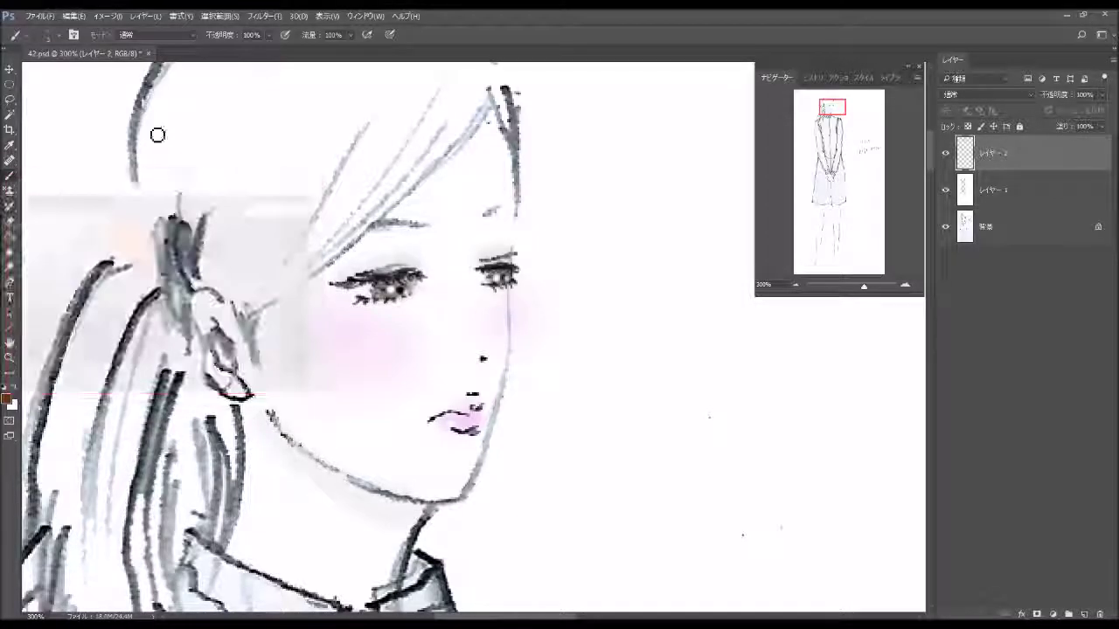
left_click(57, 35)
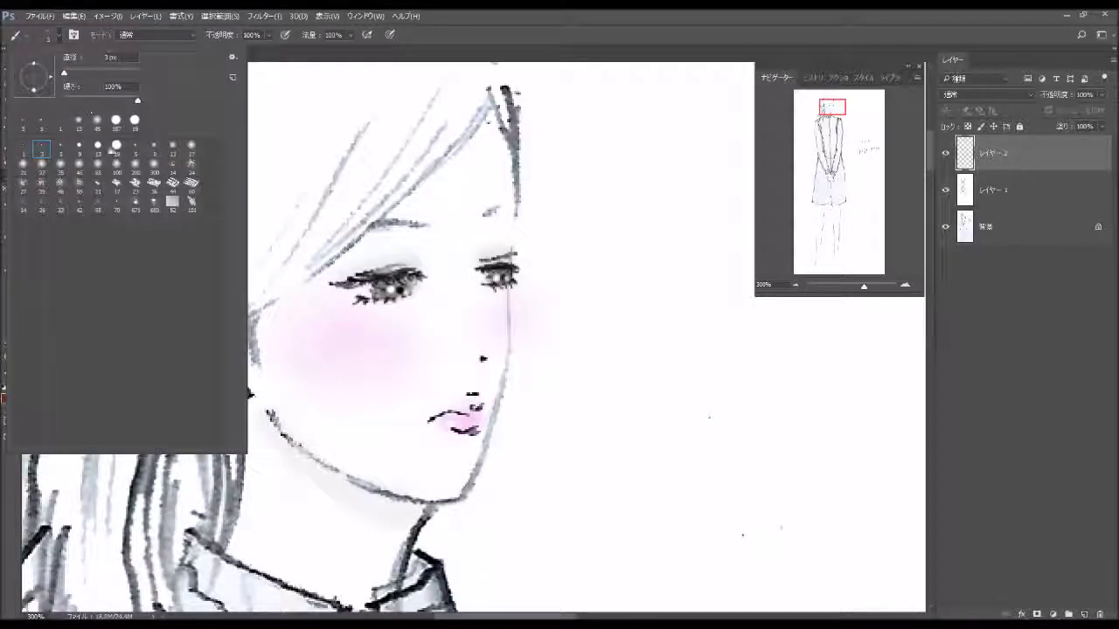
left_click(269, 35)
left_click_drag(270, 50, 221, 52)
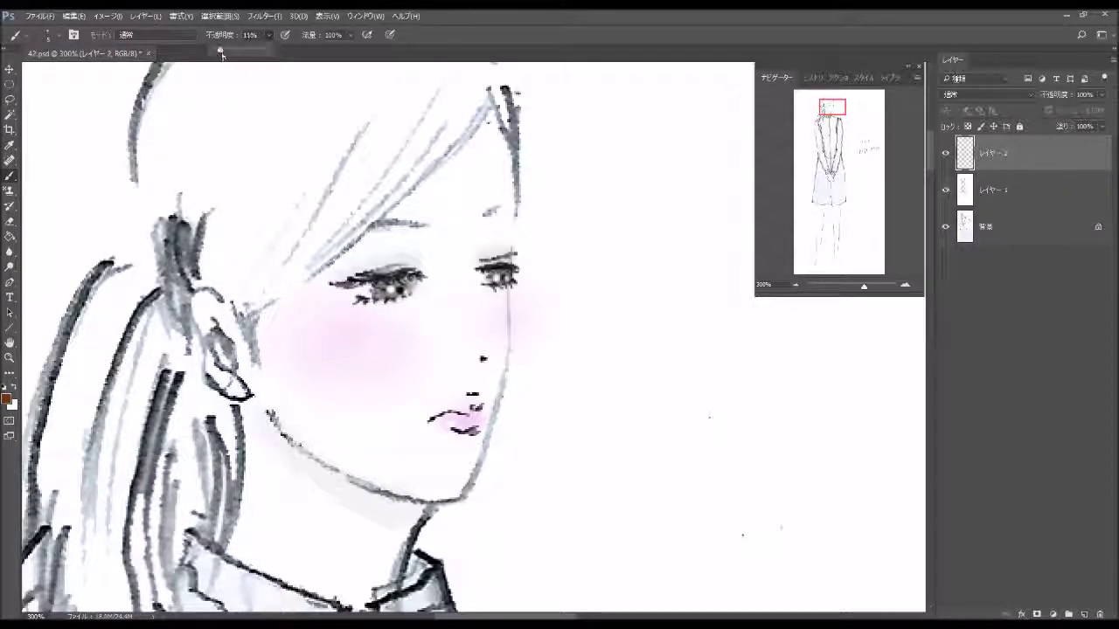
left_click(417, 277)
Paint both eyebrows brown and faintly tint both irises brown.
mouse_move(402, 277)
left_mouse_down()
mouse_move(377, 280)
mouse_move(411, 283)
left_mouse_up()
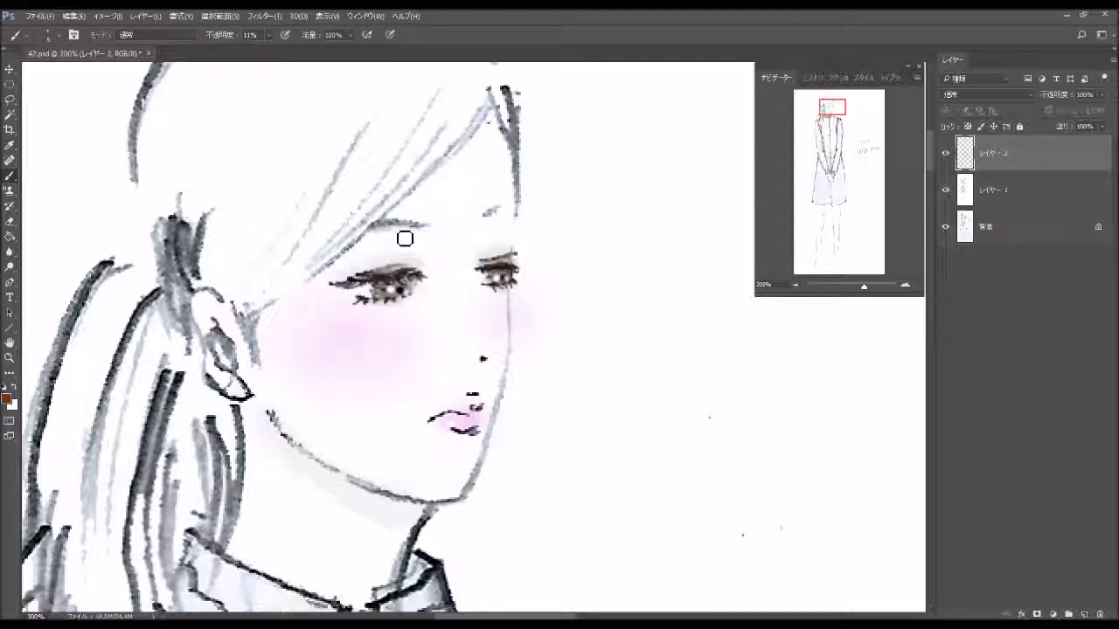
left_click_drag(374, 234, 427, 226)
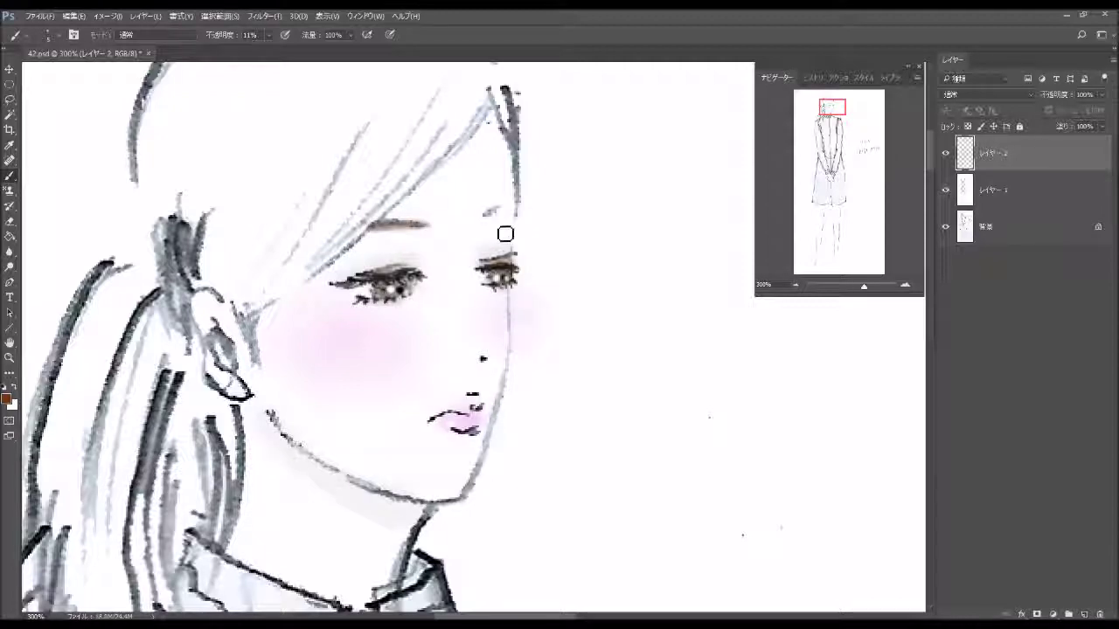
left_click_drag(485, 212, 515, 209)
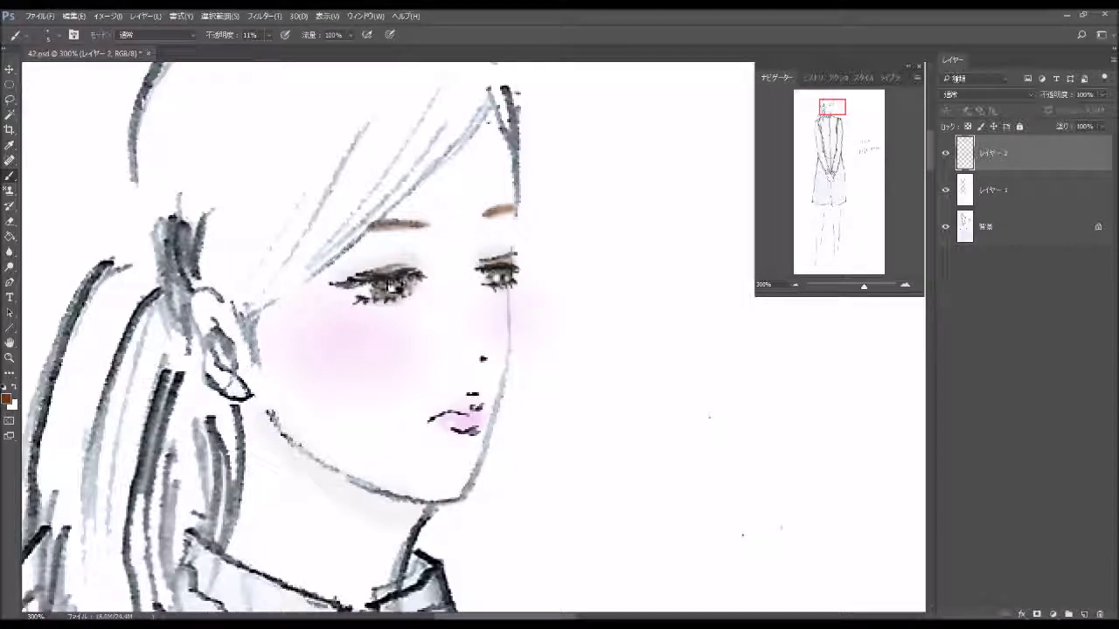
left_click_drag(387, 297, 411, 294)
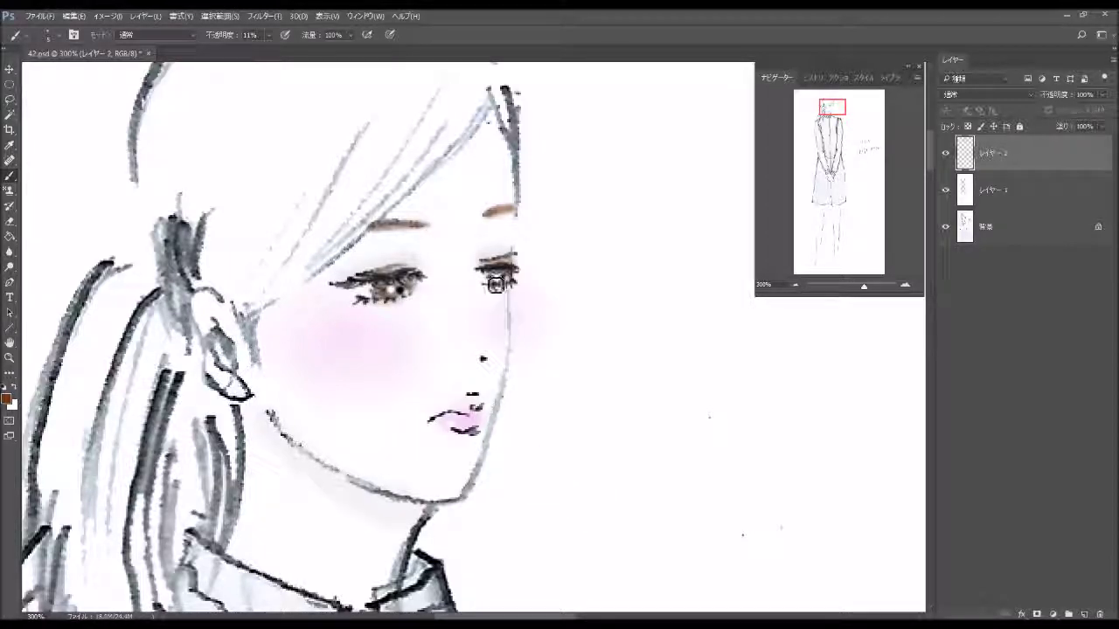
left_click_drag(496, 284, 512, 279)
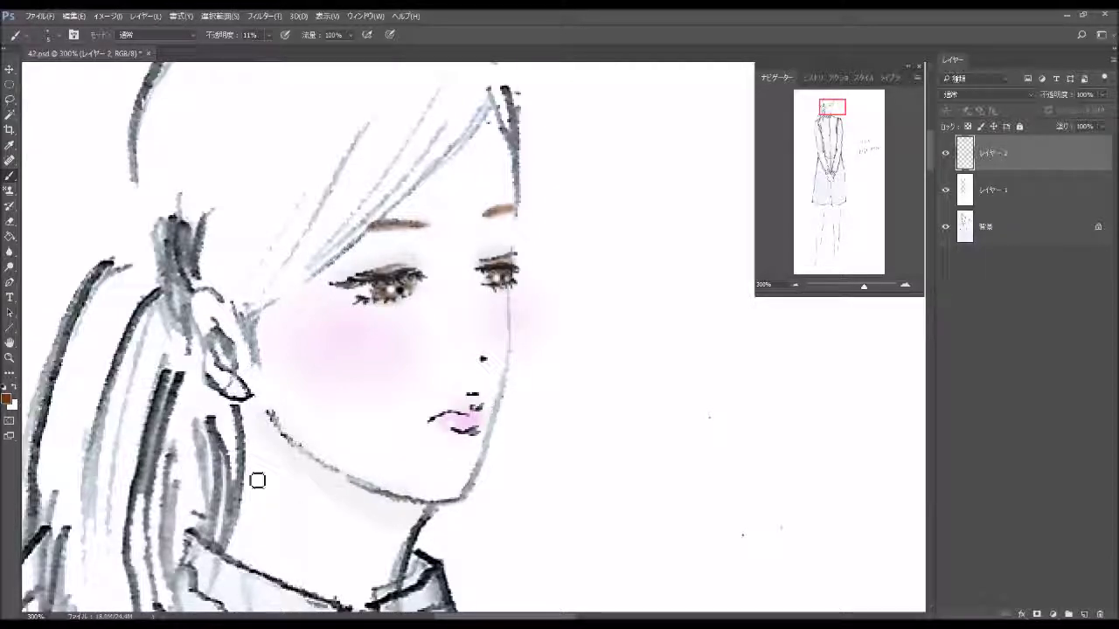
left_click(6, 398)
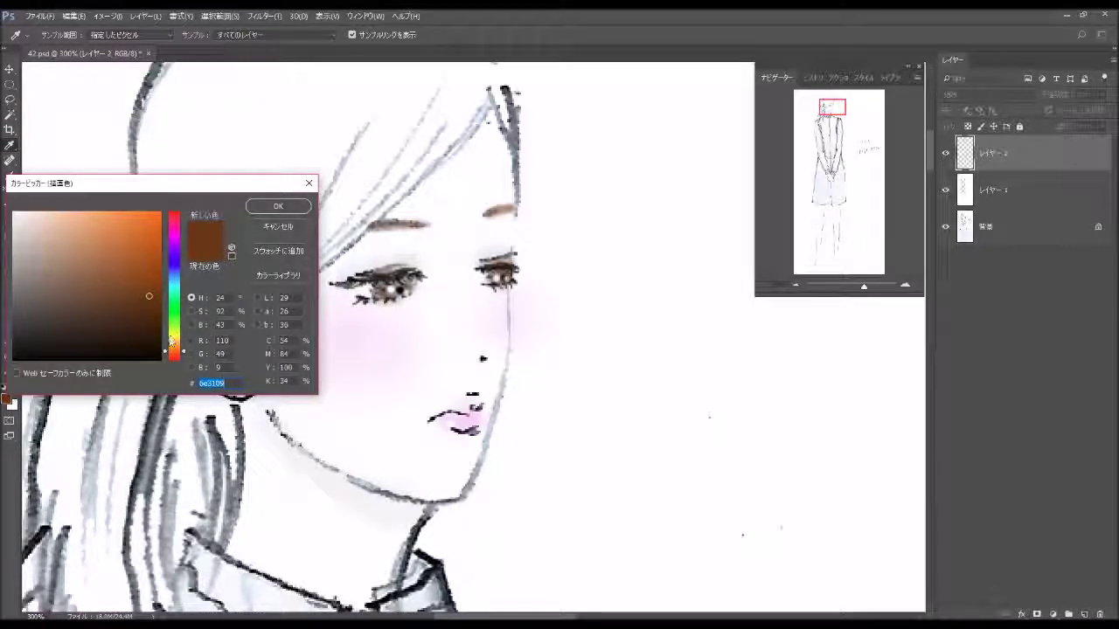
Wash a faint 4% orange ca6420 tint over the skin near the eyes.
left_click(138, 245)
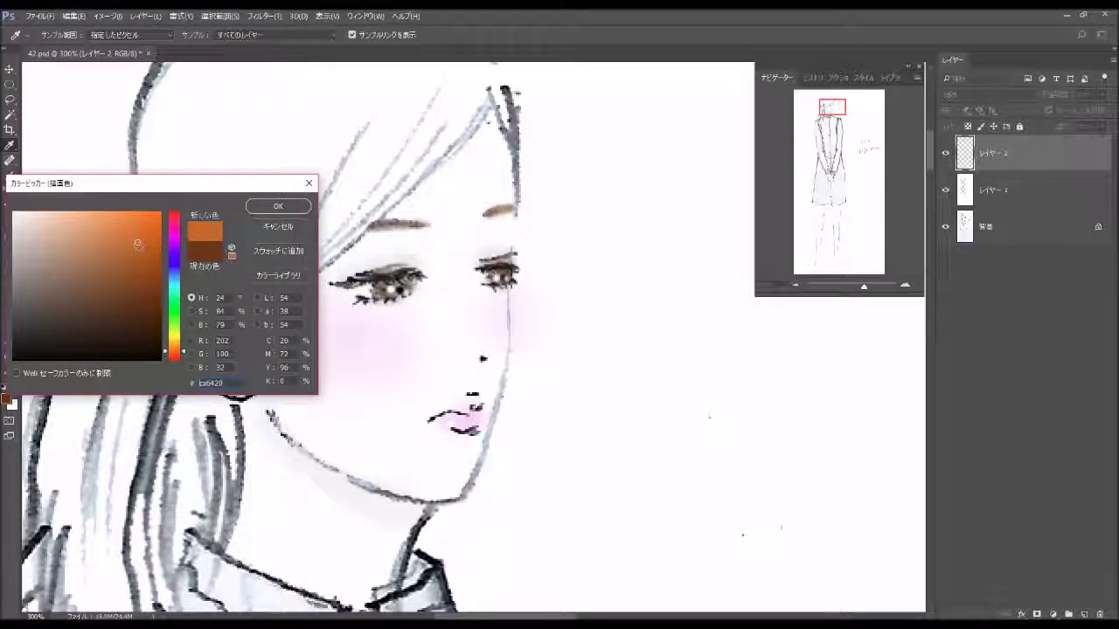
left_click(264, 212)
key("b")
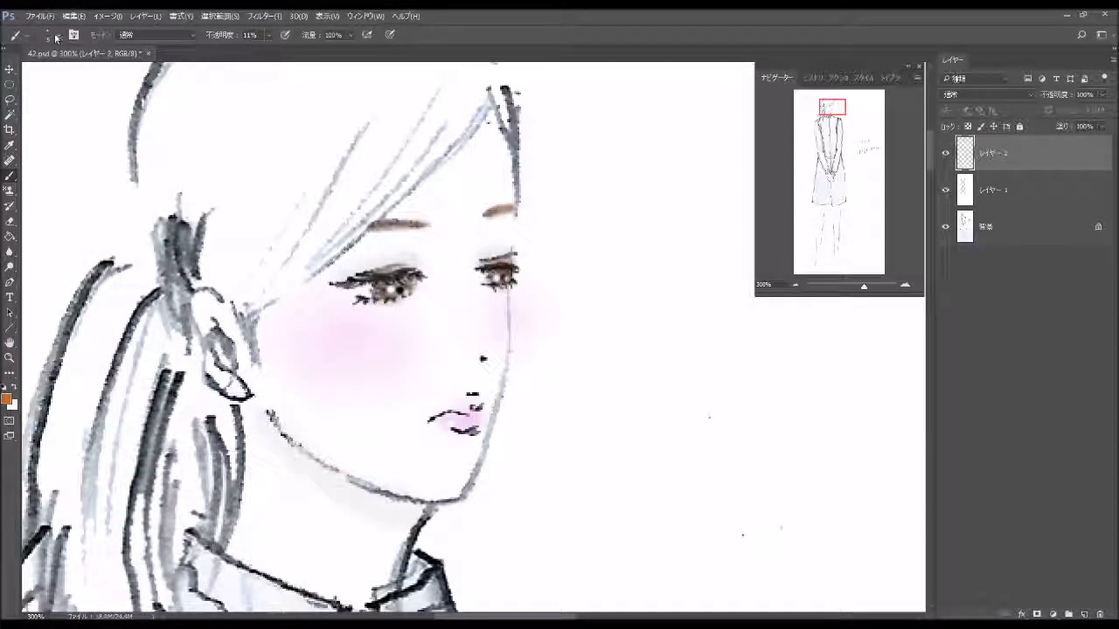
left_click(54, 33)
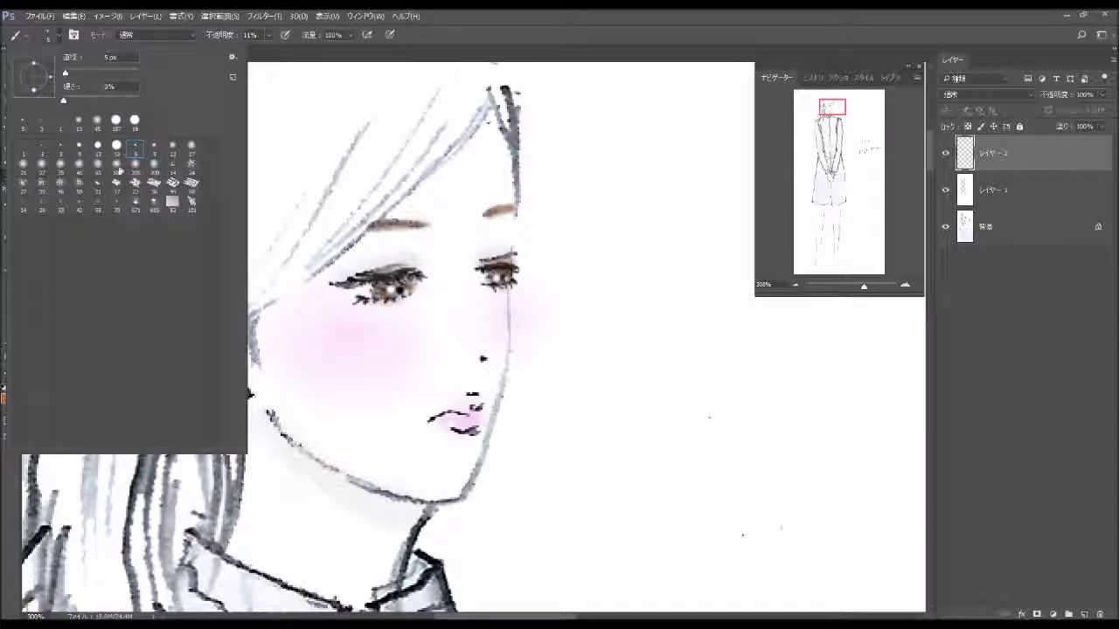
left_click(263, 55)
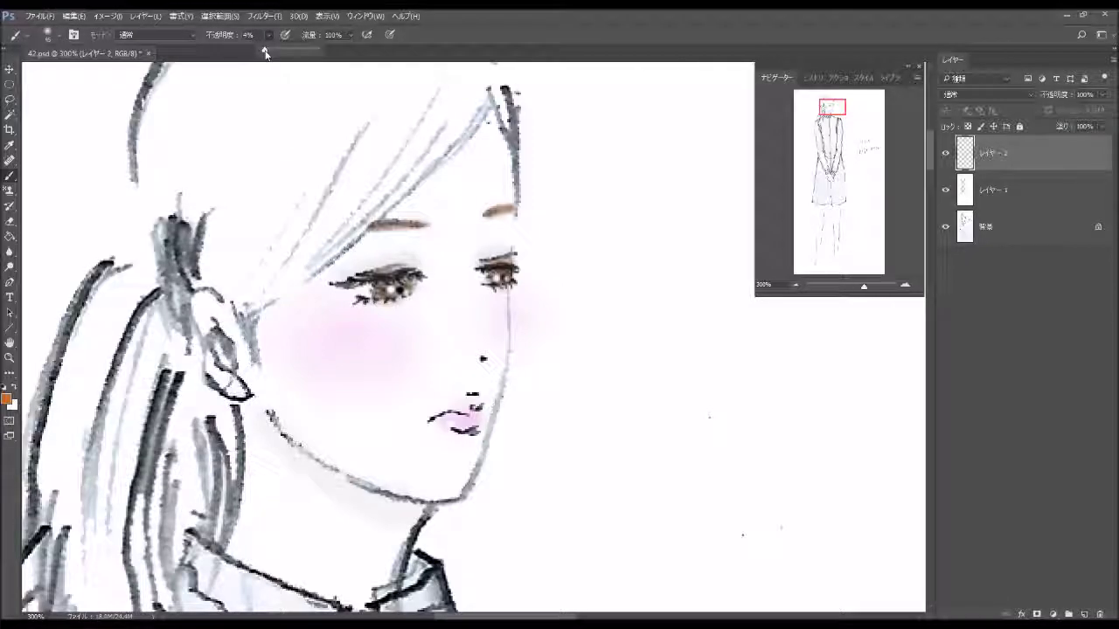
left_click(330, 226)
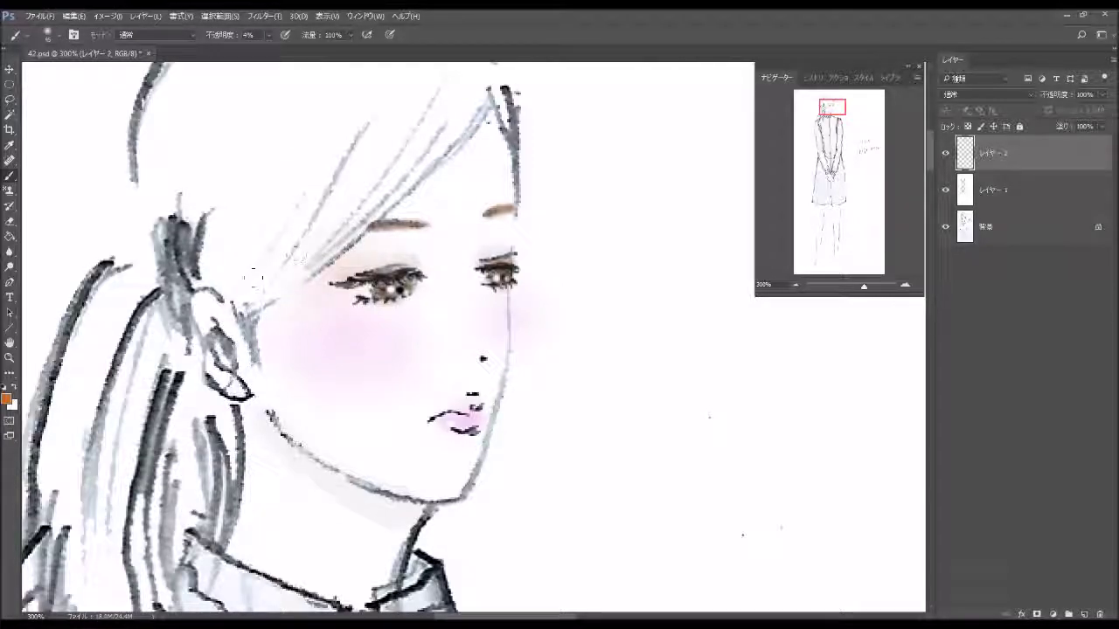
left_click_drag(331, 198, 335, 234)
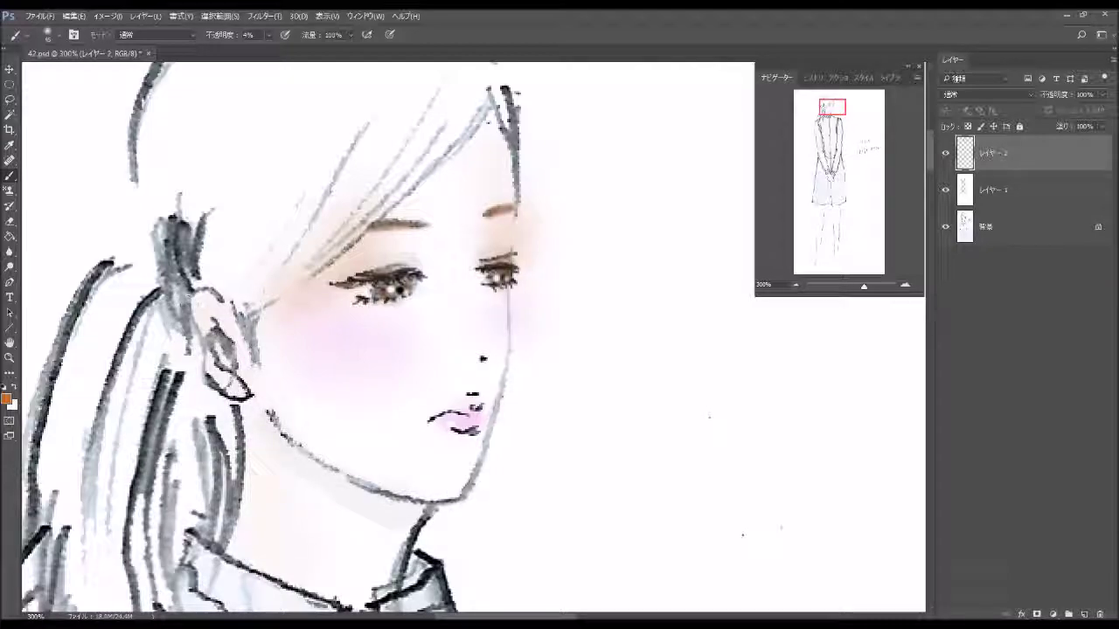
Make the lips slightly pinker using a 9 px brush.
left_click(796, 287)
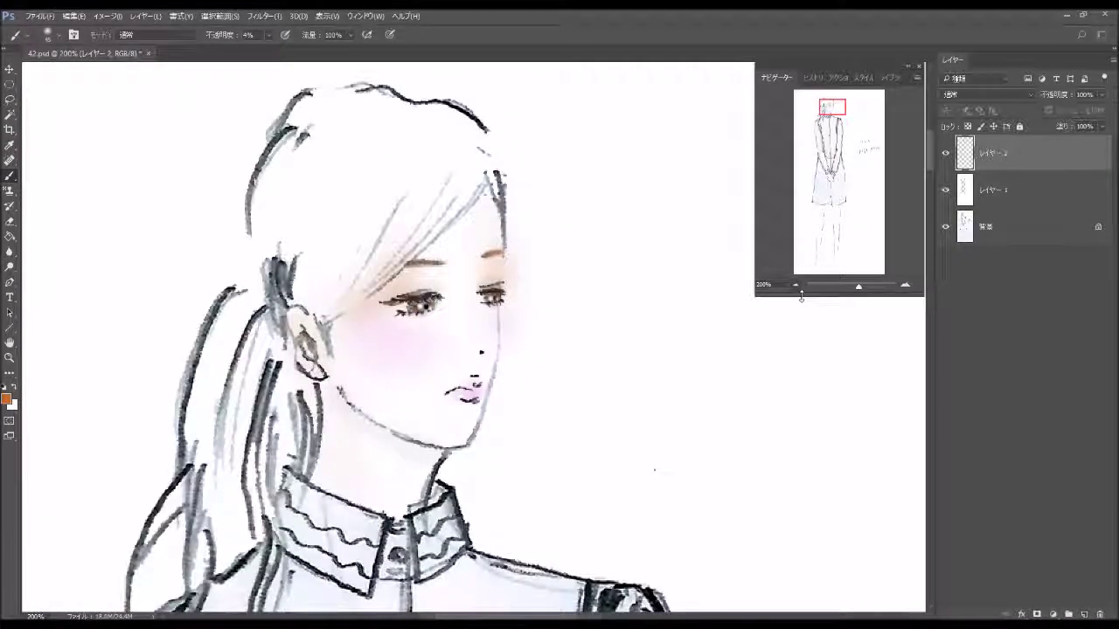
left_click_drag(837, 117, 837, 184)
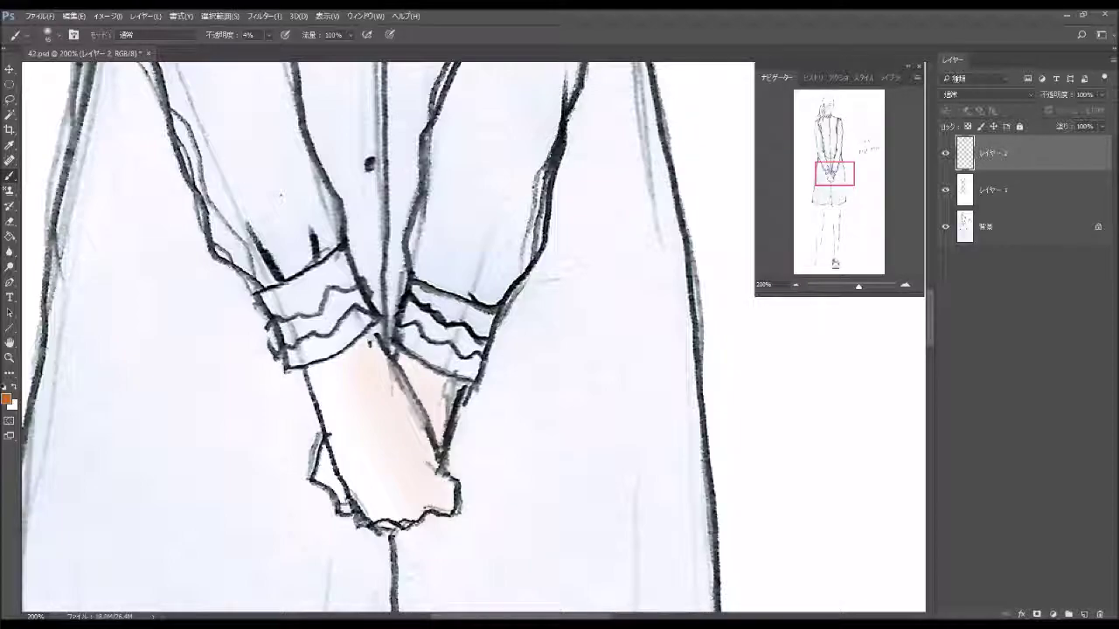
left_click_drag(835, 174, 829, 109)
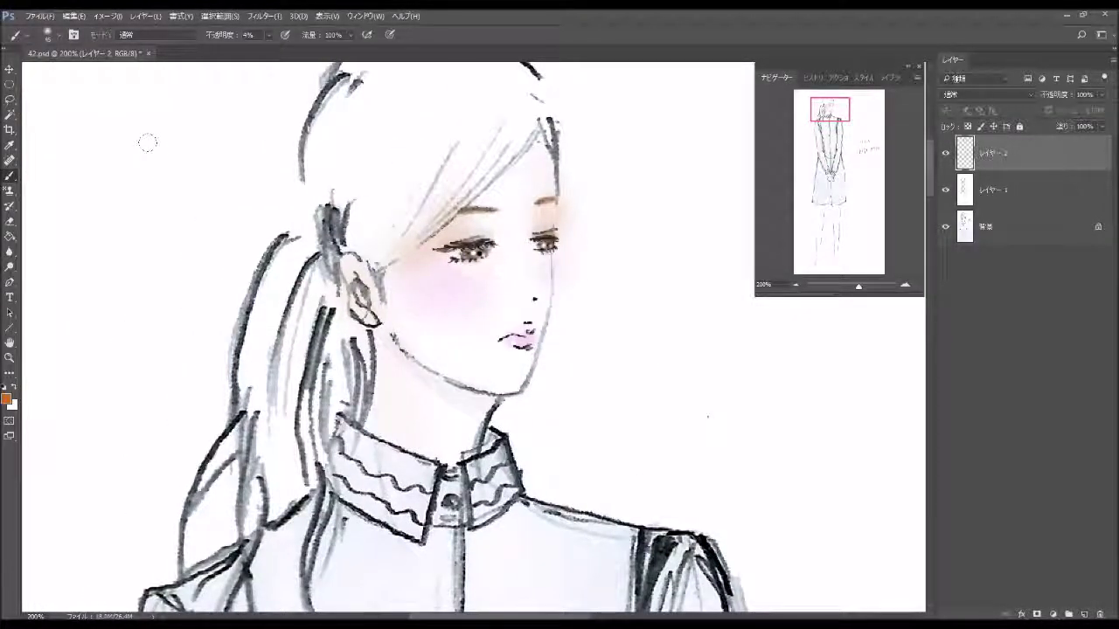
left_click(58, 36)
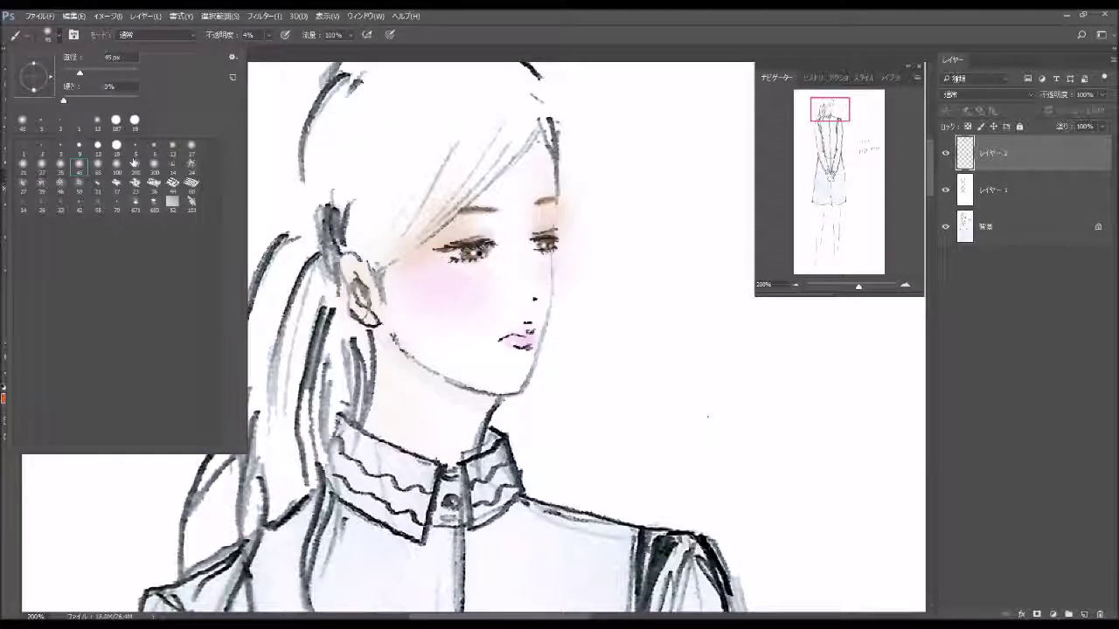
left_click(153, 148)
left_click(534, 346)
left_click_drag(533, 345, 533, 342)
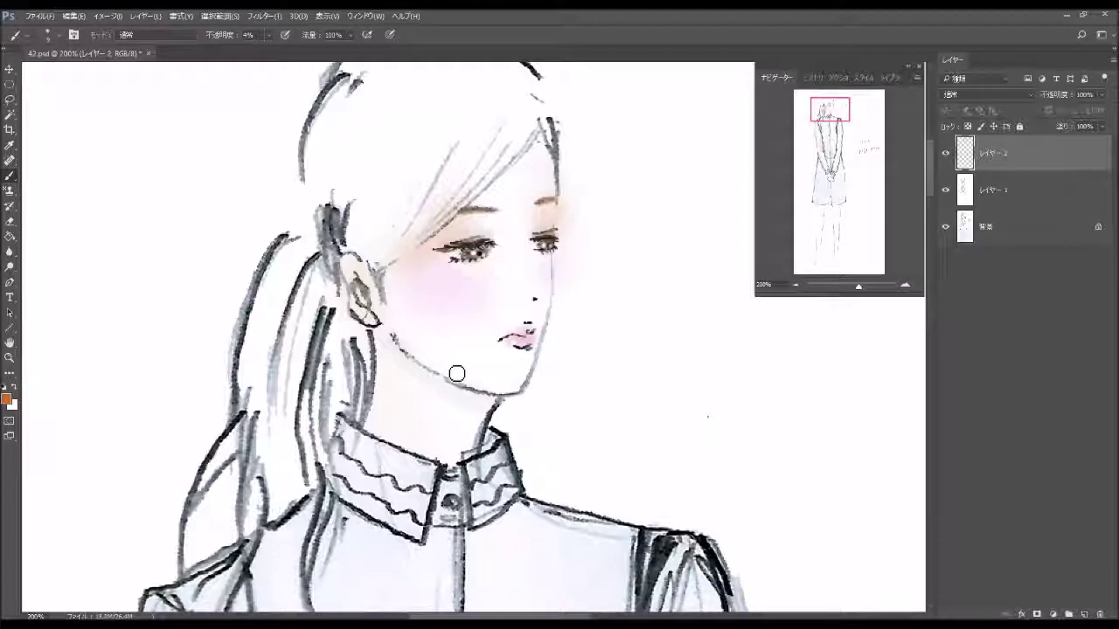
Dab tiny teal 17adb2 dots on the cheek and below the right eye with a 3 px hard brush.
left_click(5, 395)
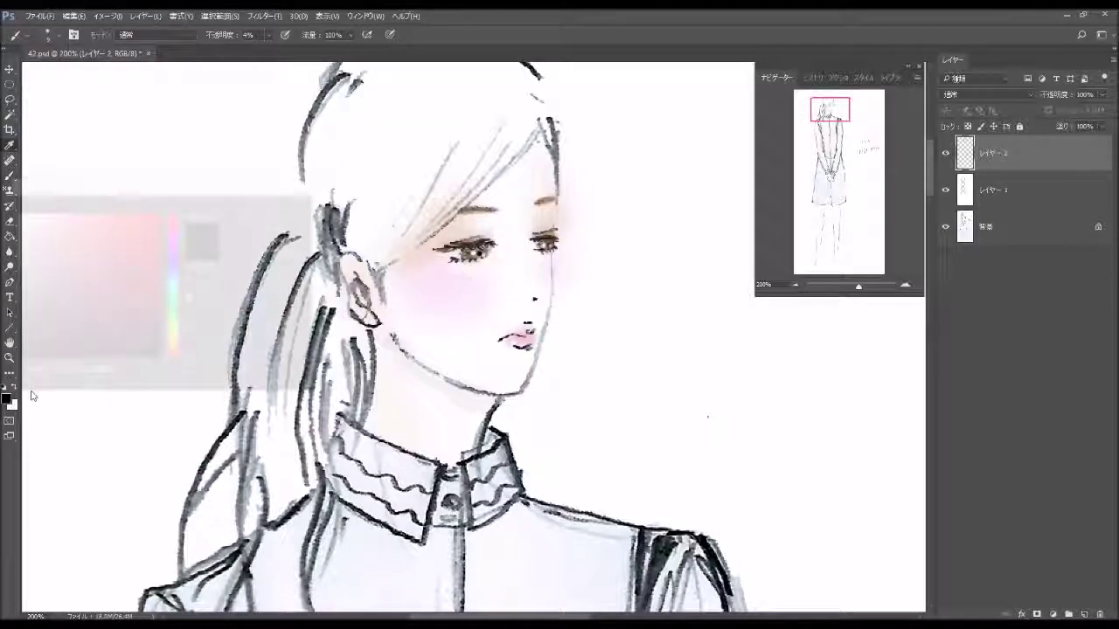
left_click(177, 287)
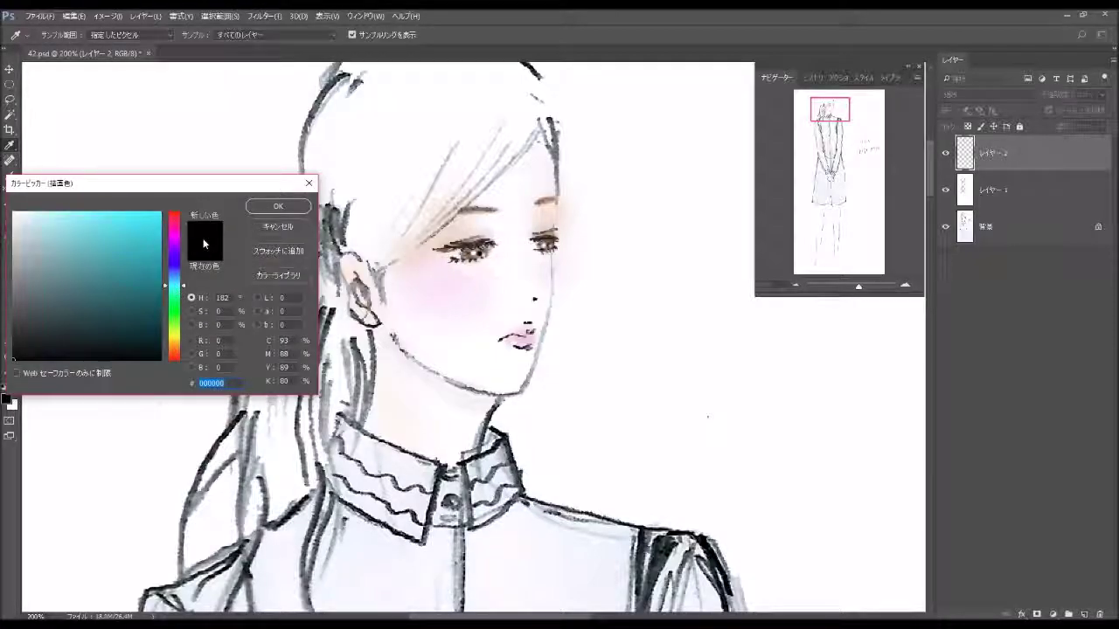
left_click(142, 256)
left_click(266, 207)
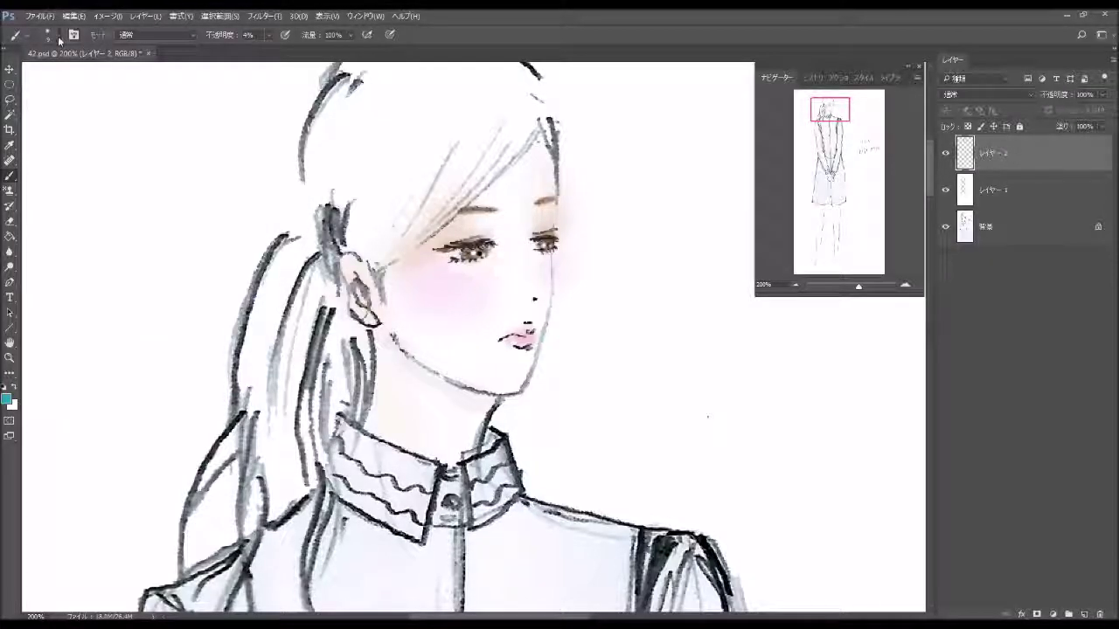
left_click(58, 36)
left_click(42, 148)
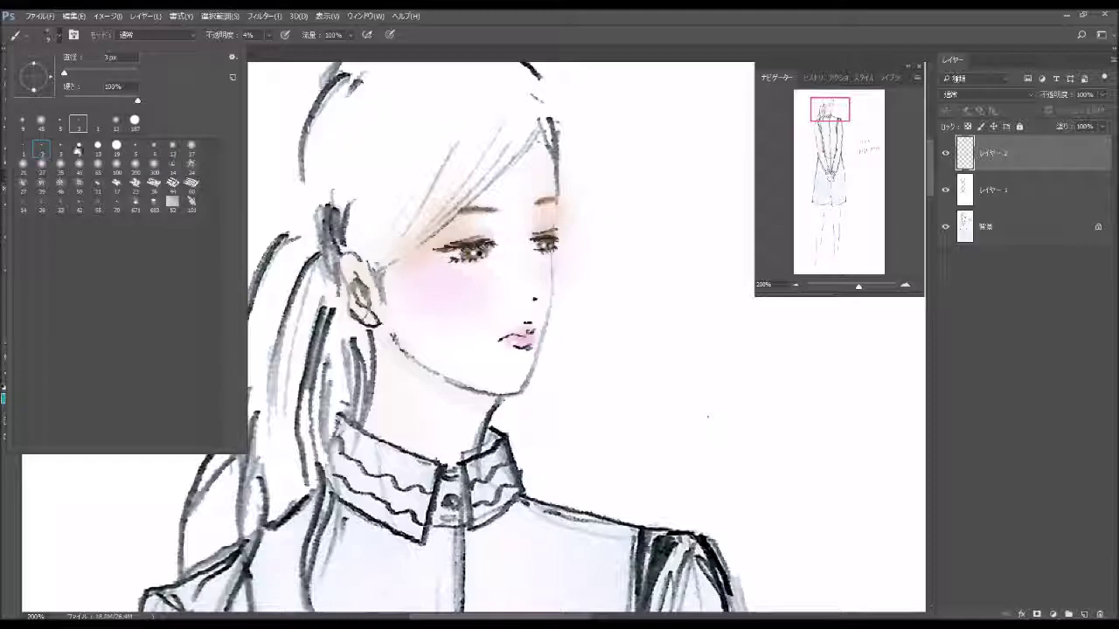
left_click(905, 284)
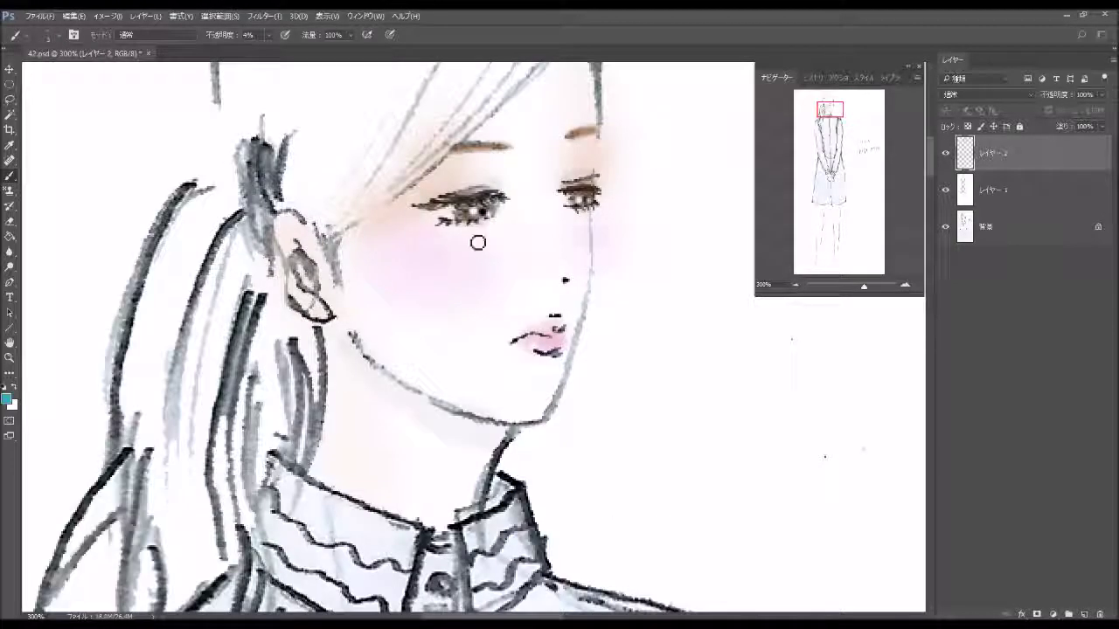
left_click(270, 37)
left_click(466, 237)
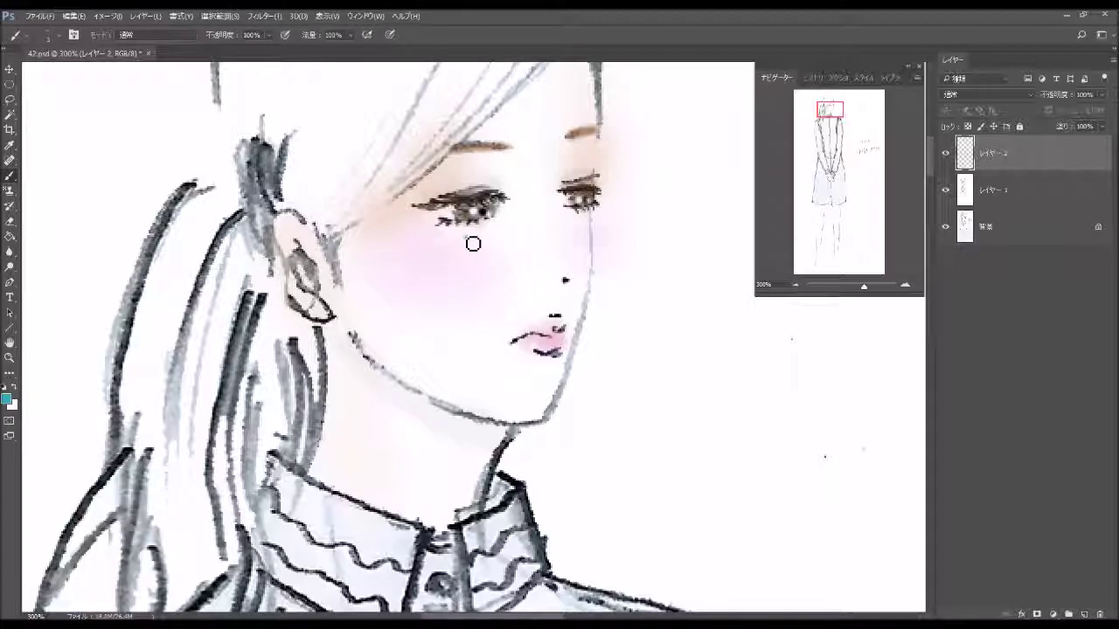
left_click(589, 220)
key("ctrl+1")
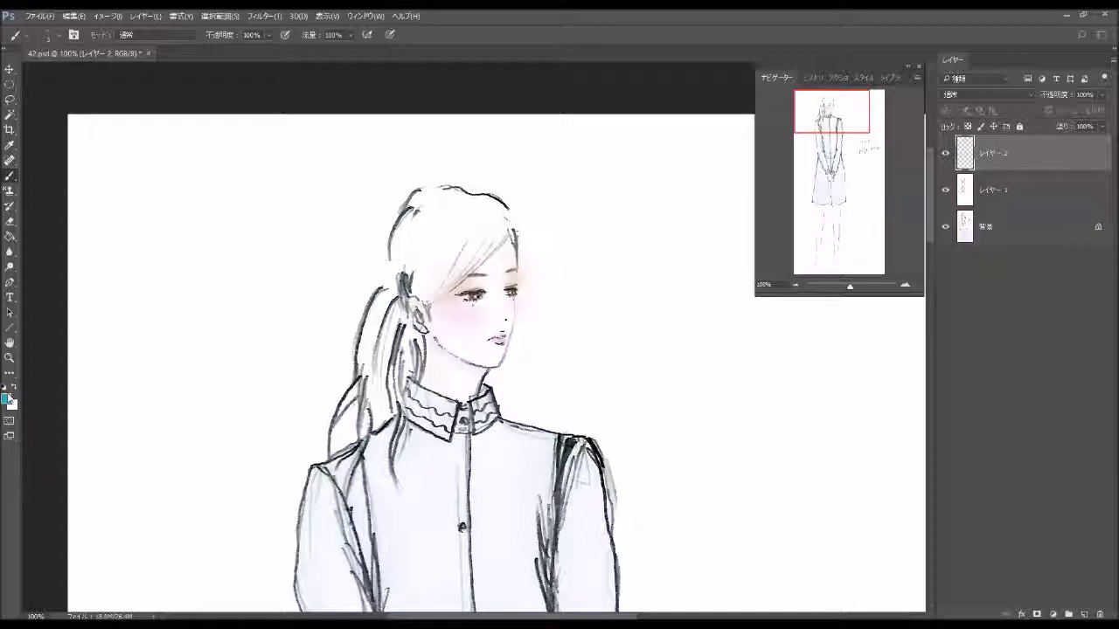
Set the painting colour to dark brown 7e3708.
key("d")
left_click(7, 399)
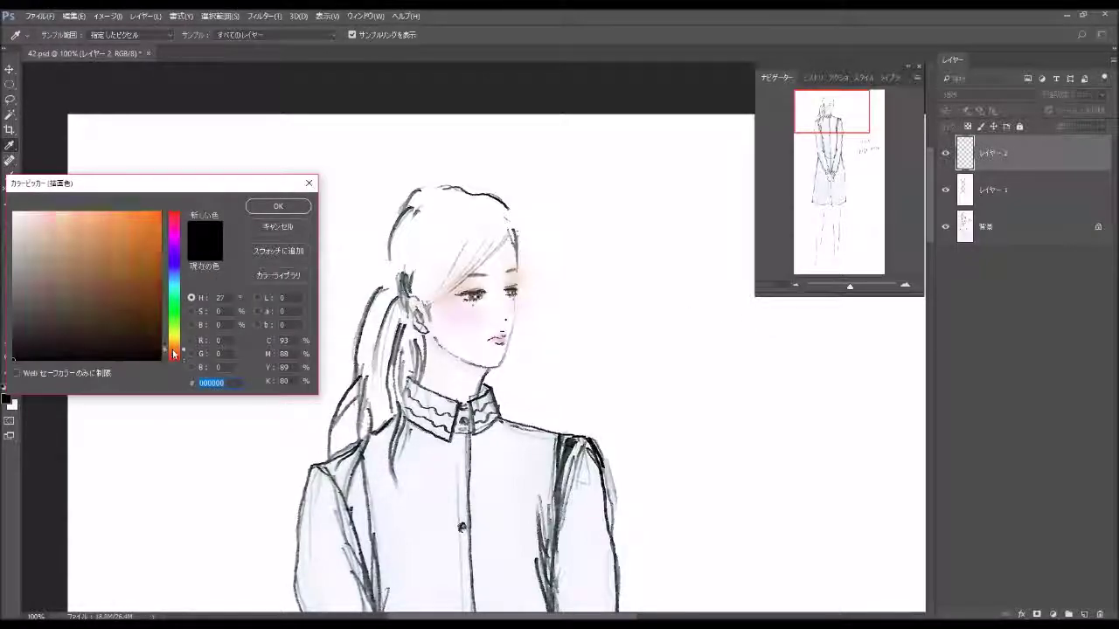
left_click_drag(173, 354, 174, 355)
mouse_move(142, 320)
left_mouse_down()
mouse_move(105, 324)
mouse_move(146, 266)
mouse_move(120, 295)
mouse_move(150, 287)
left_mouse_up()
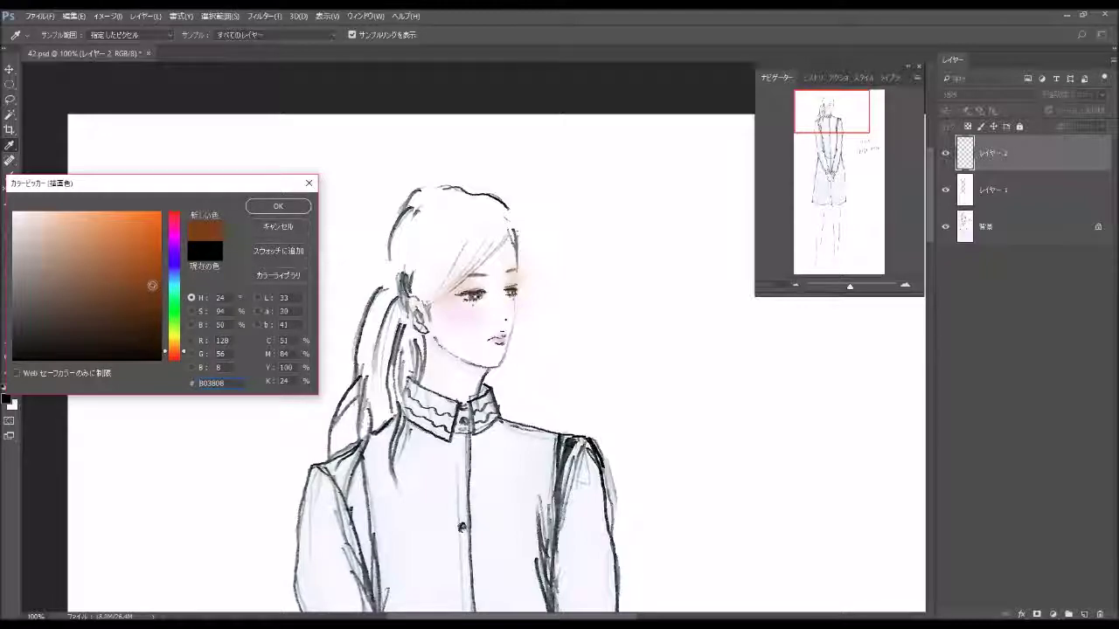
key("Tab")
left_click(278, 206)
Choose a soft 35 px brush tip and discard a test brown stroke.
key("b")
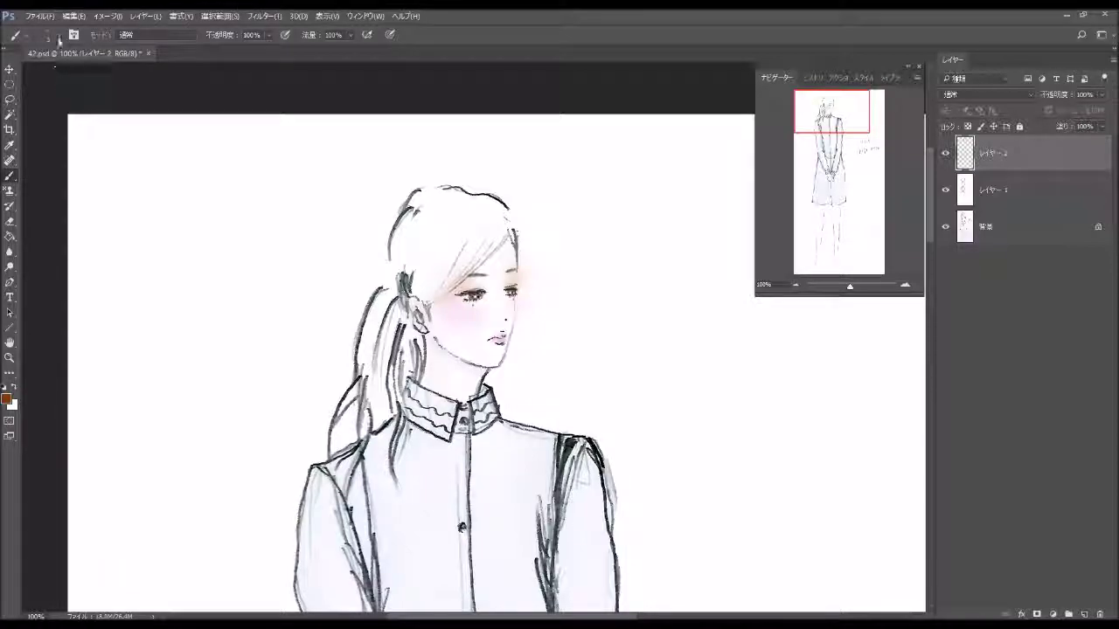
left_click(48, 35)
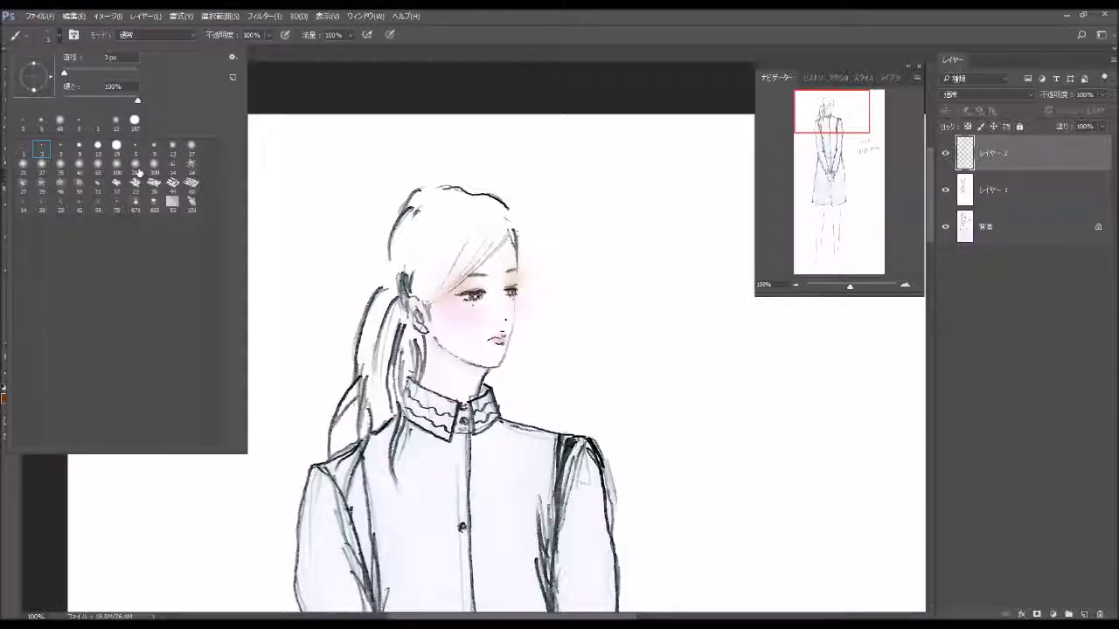
left_click(42, 166)
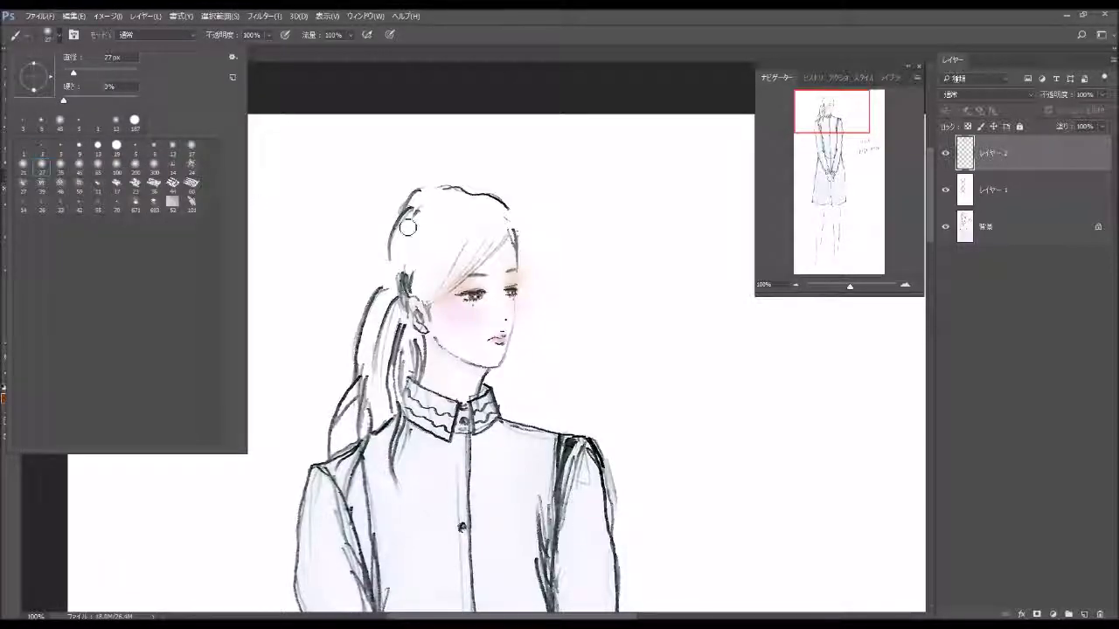
left_click(60, 164)
left_click(1083, 615)
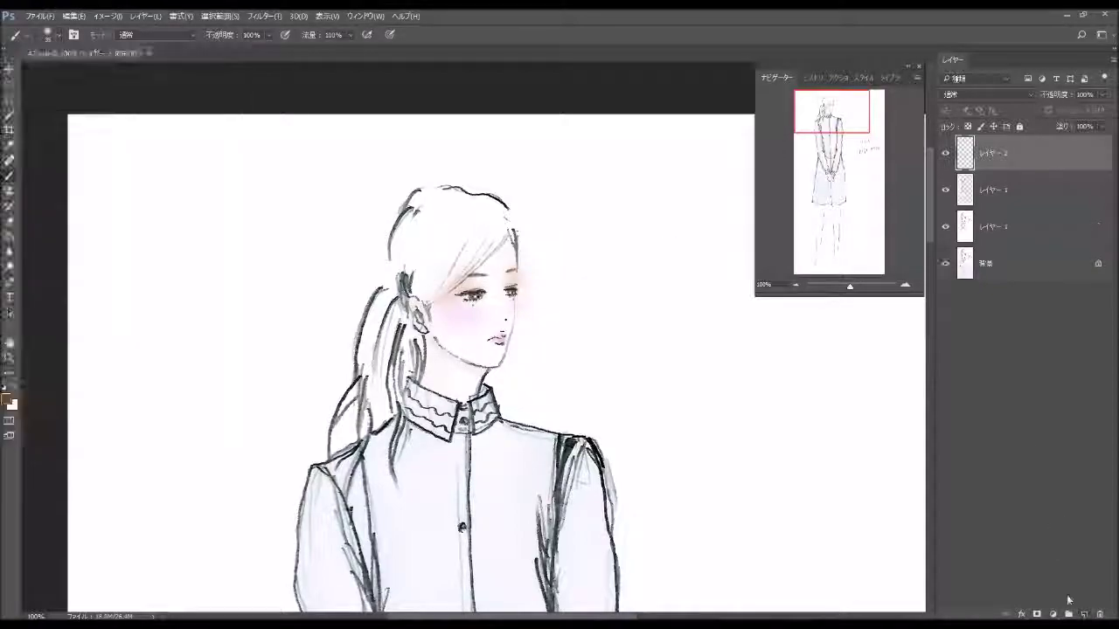
left_click(496, 225)
left_click_drag(500, 221, 420, 302)
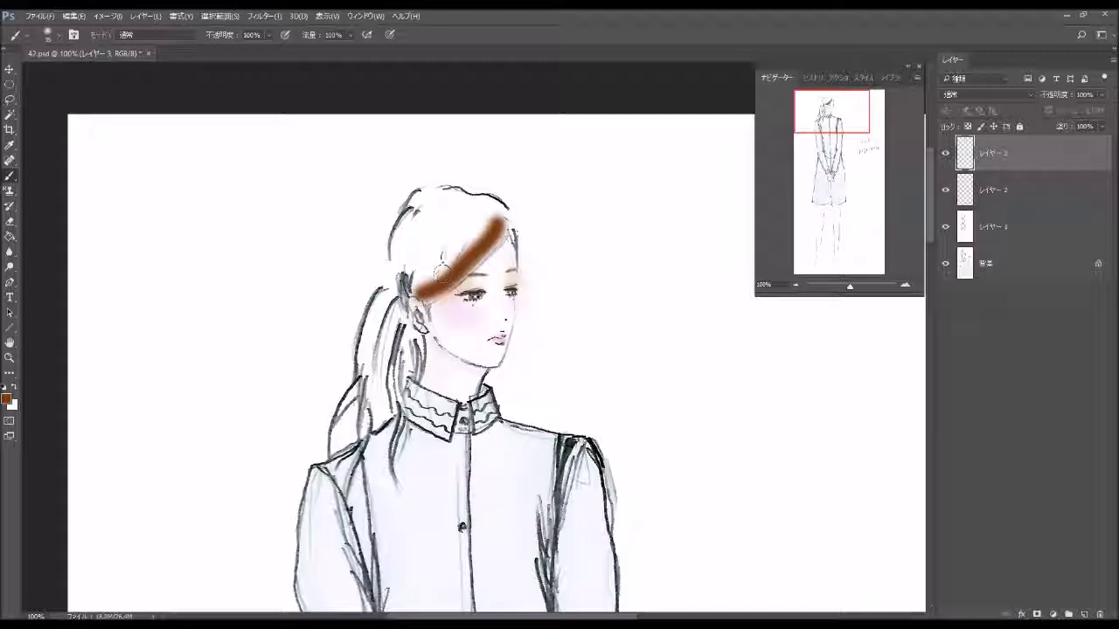
key("Delete")
left_click(268, 35)
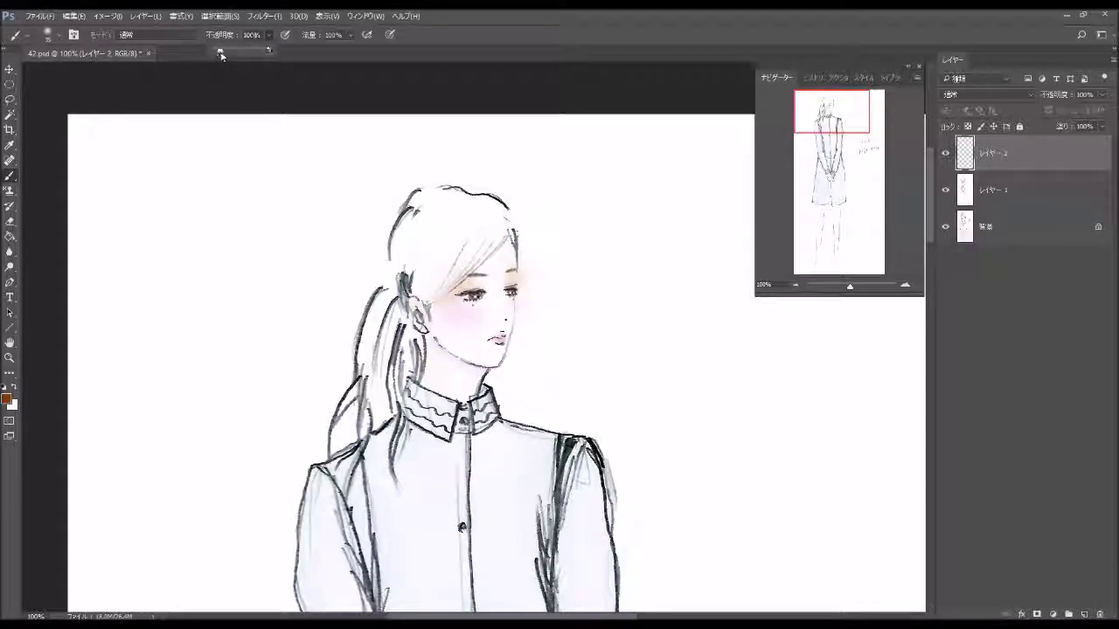
Build up a translucent light-brown wash over the crown and down toward the ear.
left_click_drag(496, 234, 437, 289)
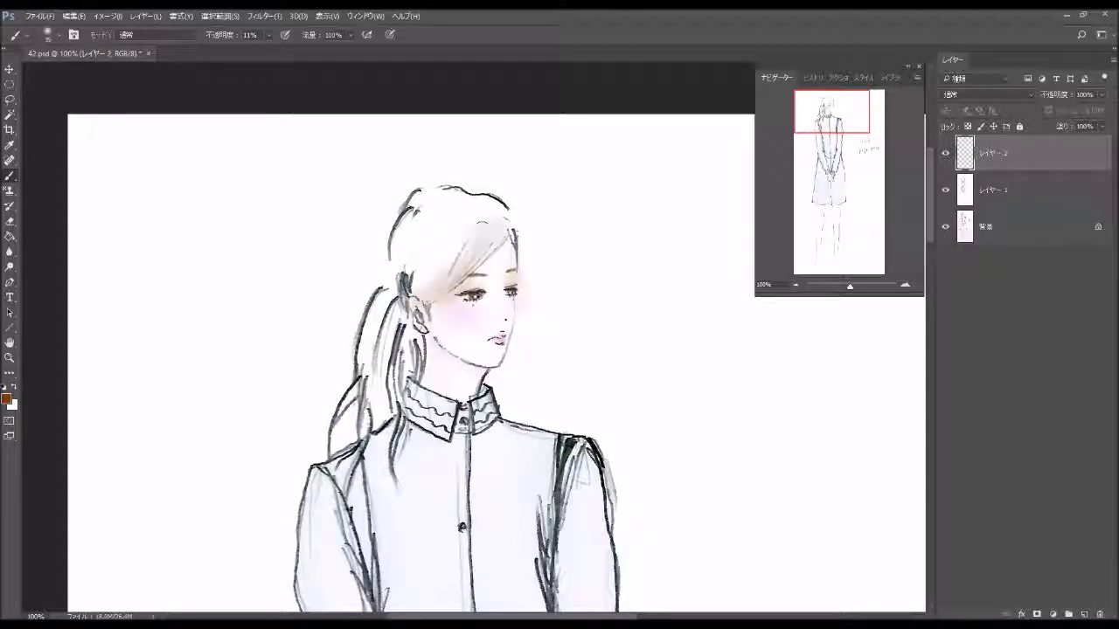
mouse_move(499, 223)
left_mouse_down()
mouse_move(432, 293)
mouse_move(424, 289)
left_mouse_up()
mouse_move(463, 206)
left_mouse_down()
mouse_move(437, 253)
mouse_move(404, 271)
left_mouse_up()
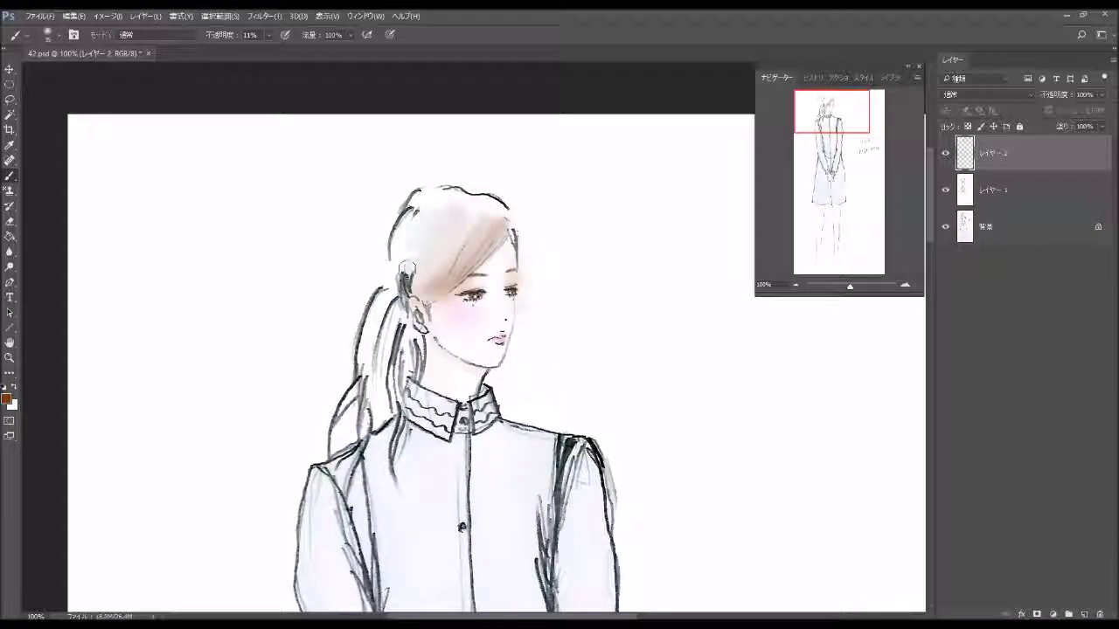
mouse_move(420, 214)
left_mouse_down()
mouse_move(406, 227)
mouse_move(424, 202)
mouse_move(412, 269)
left_mouse_up()
left_click_drag(420, 194, 402, 273)
mouse_move(420, 227)
left_mouse_down()
mouse_move(455, 215)
mouse_move(421, 282)
left_mouse_up()
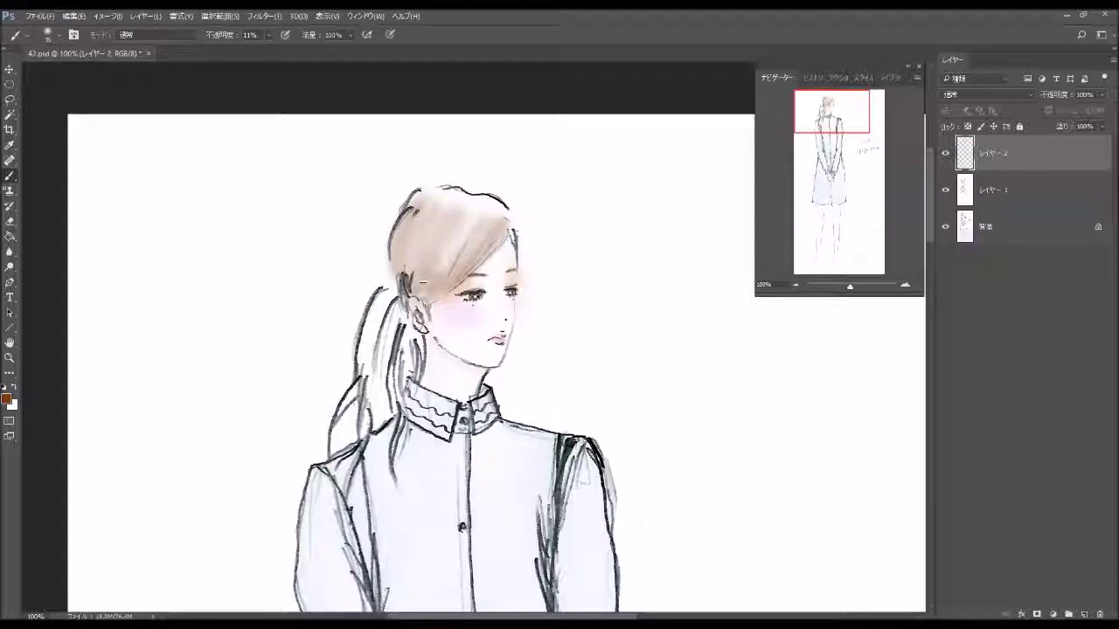
left_click_drag(467, 222, 421, 284)
left_click_drag(437, 214, 411, 278)
mouse_move(472, 214)
left_mouse_down()
mouse_move(415, 269)
mouse_move(433, 285)
left_mouse_up()
Tint the ponytail strands light brown from the top down.
mouse_move(385, 313)
left_mouse_down()
mouse_move(383, 395)
mouse_move(358, 402)
left_mouse_up()
left_click_drag(384, 288, 358, 398)
left_click_drag(379, 323, 371, 384)
left_click_drag(385, 293, 372, 398)
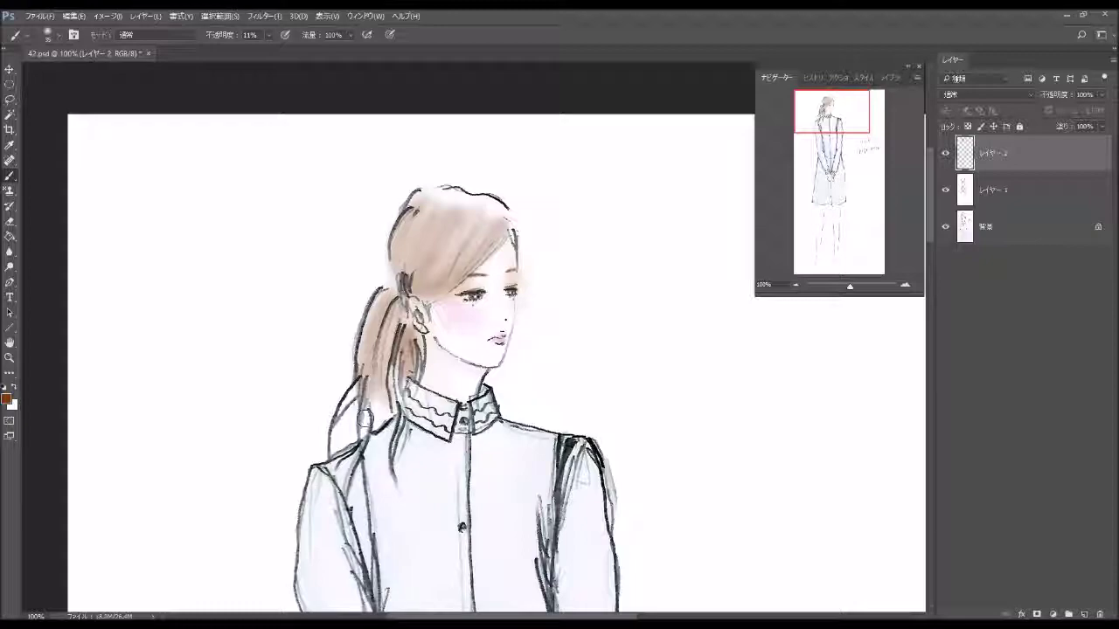
mouse_move(349, 399)
left_mouse_down()
mouse_move(382, 385)
mouse_move(376, 429)
left_mouse_up()
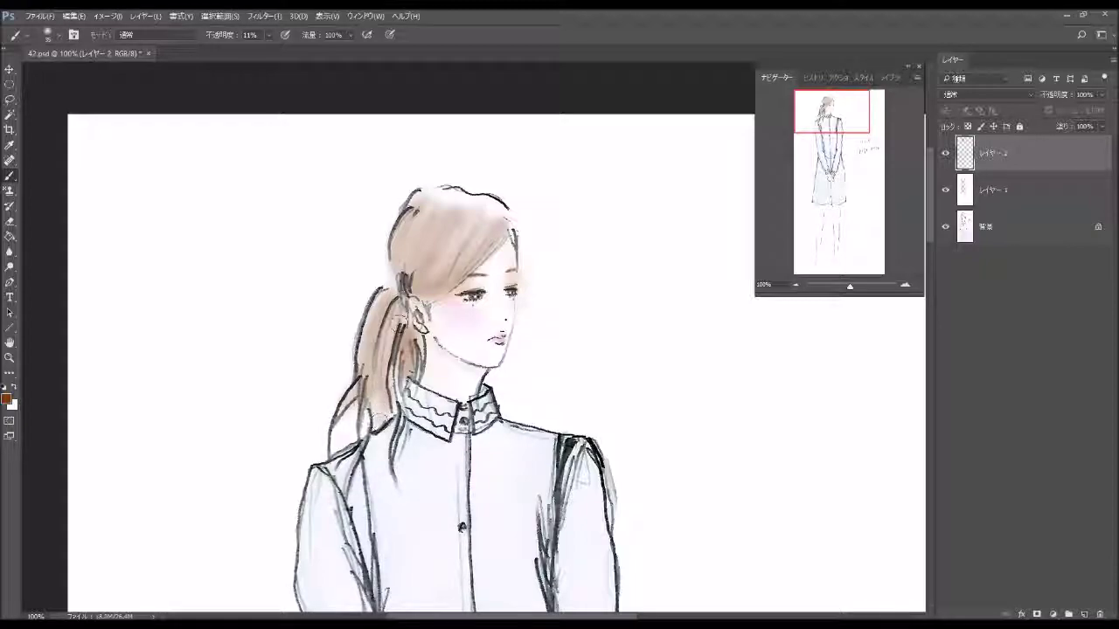
left_click_drag(385, 323, 383, 350)
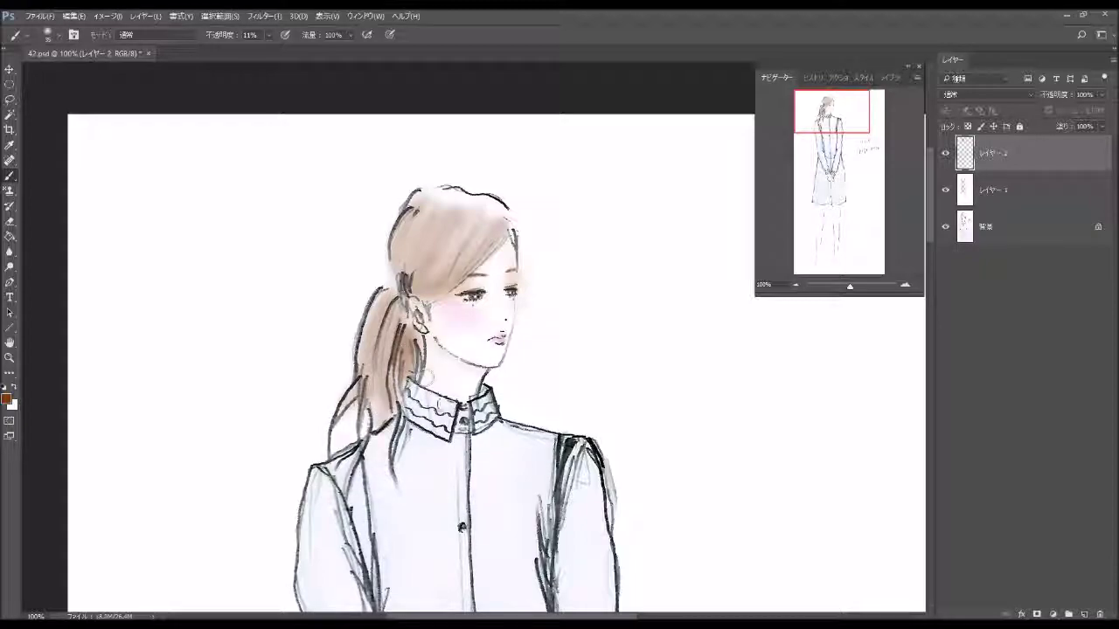
Colour the hair beside the face, deepen the top and left, and brown the lower ponytail.
left_click_drag(511, 262, 490, 279)
mouse_move(500, 211)
left_mouse_down()
mouse_move(485, 255)
mouse_move(421, 297)
left_mouse_up()
left_click_drag(447, 216, 421, 292)
left_click_drag(411, 210, 472, 221)
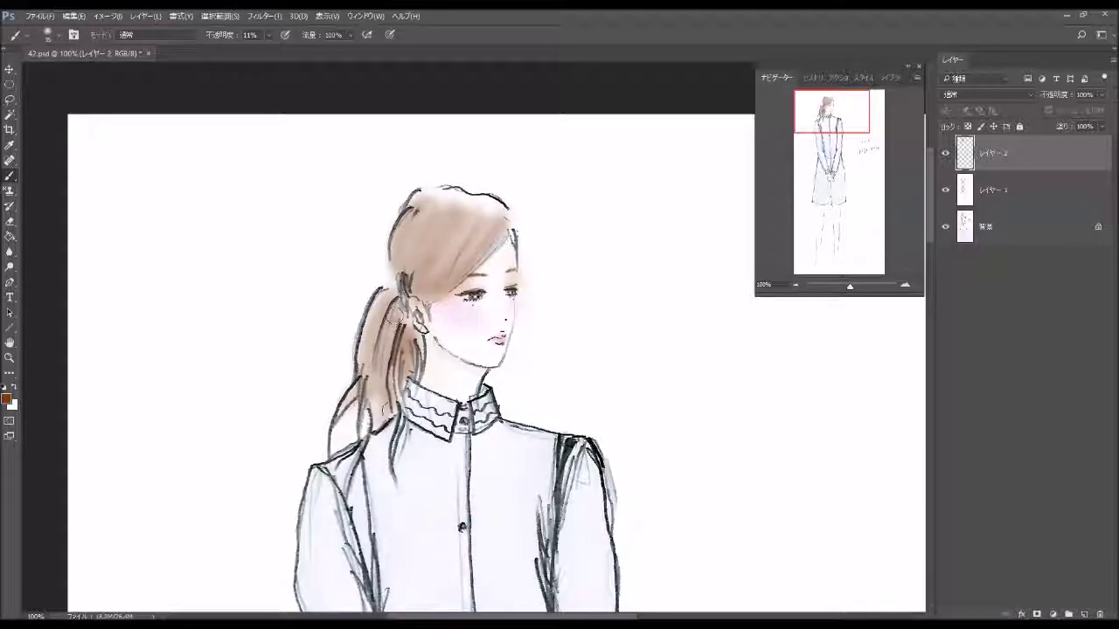
mouse_move(385, 411)
left_mouse_down()
mouse_move(401, 321)
mouse_move(399, 382)
left_mouse_up()
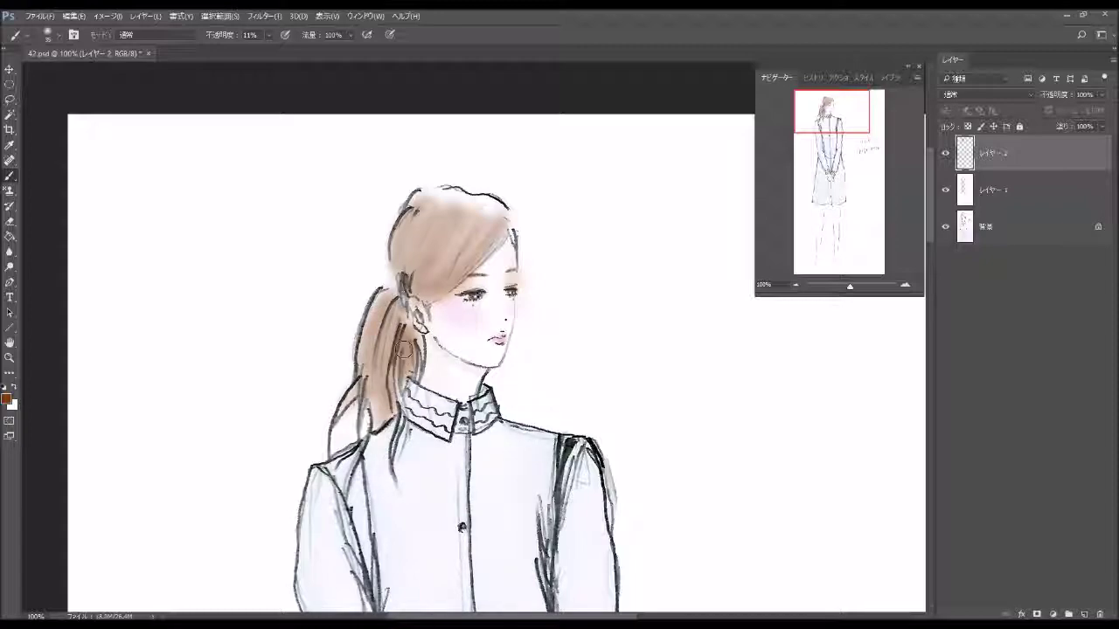
Switch to a 13 px brush tip and zoom to 200% on the face.
left_click(59, 36)
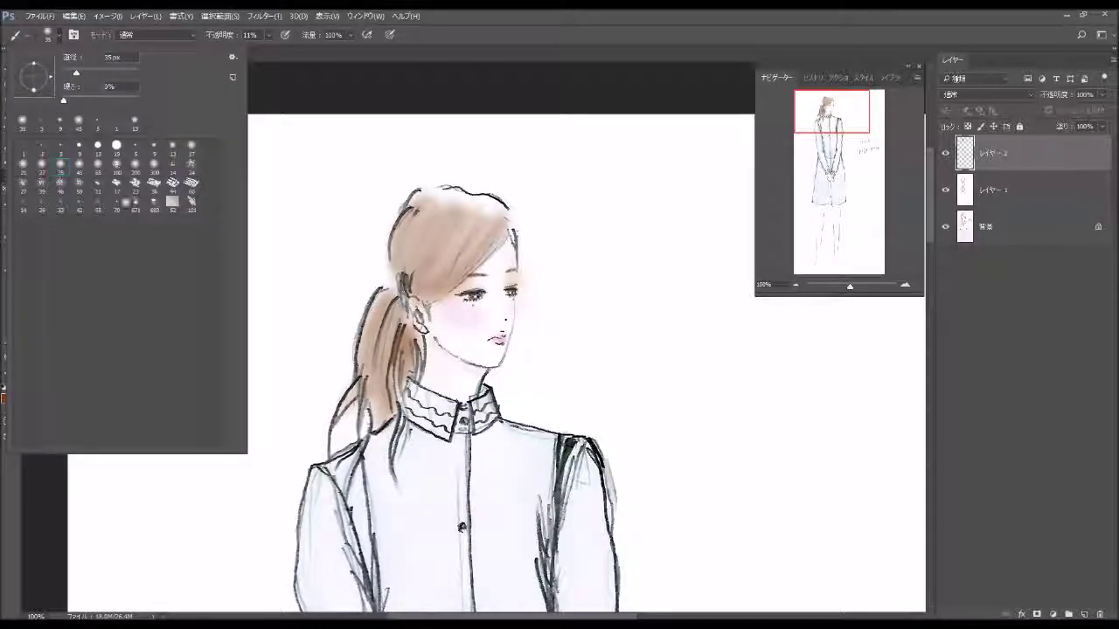
left_click(172, 151)
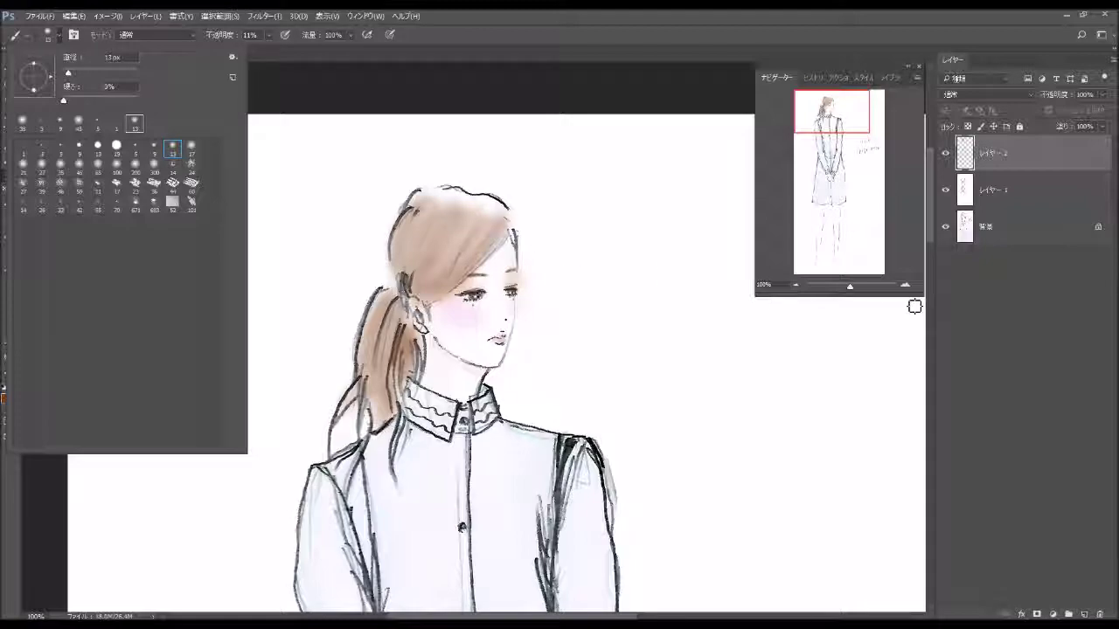
left_click(914, 306)
key("ctrl+plus")
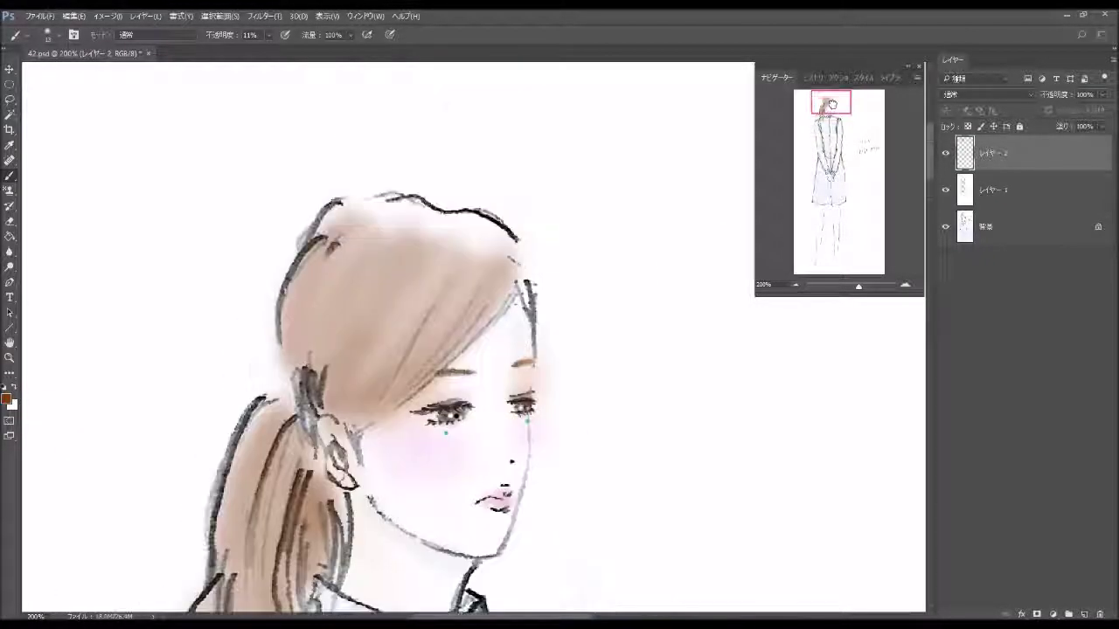
Darken the forehead hair and left side of the head, adding faint brown from crown to ear.
left_click_drag(548, 271, 560, 230)
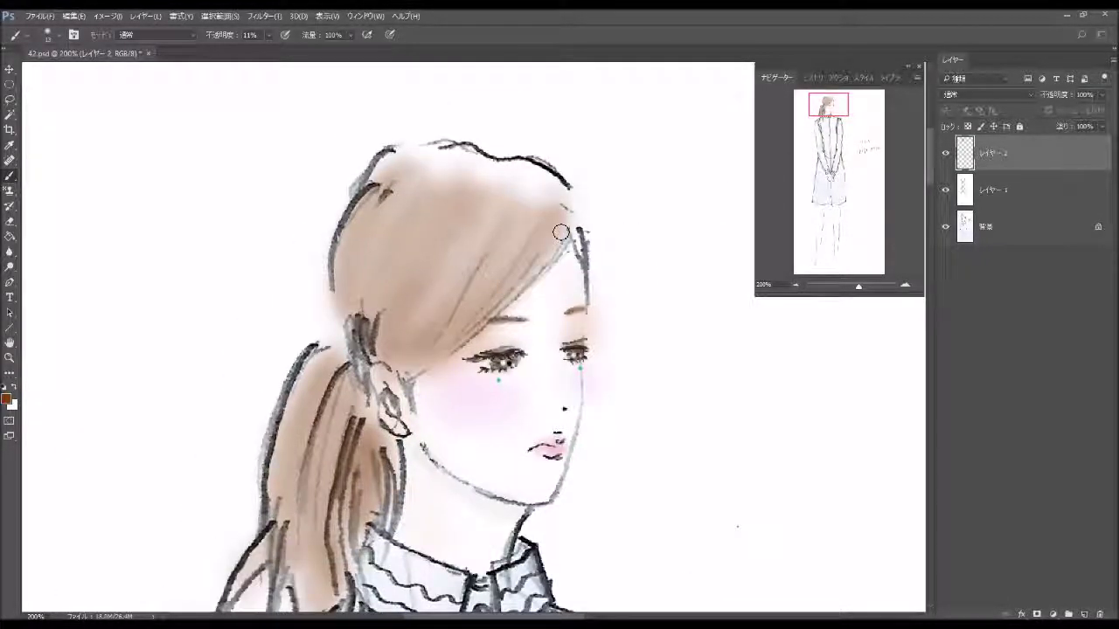
mouse_move(474, 305)
left_mouse_down()
mouse_move(554, 226)
mouse_move(463, 345)
left_mouse_up()
mouse_move(524, 262)
left_mouse_down()
mouse_move(512, 229)
mouse_move(481, 276)
mouse_move(532, 220)
mouse_move(469, 254)
mouse_move(476, 248)
mouse_move(433, 315)
mouse_move(455, 262)
left_mouse_up()
mouse_move(345, 249)
left_mouse_down()
mouse_move(374, 201)
mouse_move(350, 242)
mouse_move(388, 210)
mouse_move(372, 280)
mouse_move(450, 188)
mouse_move(418, 262)
left_mouse_up()
left_click_drag(463, 208, 420, 297)
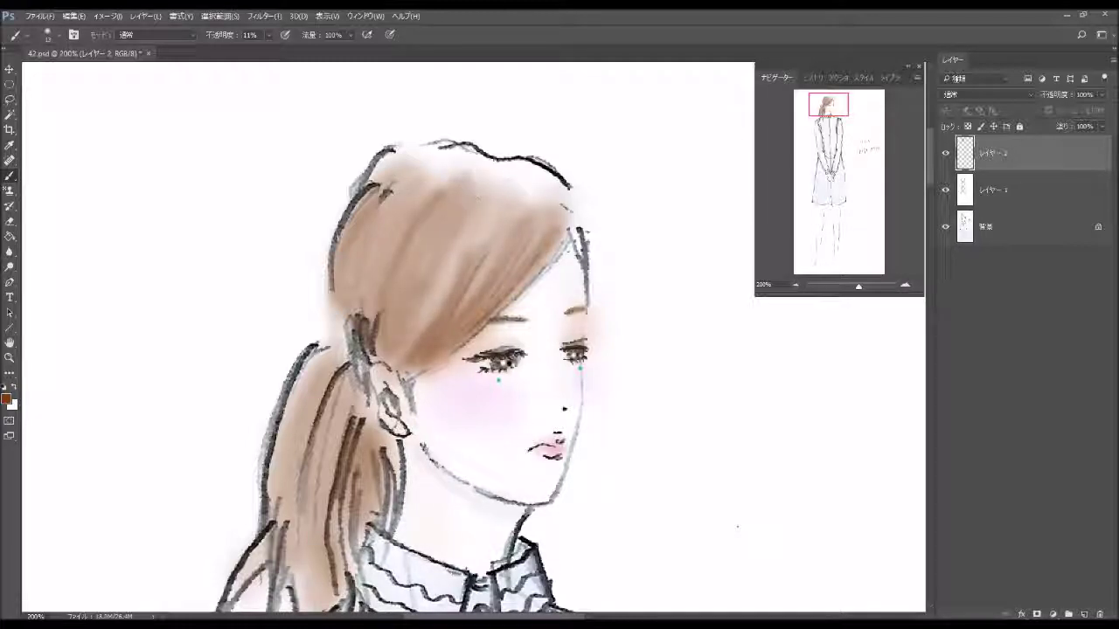
left_click_drag(472, 192, 394, 345)
left_click_drag(455, 245, 391, 361)
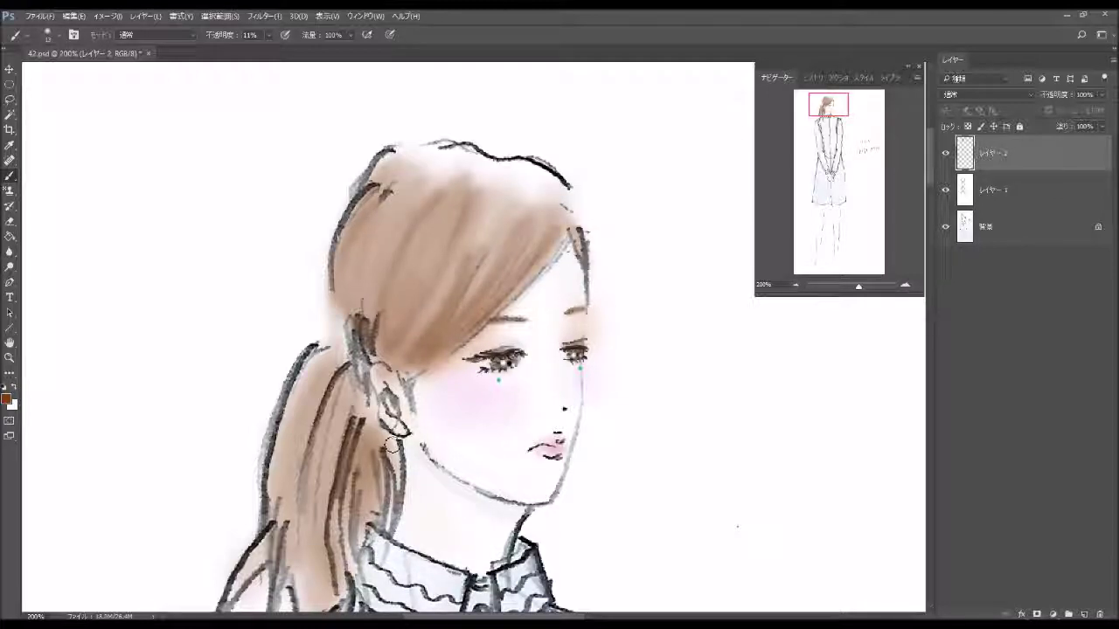
Paint darker brown strands down the ponytail and around the hair tie.
left_click_drag(372, 473, 383, 498)
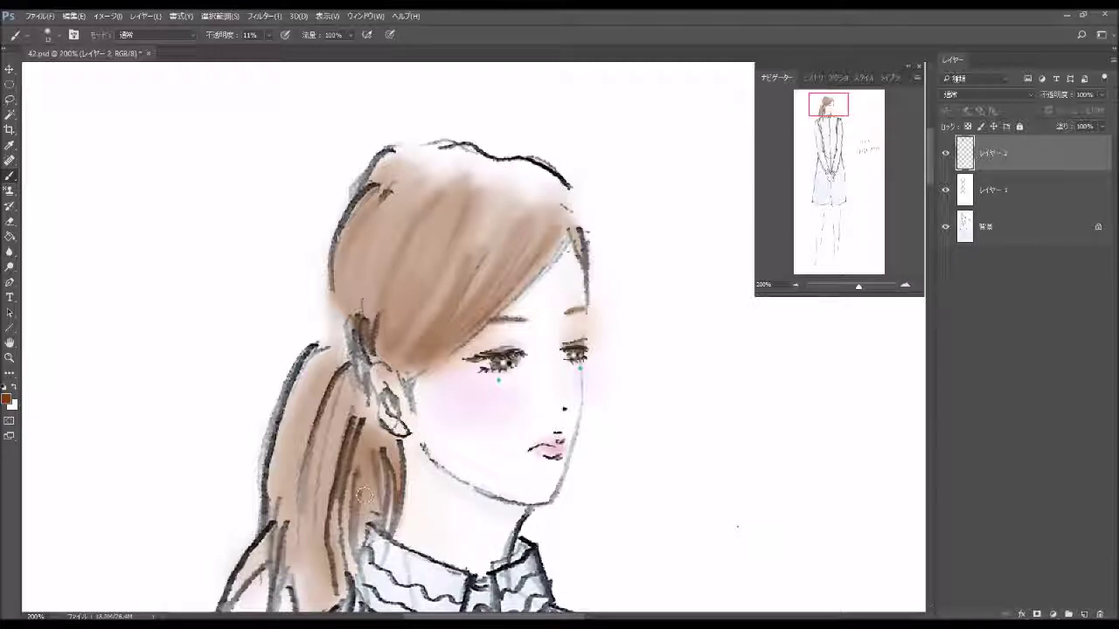
left_click_drag(369, 437, 350, 525)
mouse_move(367, 459)
left_mouse_down()
mouse_move(345, 559)
mouse_move(345, 542)
left_mouse_up()
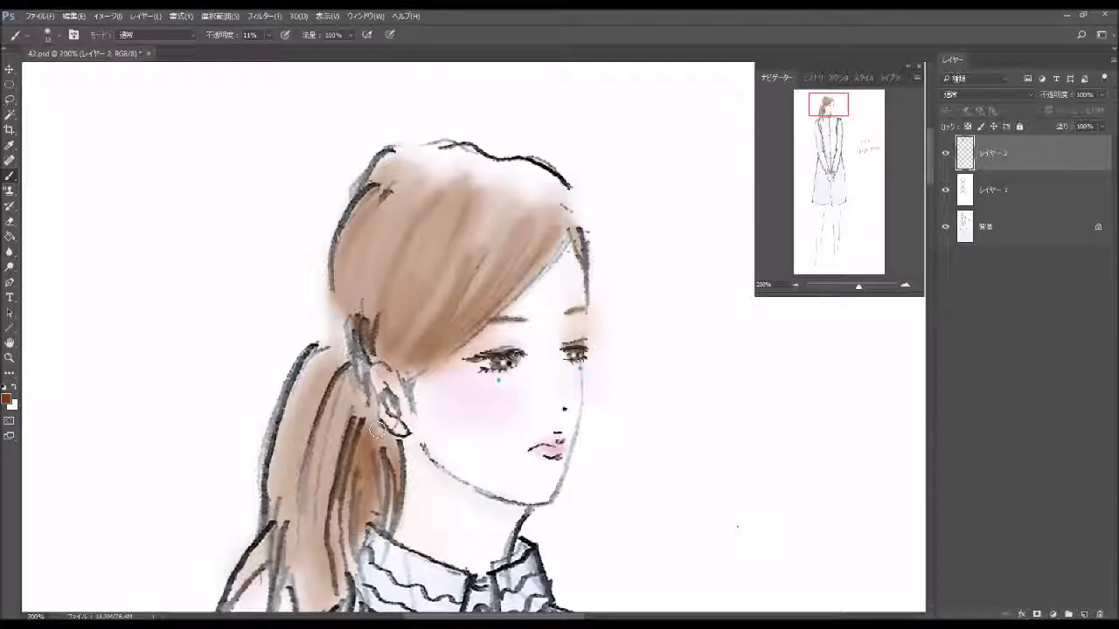
mouse_move(367, 385)
left_mouse_down()
mouse_move(353, 320)
mouse_move(356, 358)
left_mouse_up()
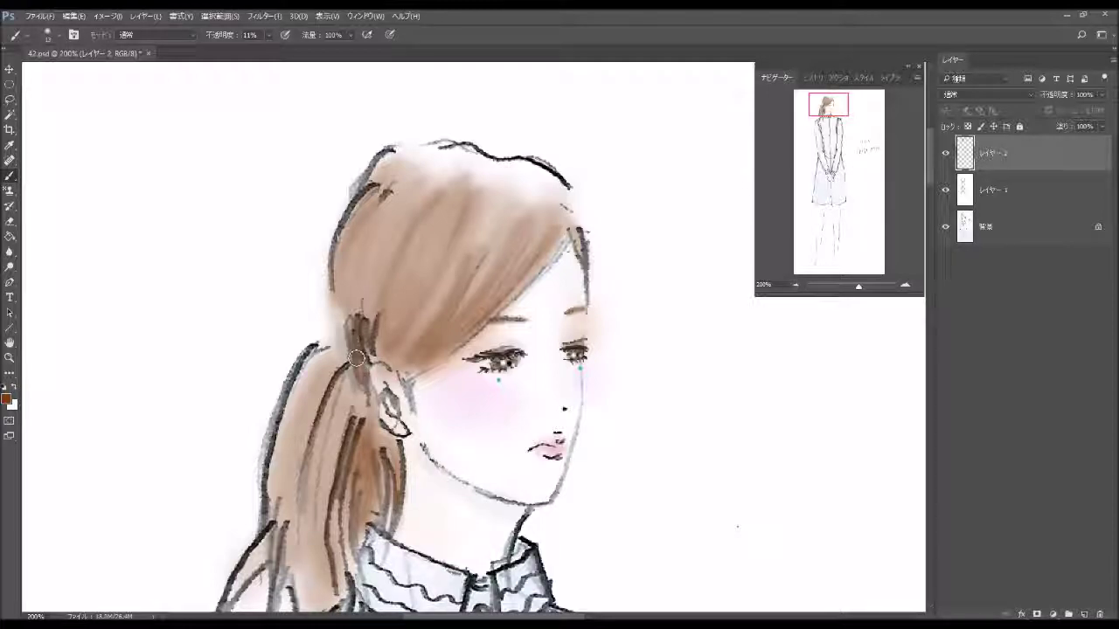
Shade the left and middle of the ponytail with brown strokes.
left_click_drag(843, 121, 844, 123)
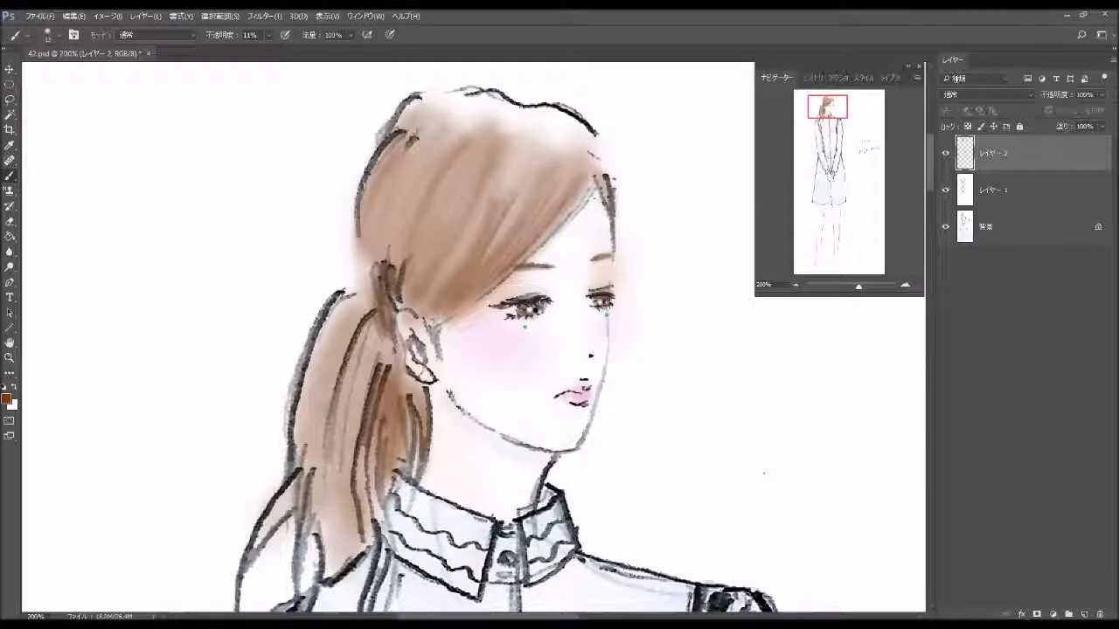
left_click_drag(341, 353, 334, 470)
mouse_move(358, 321)
left_mouse_down()
mouse_move(331, 495)
mouse_move(353, 402)
left_mouse_up()
left_click_drag(358, 340, 337, 534)
mouse_move(349, 336)
left_mouse_down()
mouse_move(316, 489)
mouse_move(313, 455)
left_mouse_up()
left_click_drag(367, 301, 322, 472)
left_click_drag(346, 359, 303, 493)
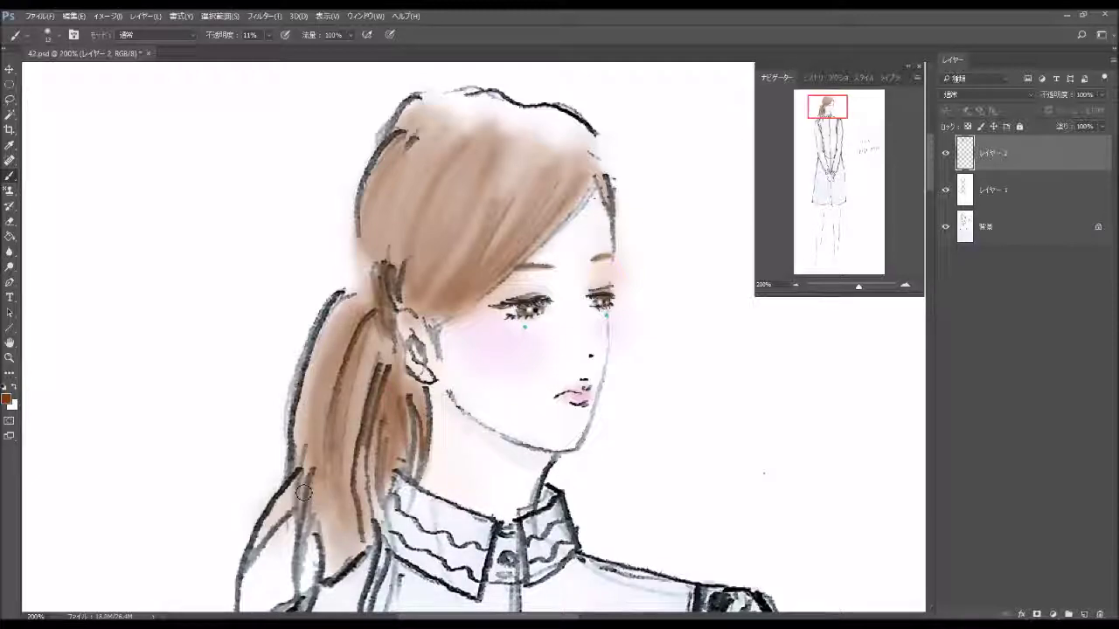
left_click_drag(337, 332, 297, 459)
Darken the lower ponytail, its middle strands and right edge with deeper brown.
left_click_drag(825, 136, 824, 144)
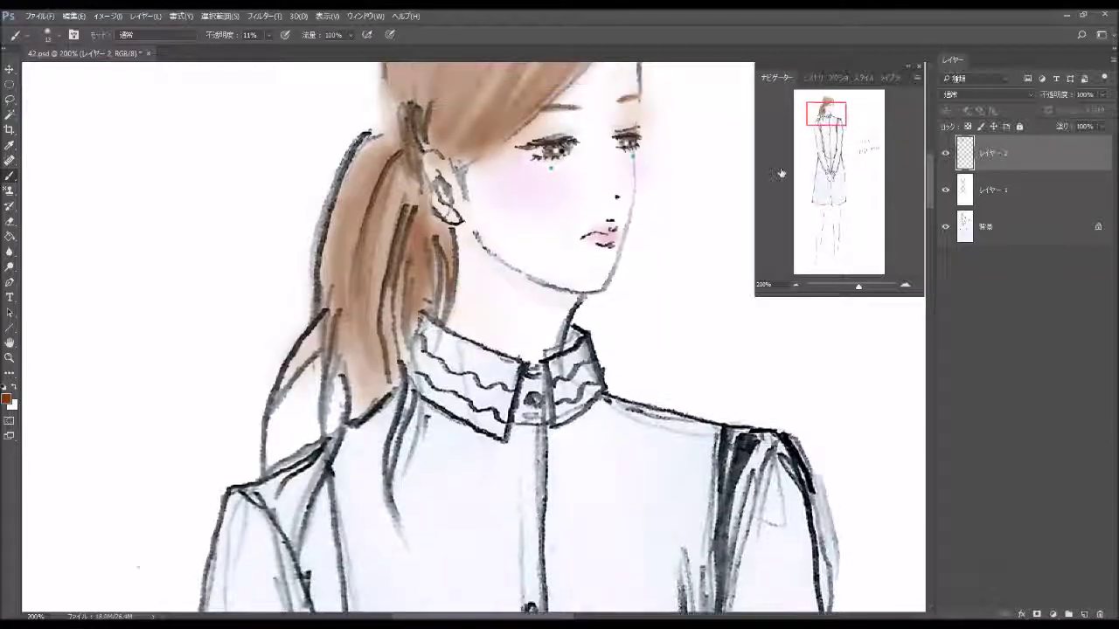
left_click_drag(341, 345, 330, 406)
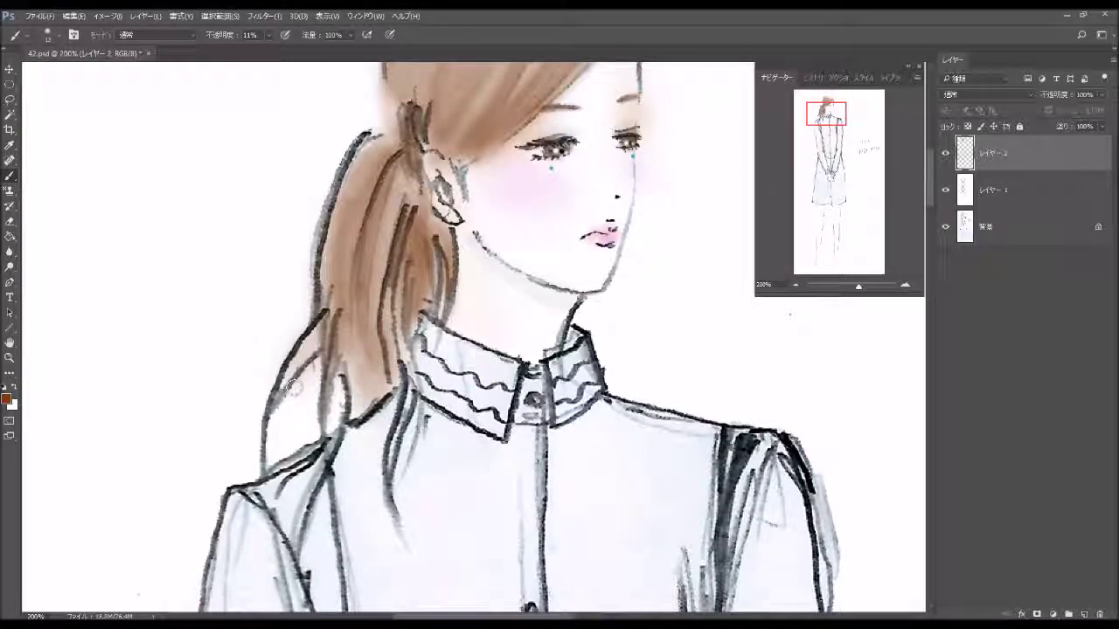
mouse_move(319, 327)
left_mouse_down()
mouse_move(285, 398)
mouse_move(297, 384)
left_mouse_up()
left_click_drag(400, 301, 395, 360)
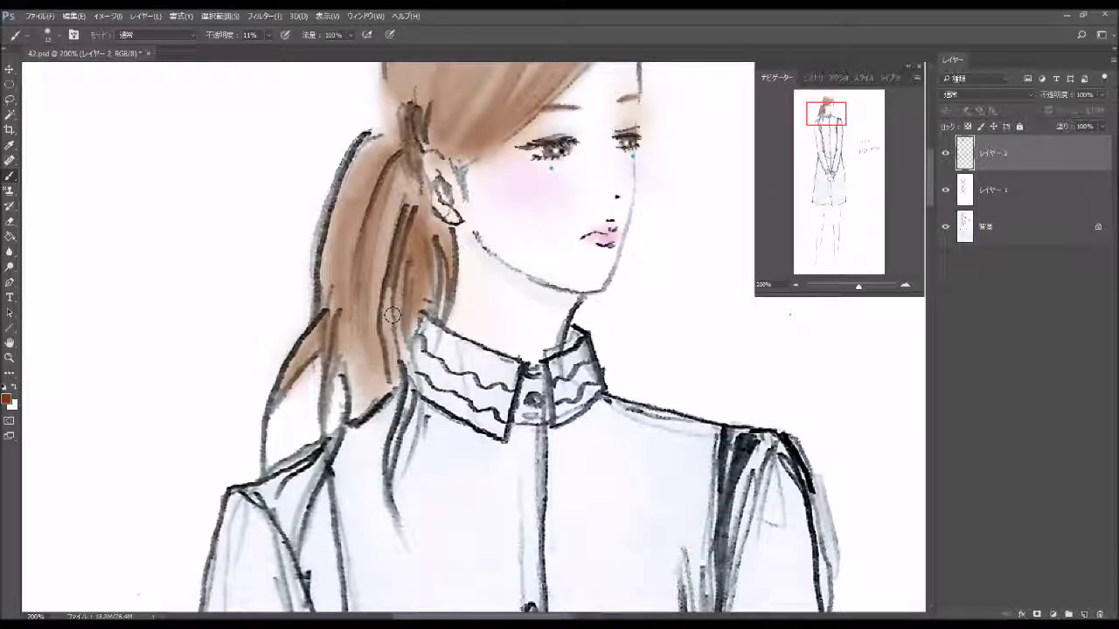
left_click_drag(443, 260, 445, 301)
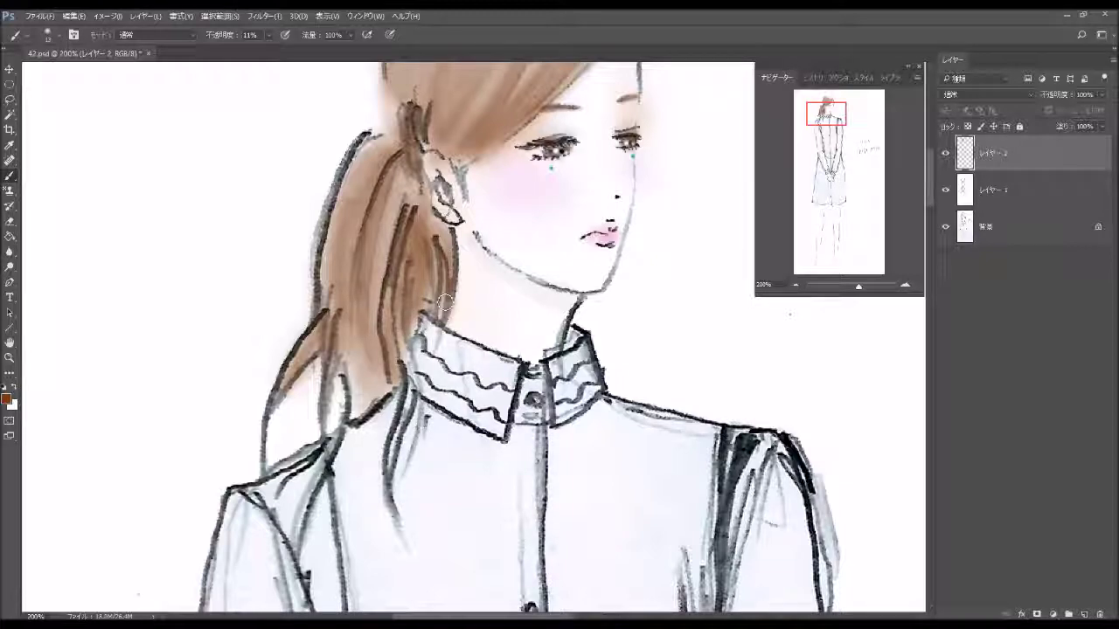
left_click_drag(437, 232, 446, 306)
left_click_drag(389, 223, 368, 396)
mouse_move(353, 351)
left_mouse_down()
mouse_move(376, 175)
mouse_move(363, 184)
mouse_move(398, 145)
mouse_move(423, 148)
mouse_move(448, 302)
left_mouse_up()
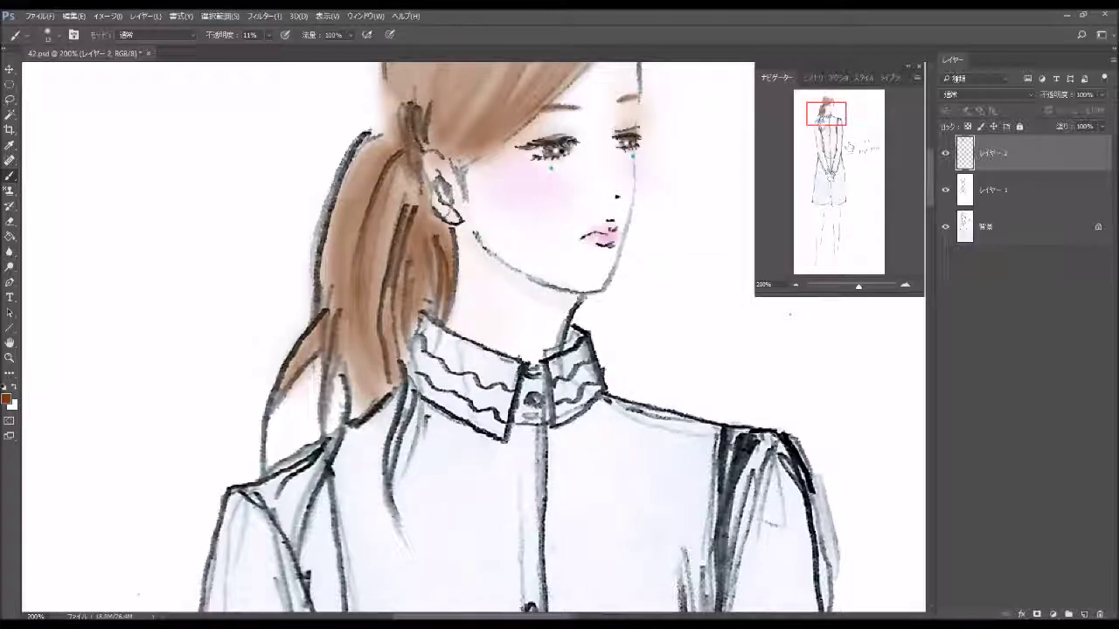
Zoom to 100% and preview Bevel & Emboss in Layer 2's Layer Style.
left_click_drag(825, 126, 824, 116)
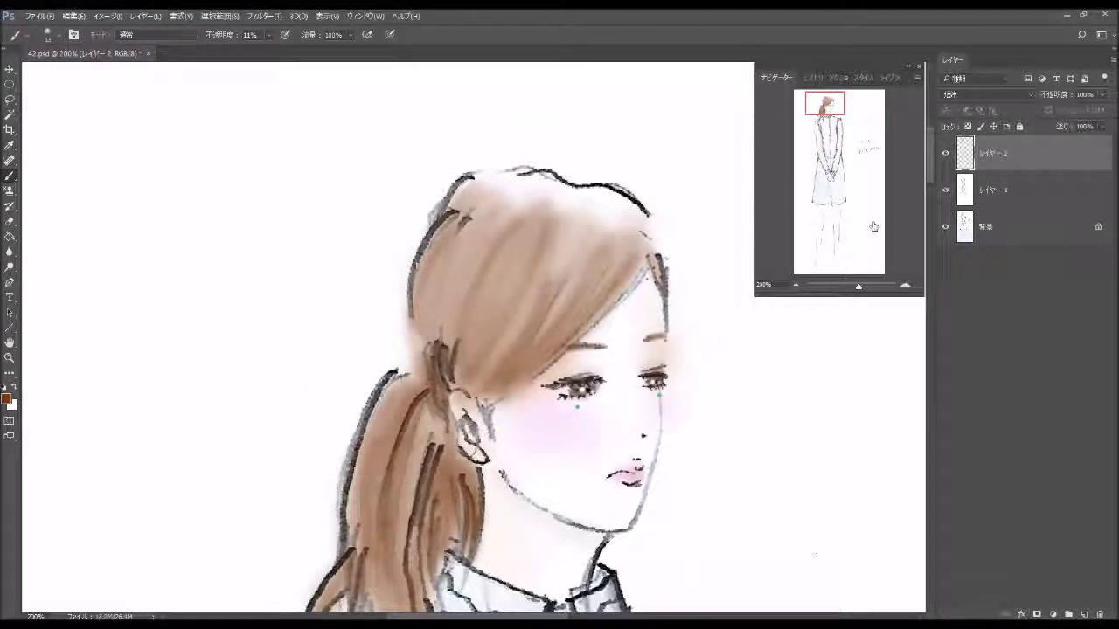
left_click(795, 286)
left_click_drag(825, 123, 841, 157)
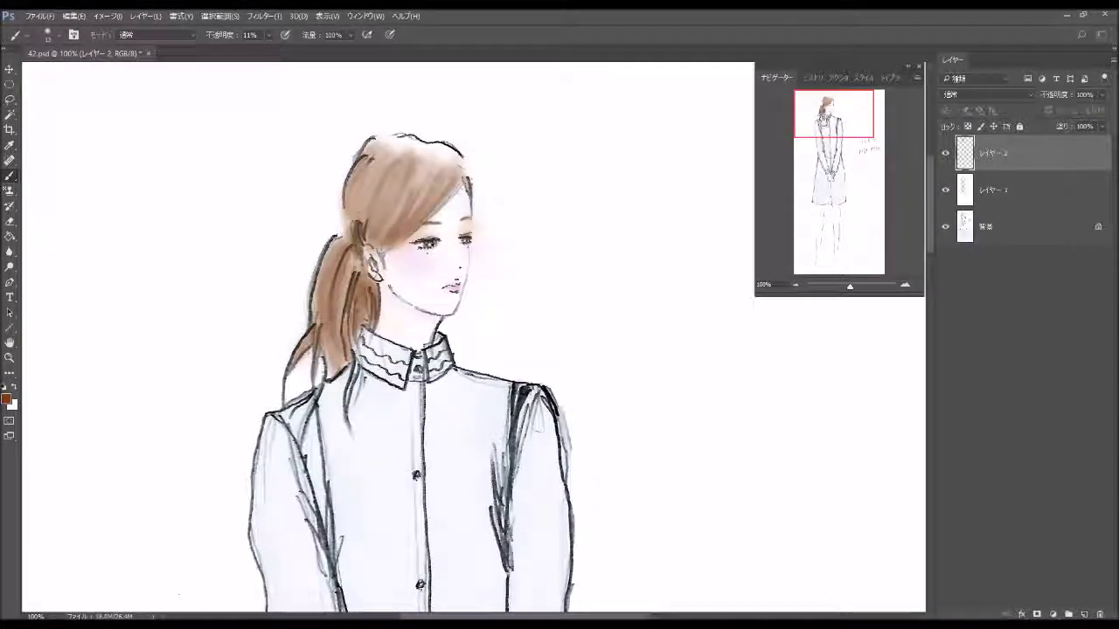
double_click(1014, 189)
left_click(625, 105)
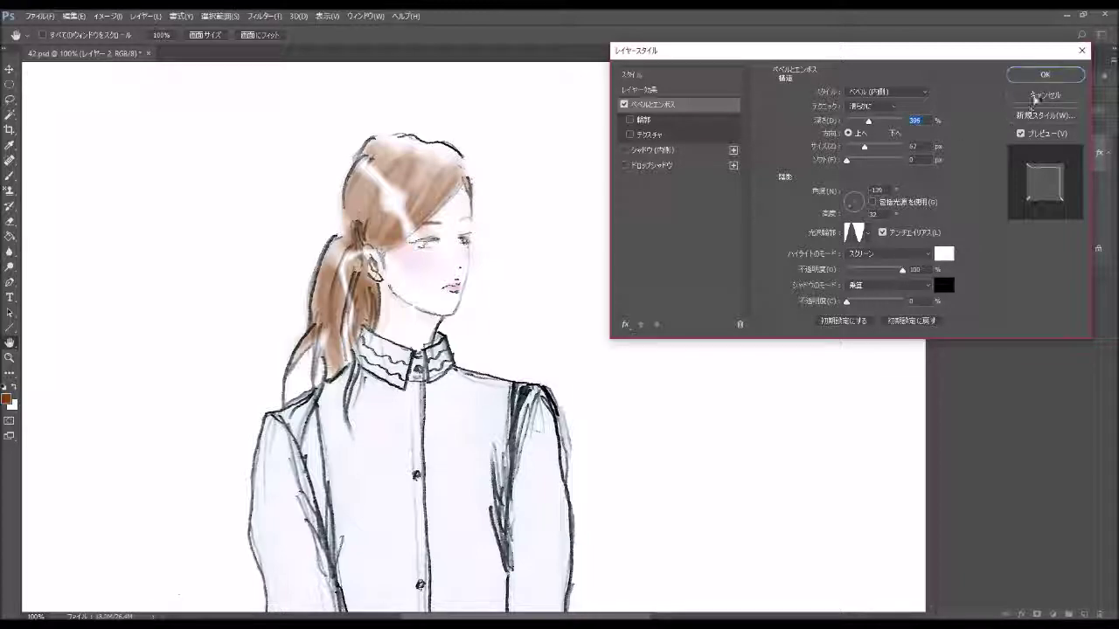
Cancel the Bevel & Emboss effect and close Layer 2's style settings unchanged.
left_click(1045, 94)
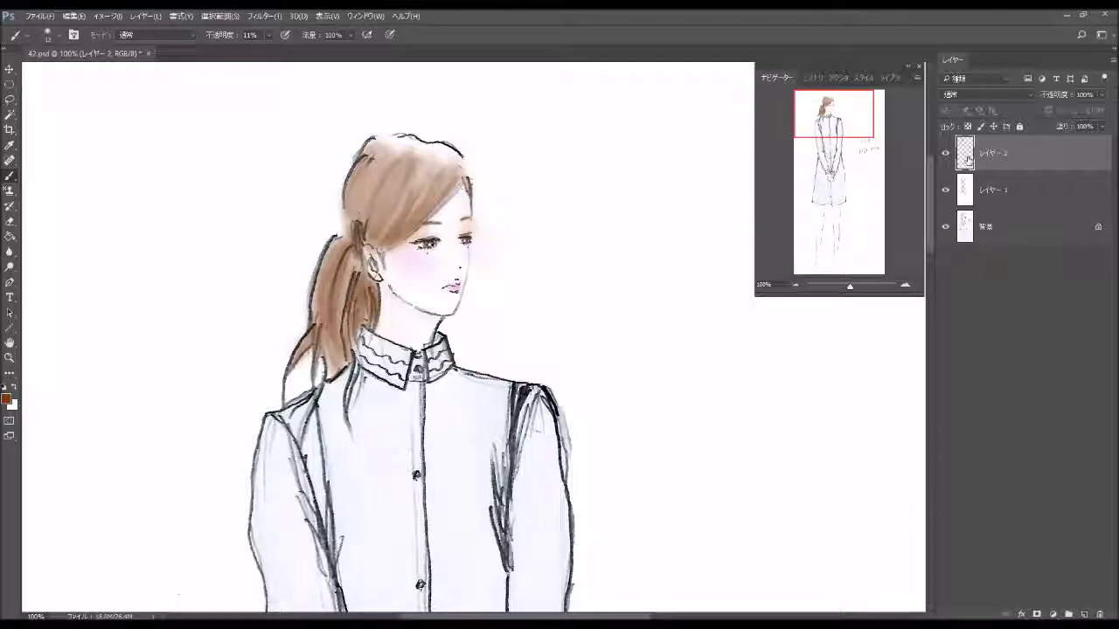
double_click(1017, 168)
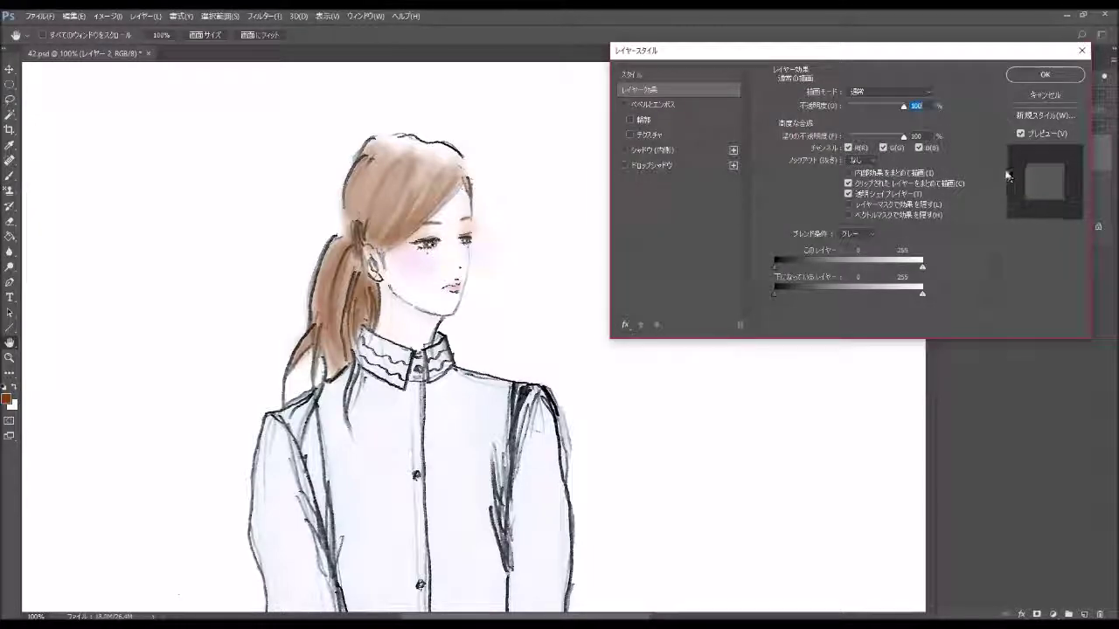
left_click(1057, 77)
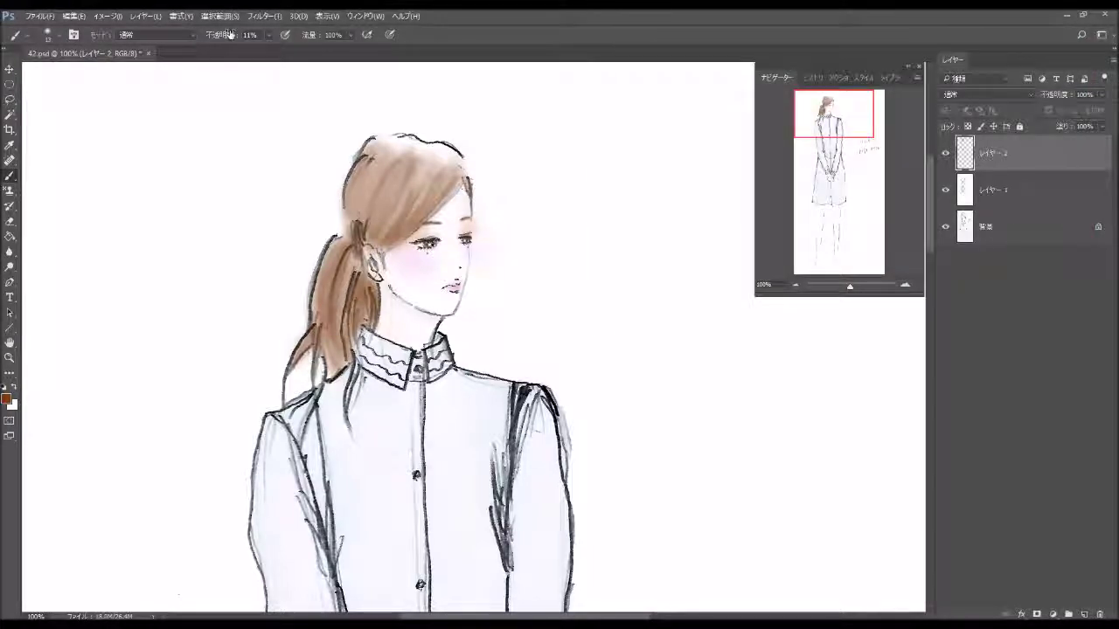
Apply Brightness/Contrast with Contrast 100 to the hair layer, then return to the Brush at 66.67%.
left_click(111, 17)
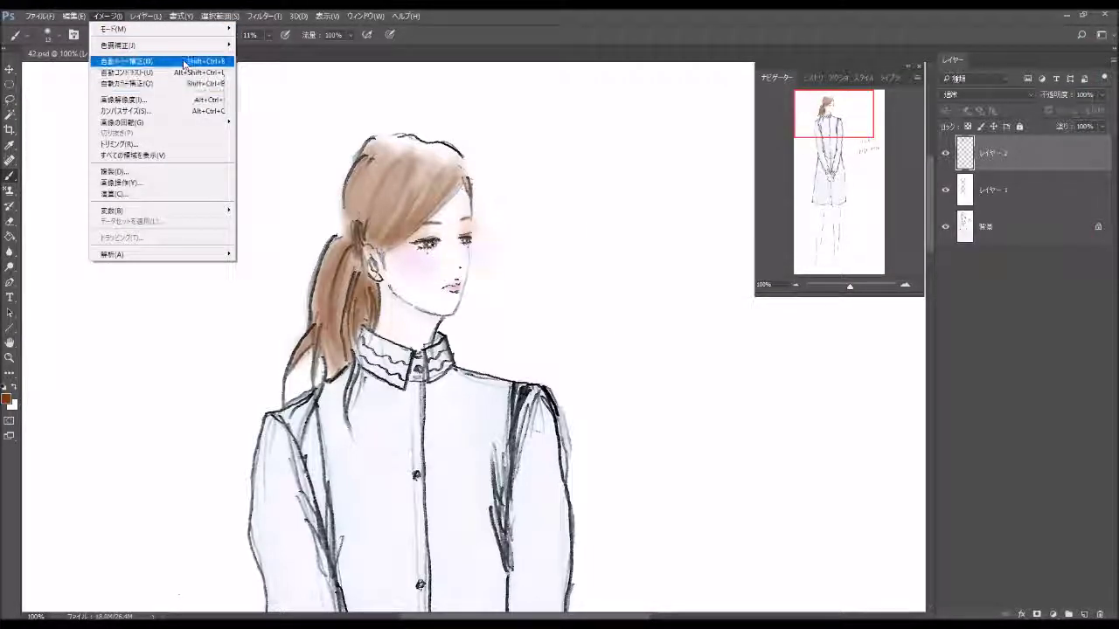
mouse_move(123, 45)
left_click(263, 45)
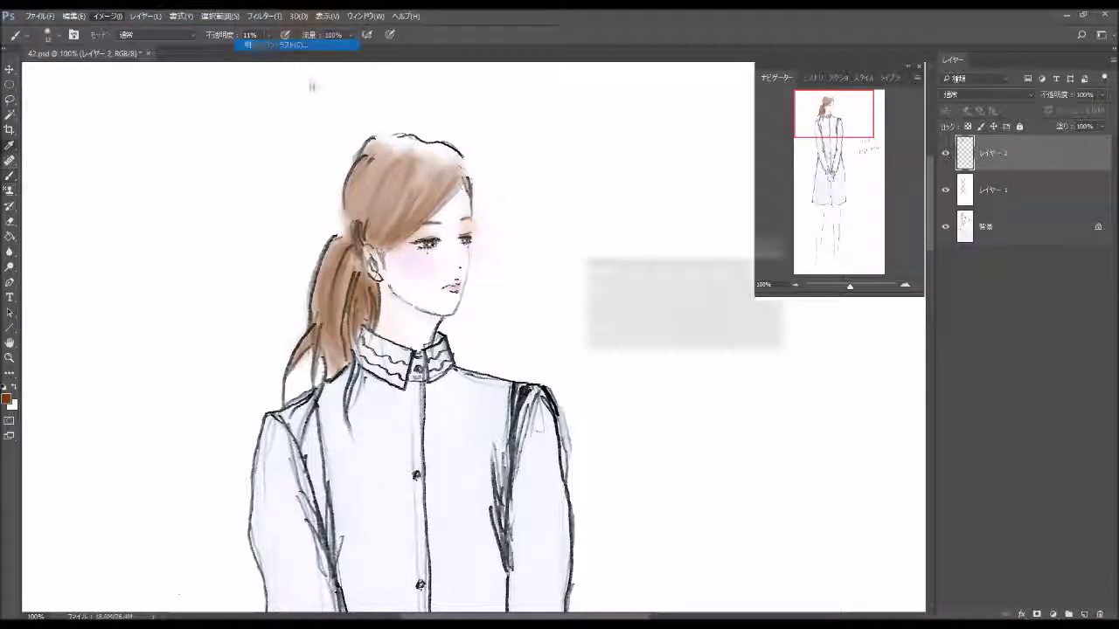
left_click_drag(654, 305, 722, 303)
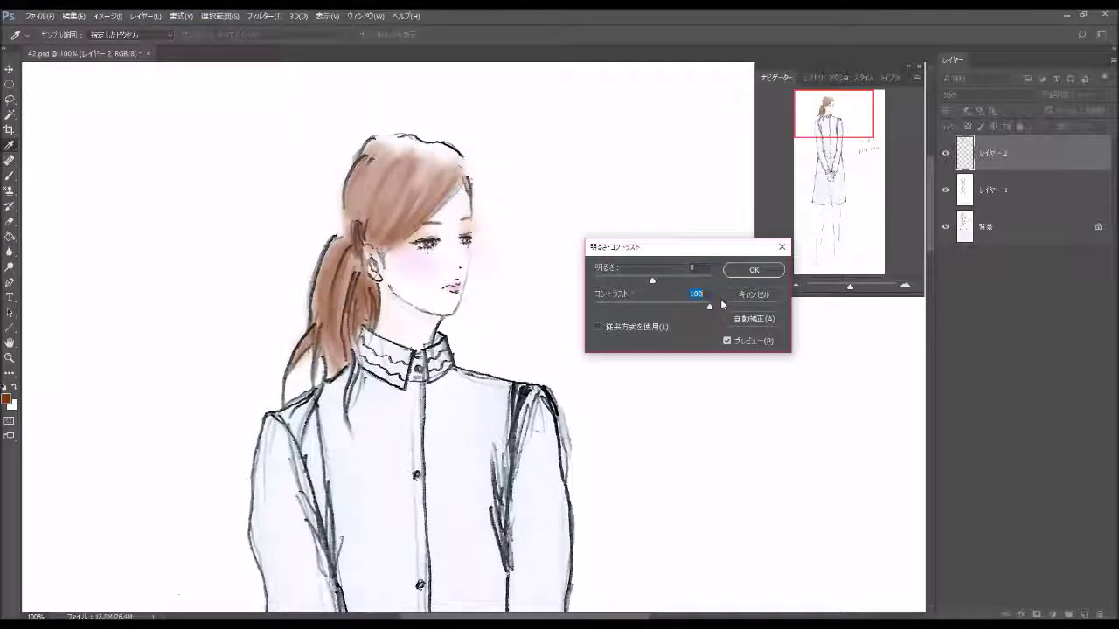
left_click(752, 269)
key("b")
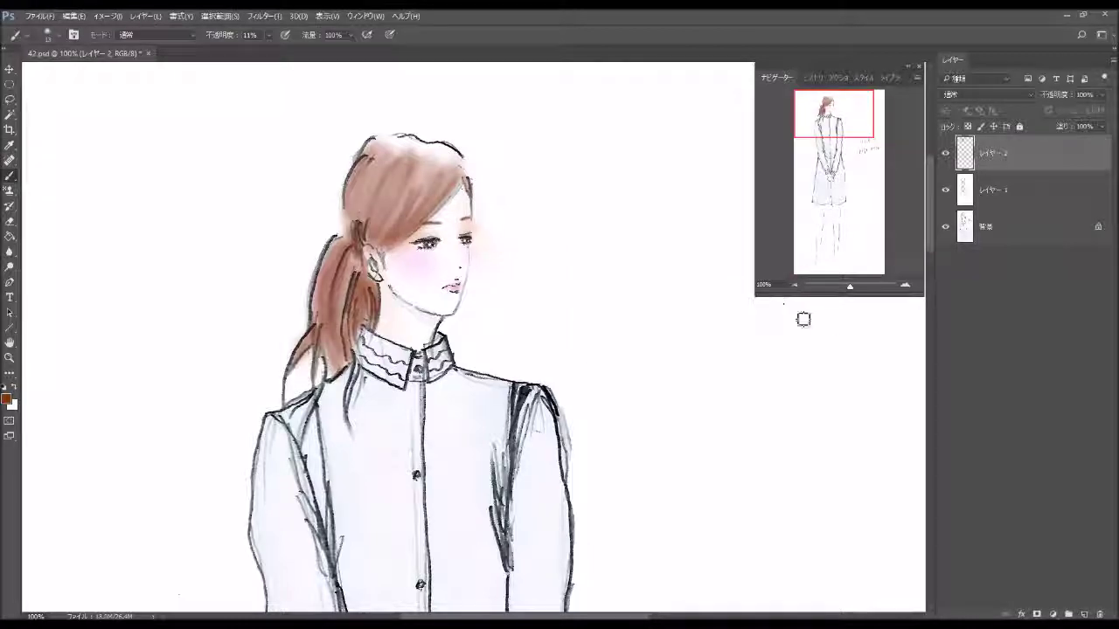
left_click(796, 285)
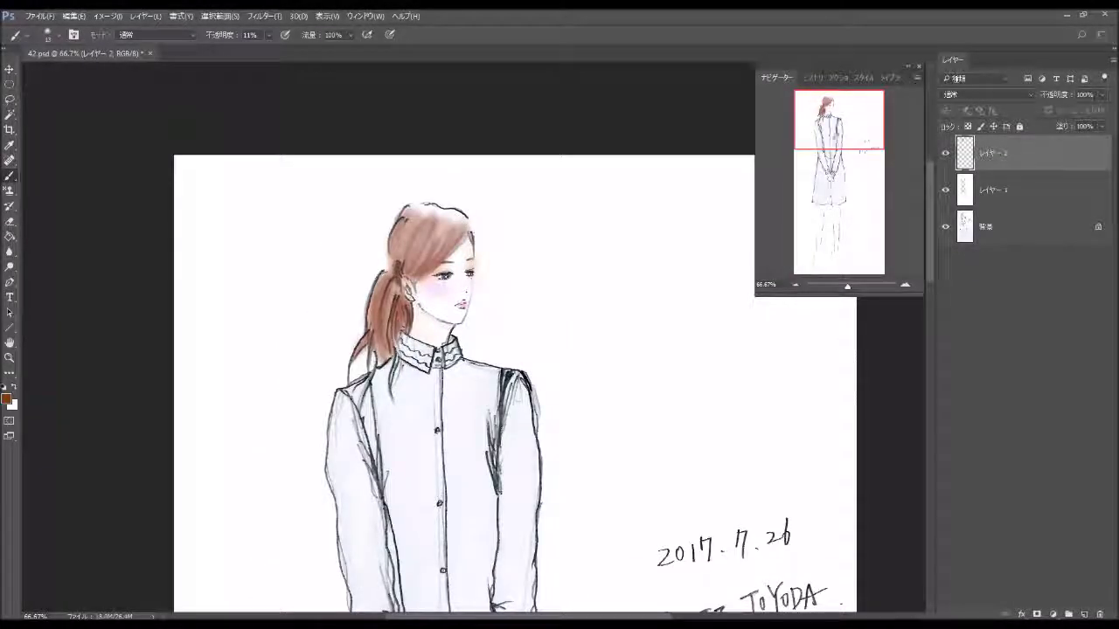
Bucket-fill dark red into the left sleeve gap, side strip, shoulder triangle and lower-left skirt.
scroll(533, 349, "down", 1)
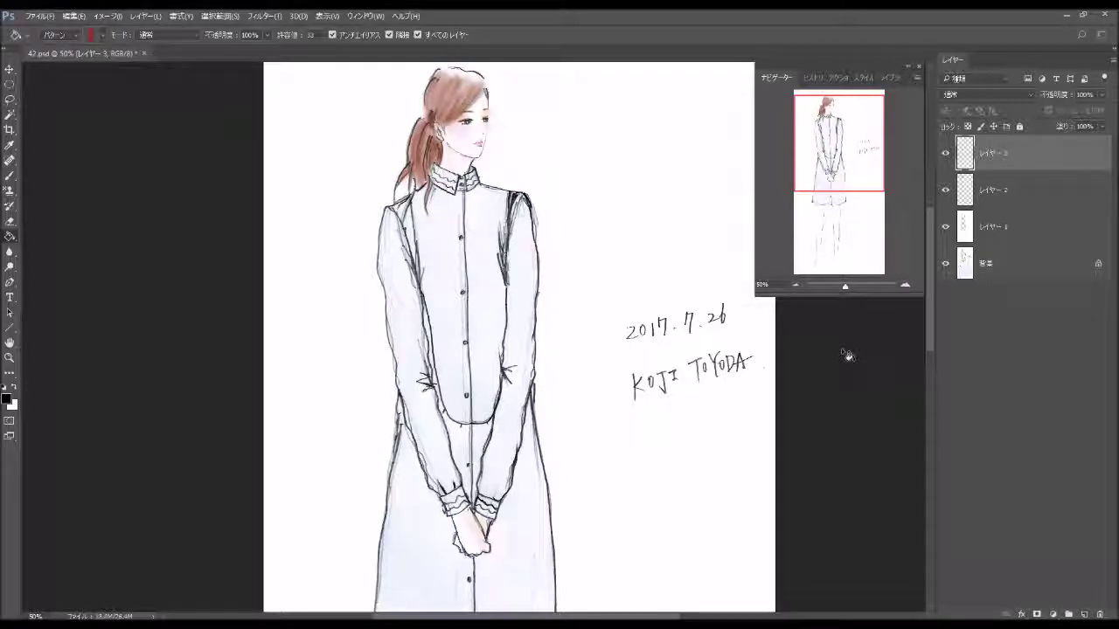
left_click(464, 472)
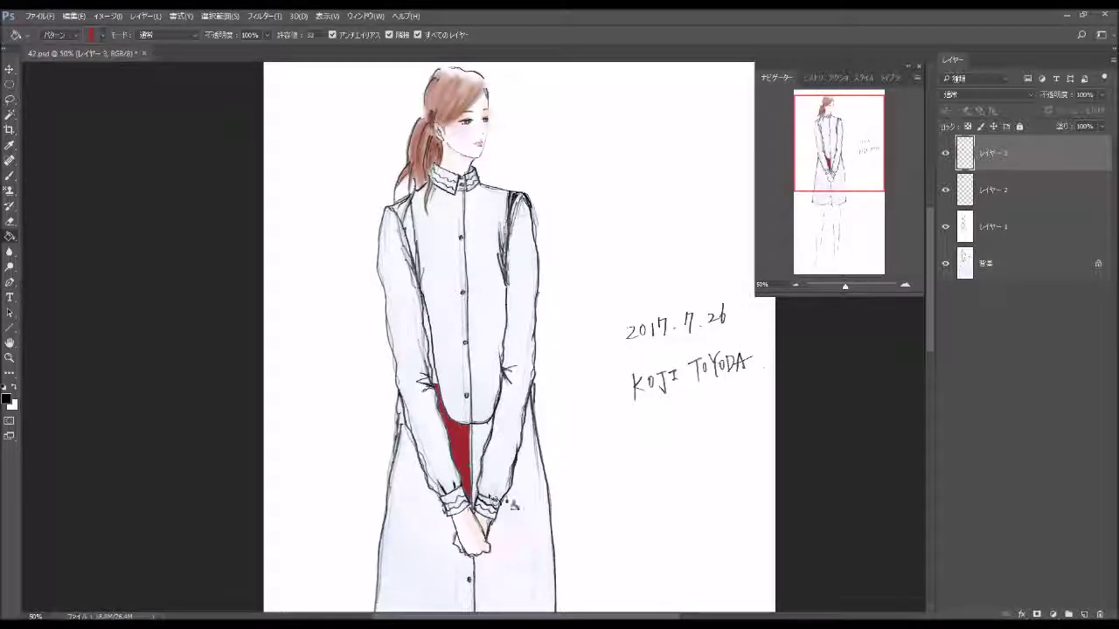
left_click(436, 362)
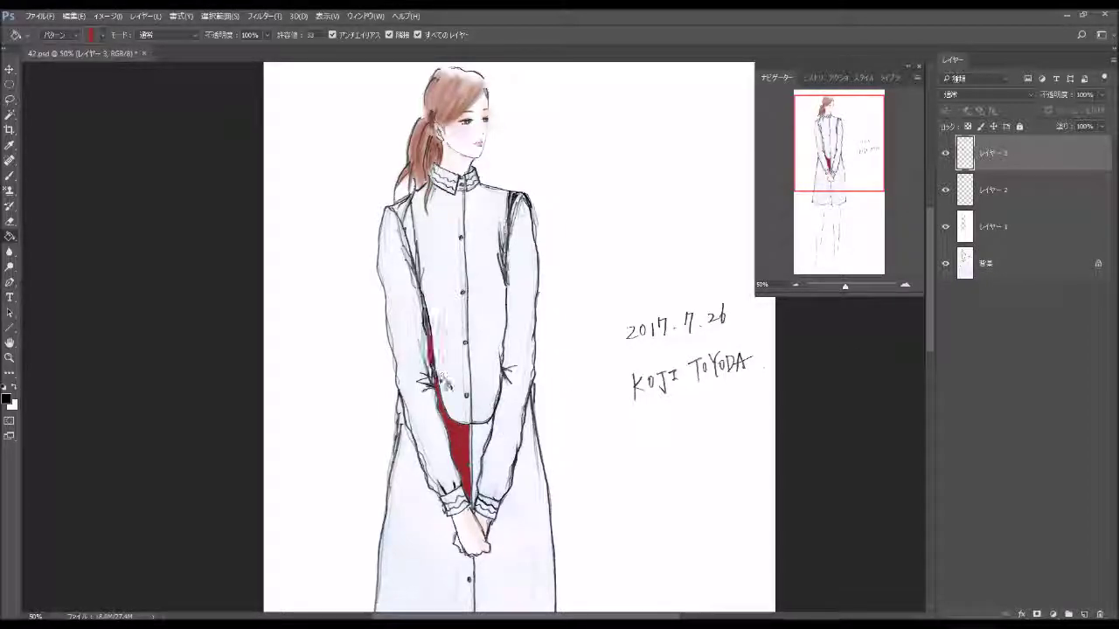
left_click(414, 236)
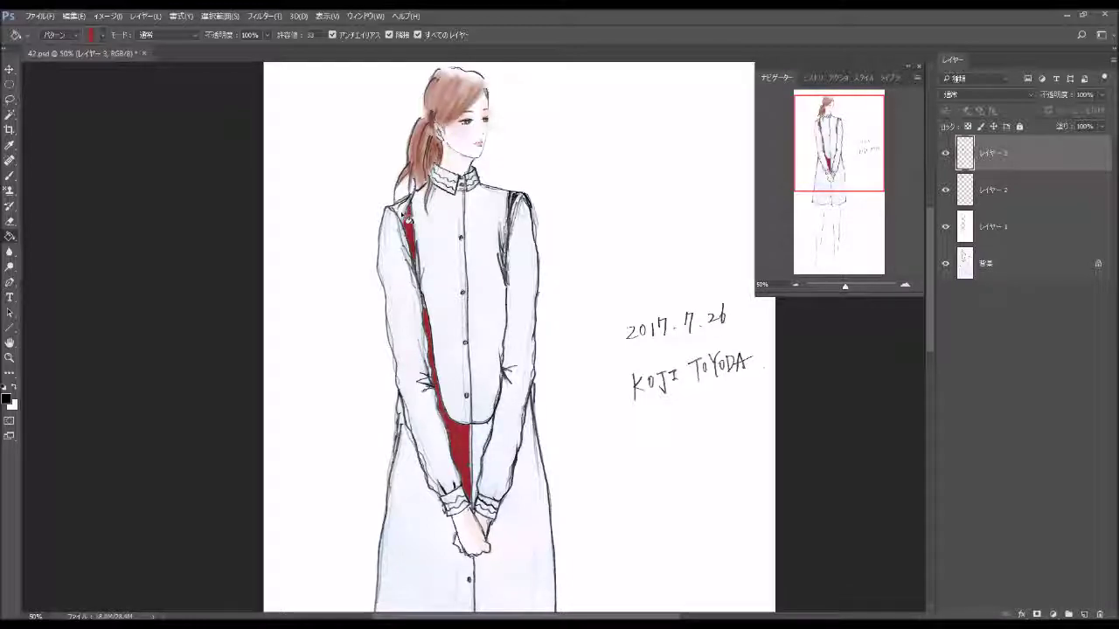
left_click(402, 210)
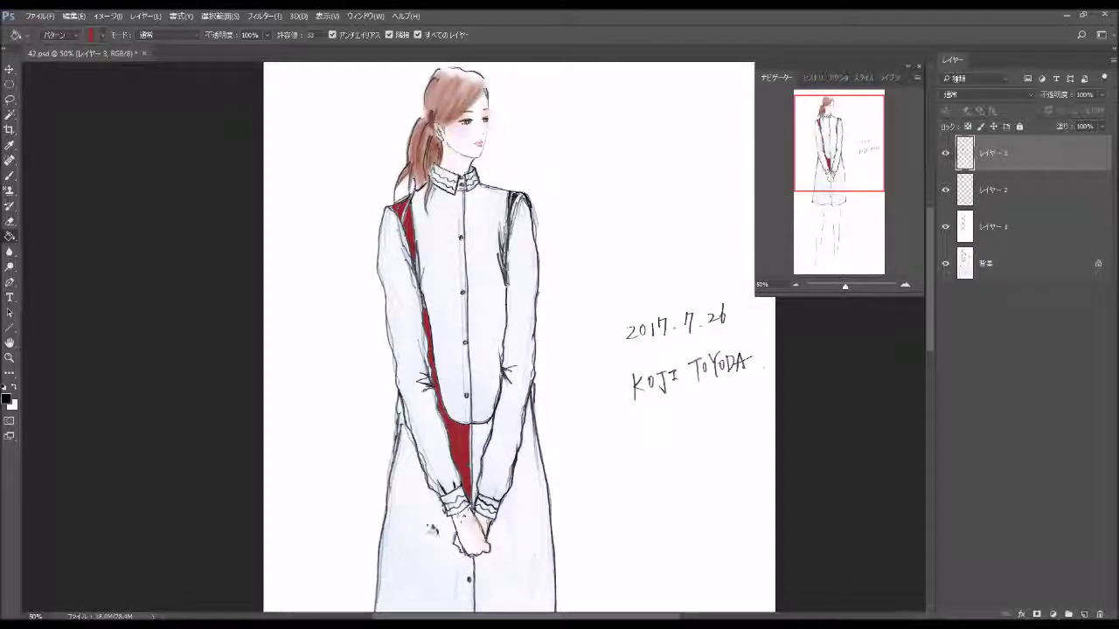
left_click(432, 531)
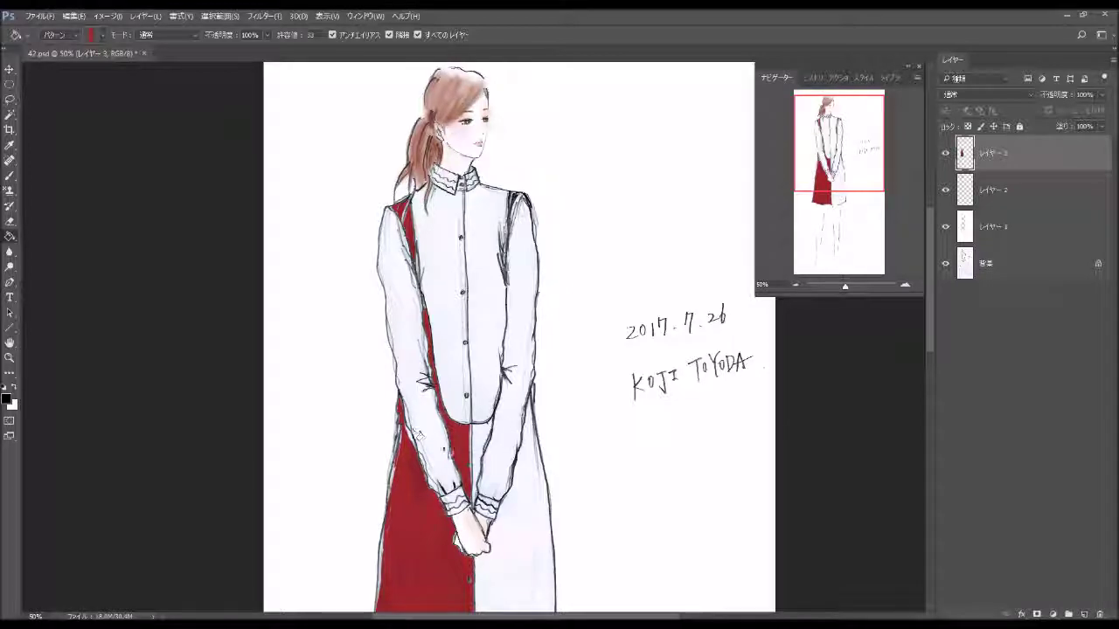
mouse_move(819, 158)
left_mouse_down()
mouse_move(819, 182)
mouse_move(817, 169)
left_mouse_up()
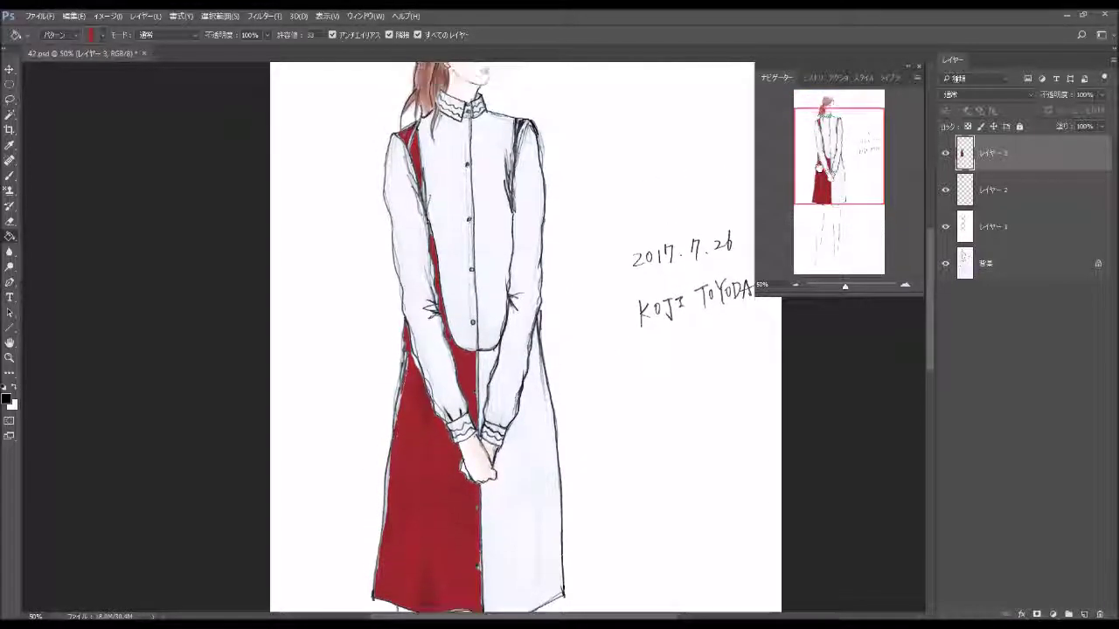
Add an Inner Shadow to Layer 3 with 59 px size and 23% choke.
double_click(1051, 156)
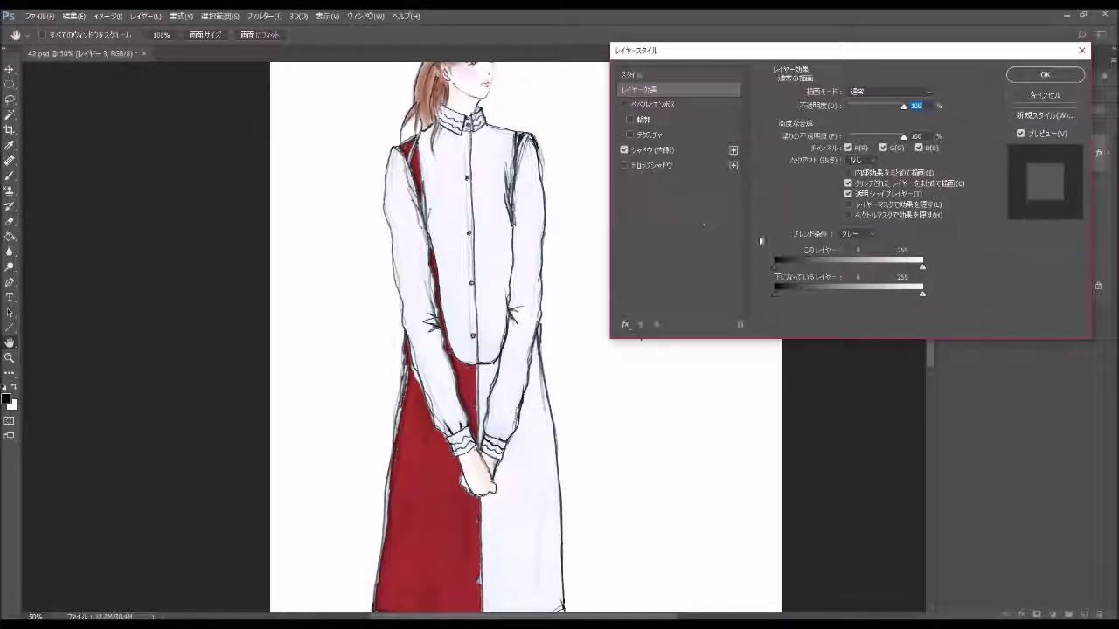
left_click(651, 149)
left_click_drag(851, 172, 846, 151)
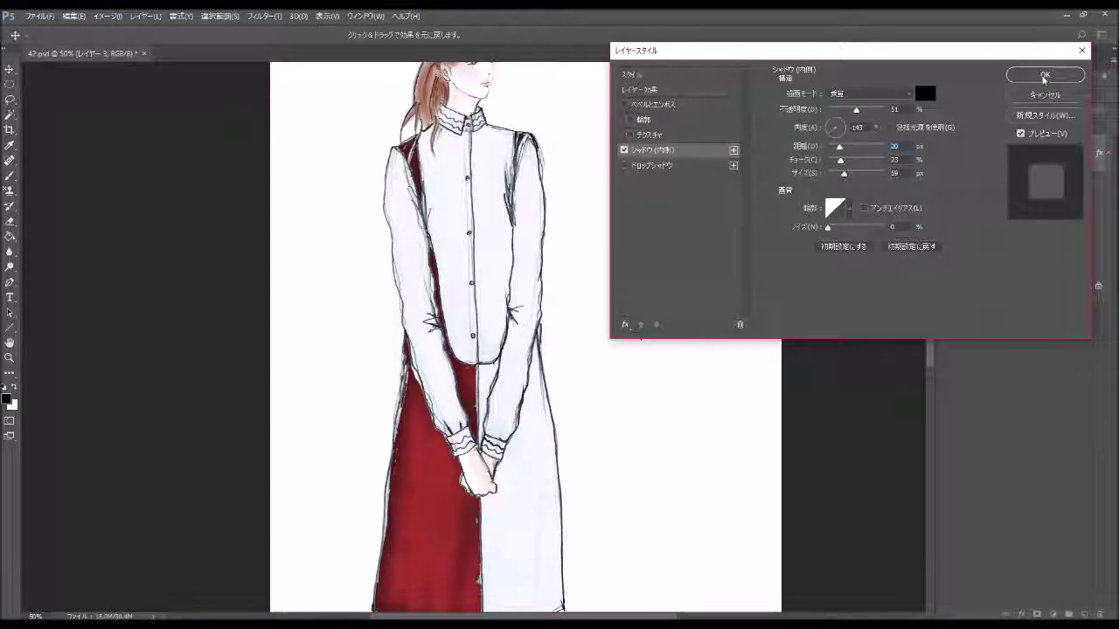
left_click(1044, 74)
left_click_drag(808, 179, 808, 186)
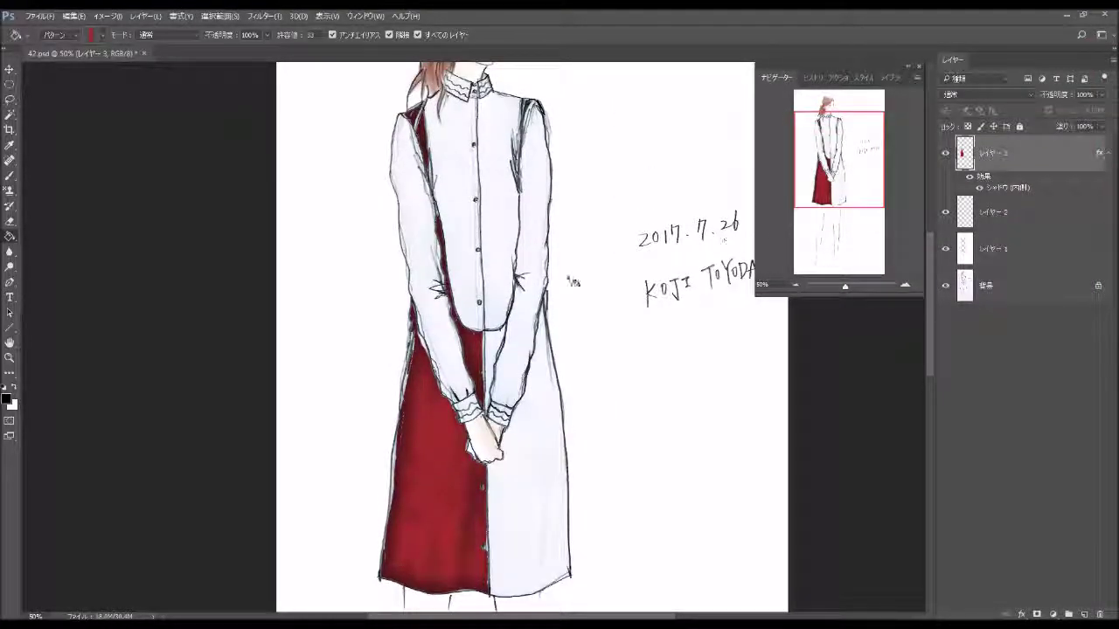
On a new layer, fill the right half of the skirt and the gap beside the right arm red.
left_click(1084, 614)
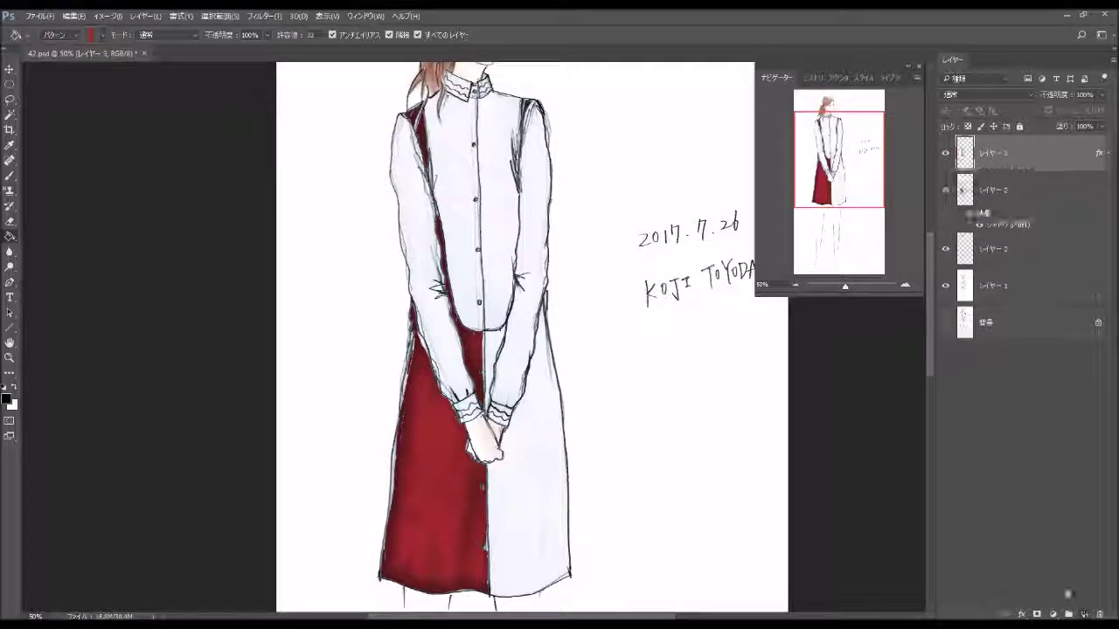
left_click(546, 505)
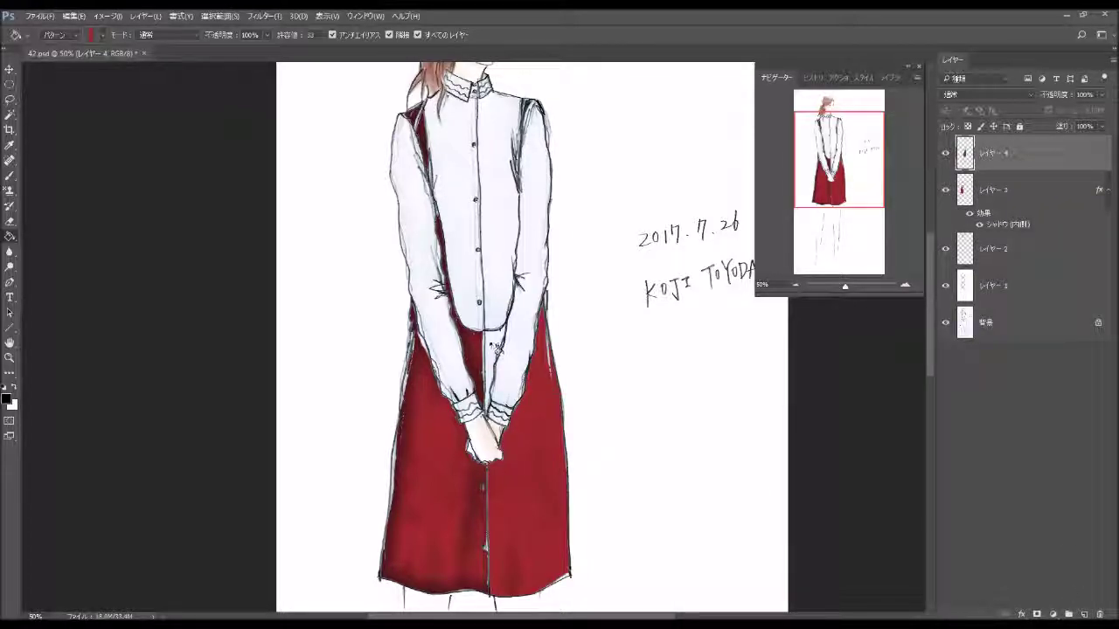
left_click(502, 359)
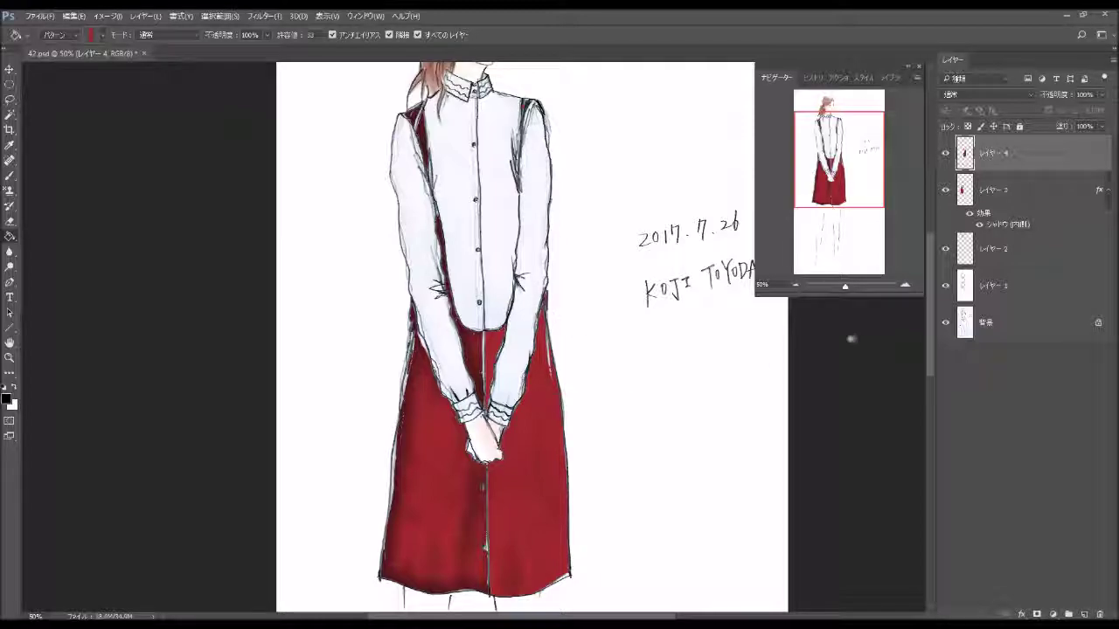
double_click(1038, 161)
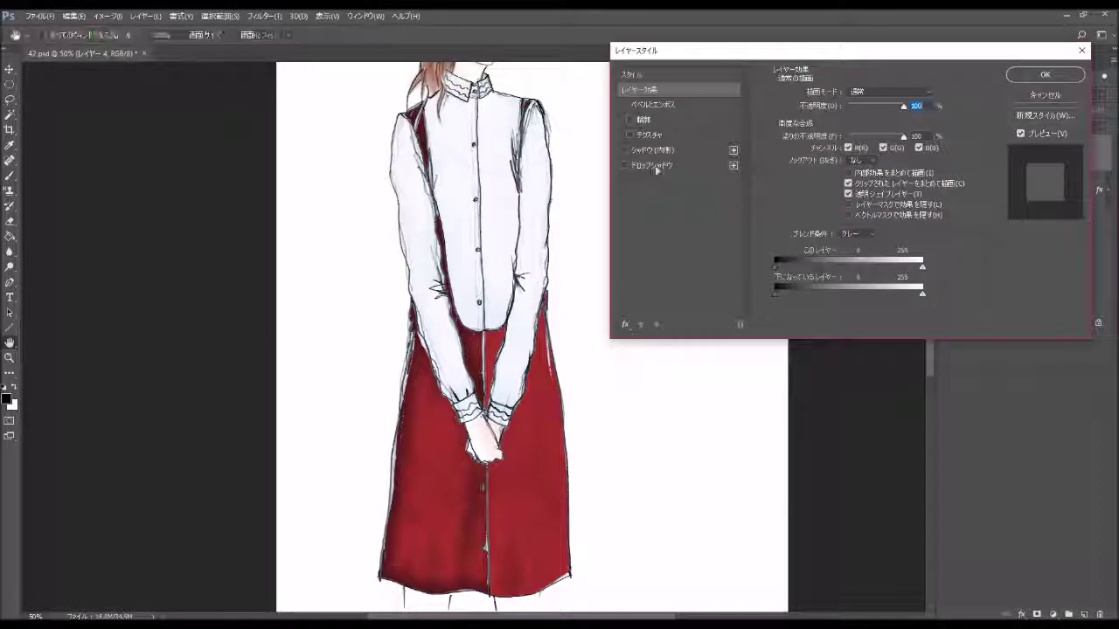
left_click(1044, 75)
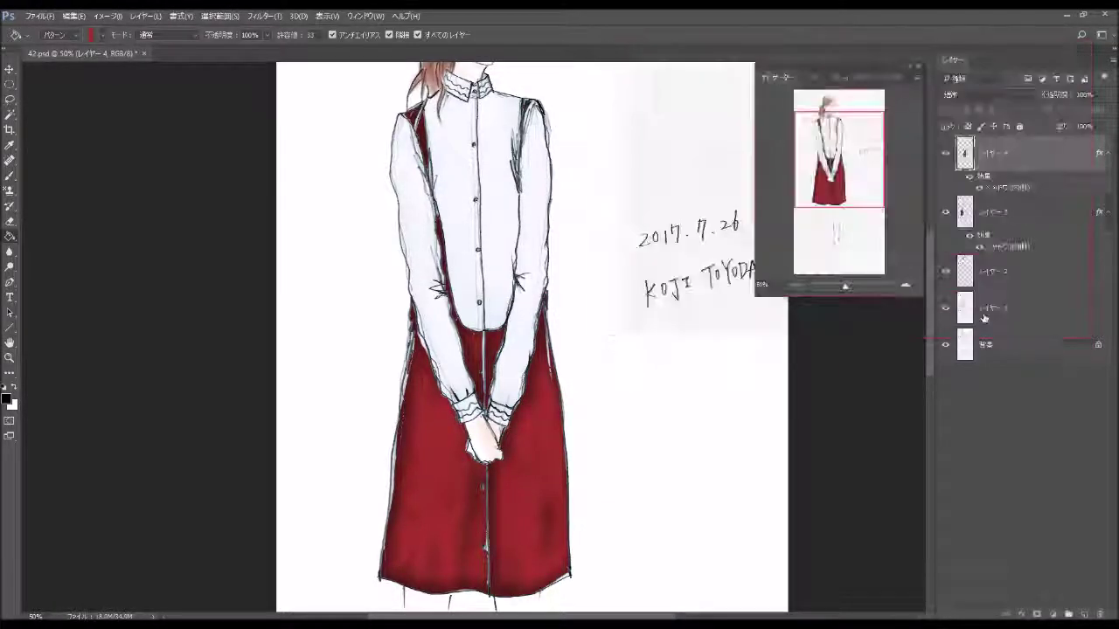
On another new layer, fill the left sleeve, its light strips and the cuff gap red.
left_click(1085, 607)
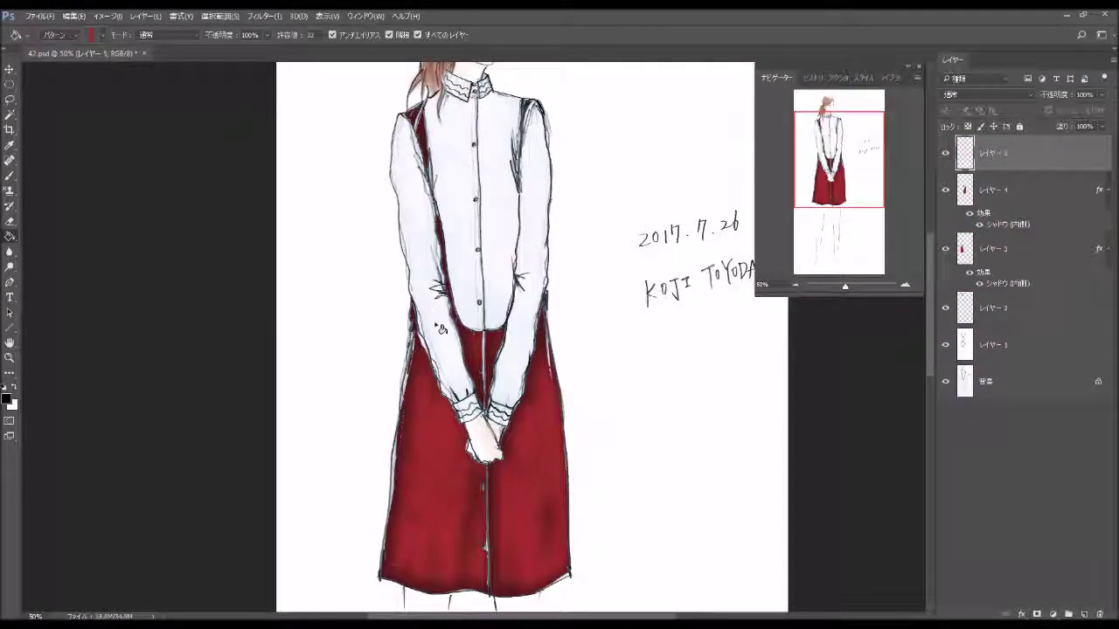
left_click(470, 375)
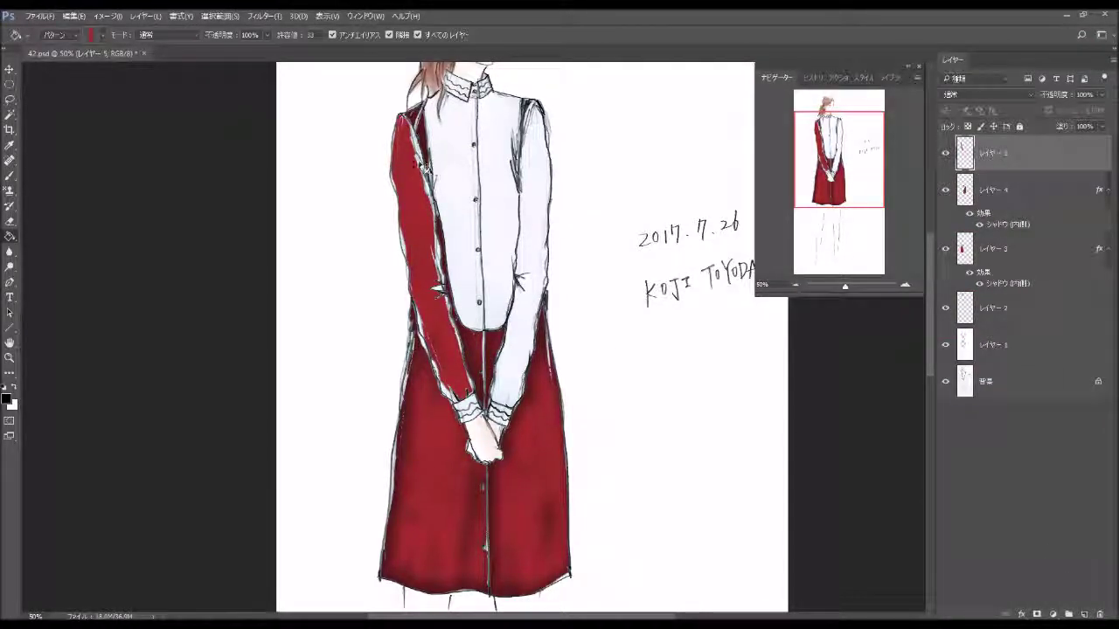
left_click(431, 175)
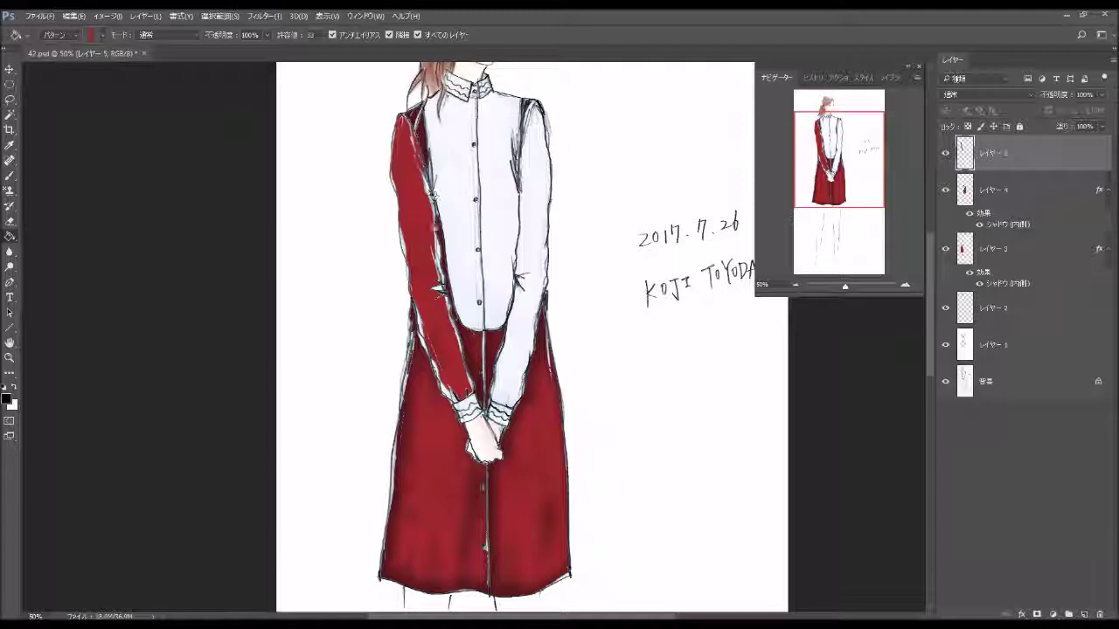
left_click(411, 260)
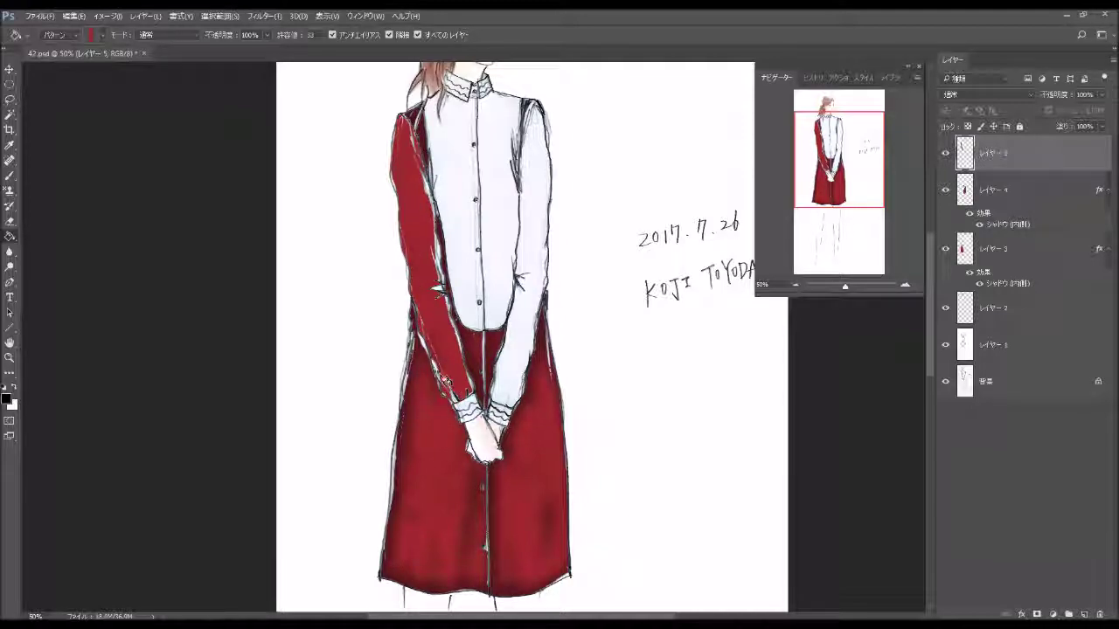
left_click(444, 381)
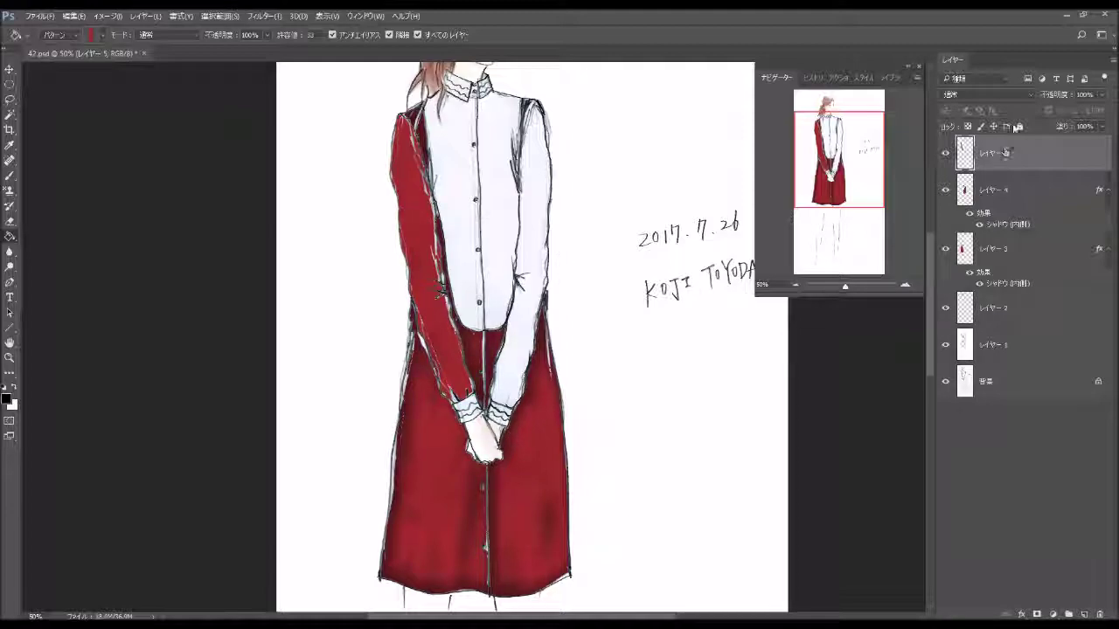
Give Layer 5 an Inner Shadow of 8 px distance, 10% choke and 27 px size.
double_click(999, 183)
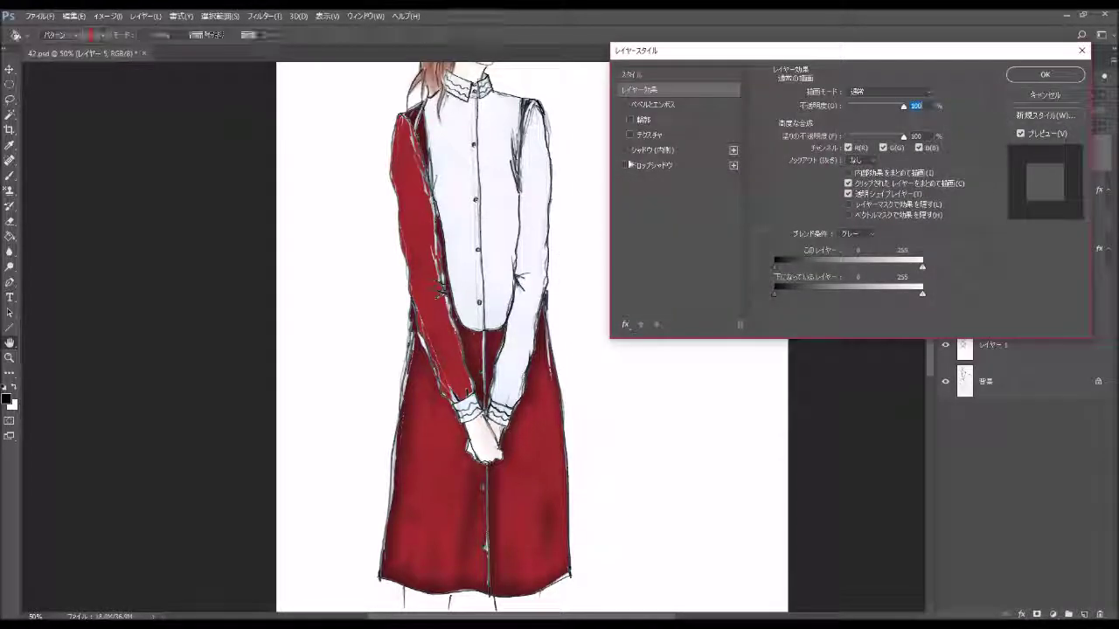
left_click(707, 150)
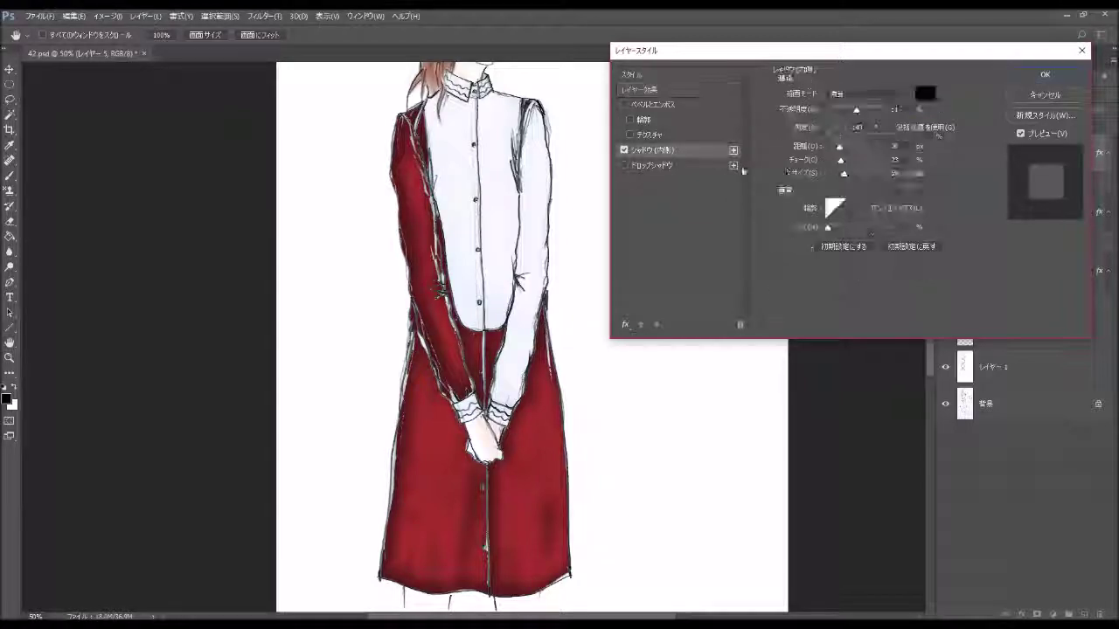
left_click_drag(840, 178, 848, 178)
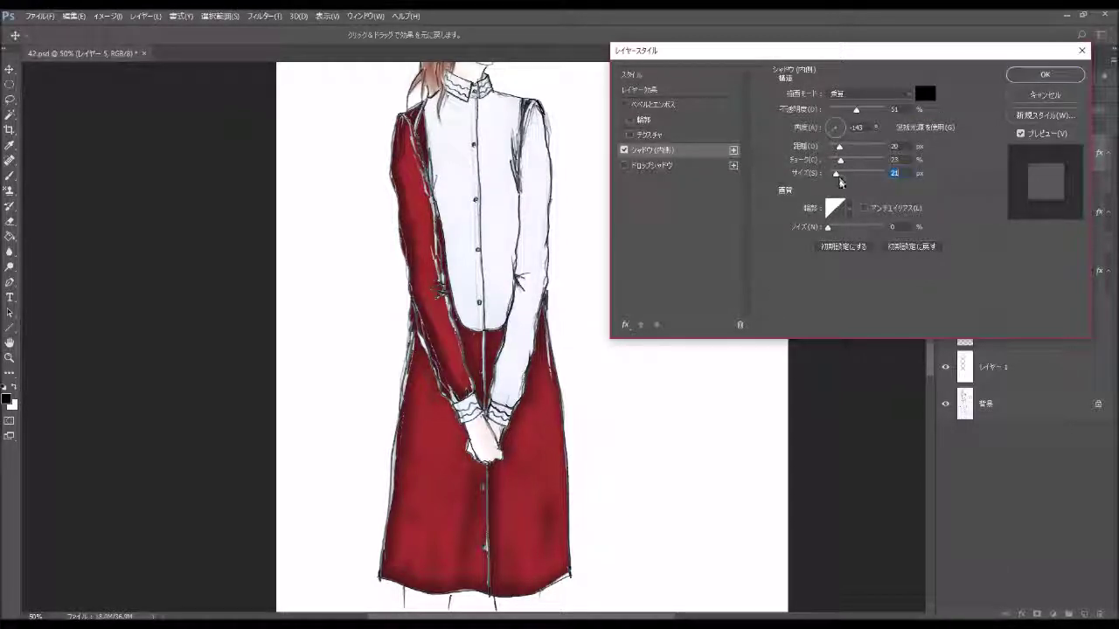
left_click(847, 174)
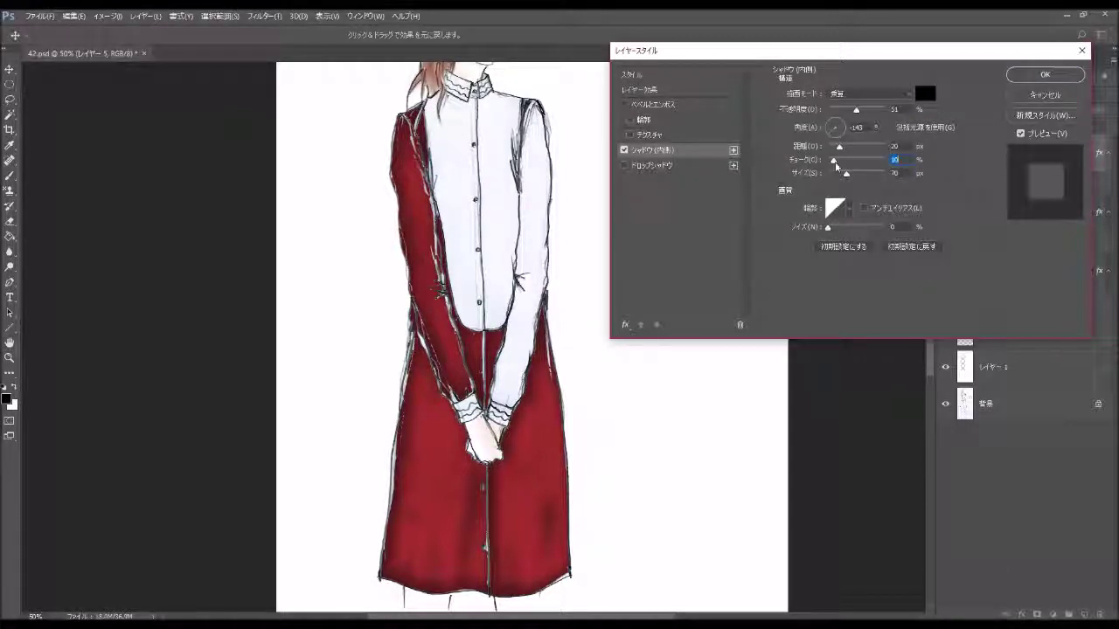
mouse_move(840, 160)
left_mouse_down()
mouse_move(832, 147)
mouse_move(838, 175)
left_mouse_up()
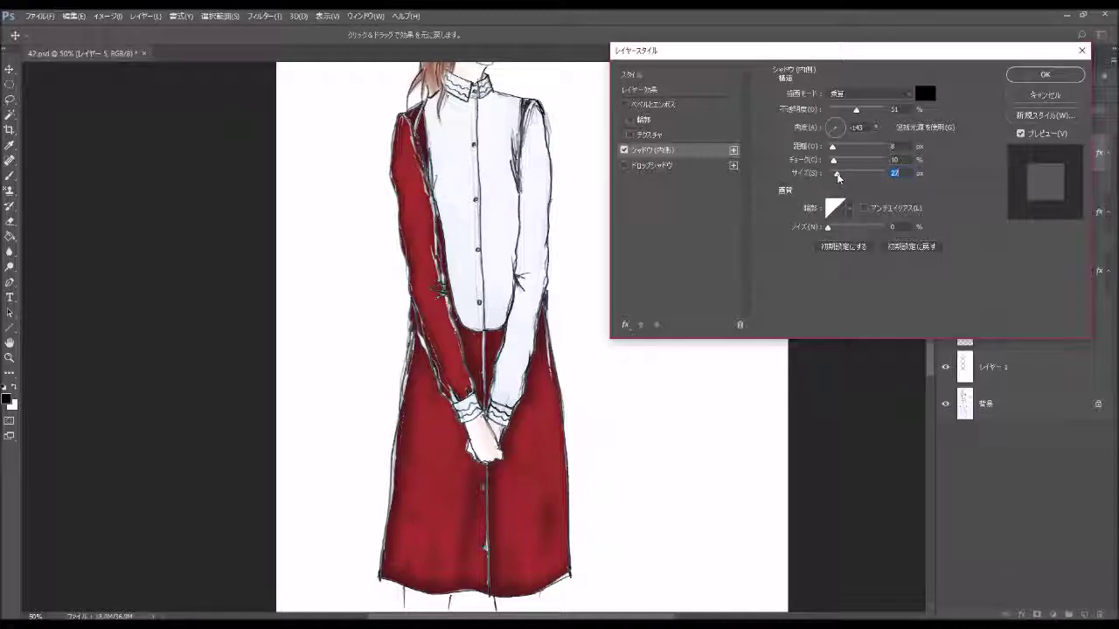
left_click(1024, 80)
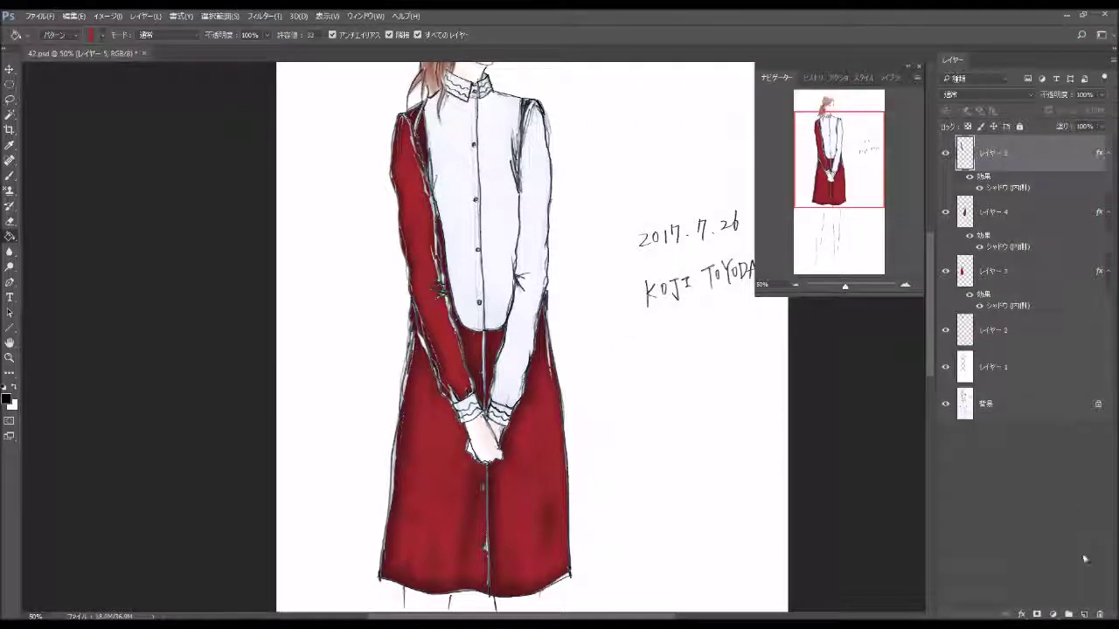
Fill the right sleeve and shoulder patch red, add a 16 px-distance Inner Shadow, then a new layer.
left_click(517, 386)
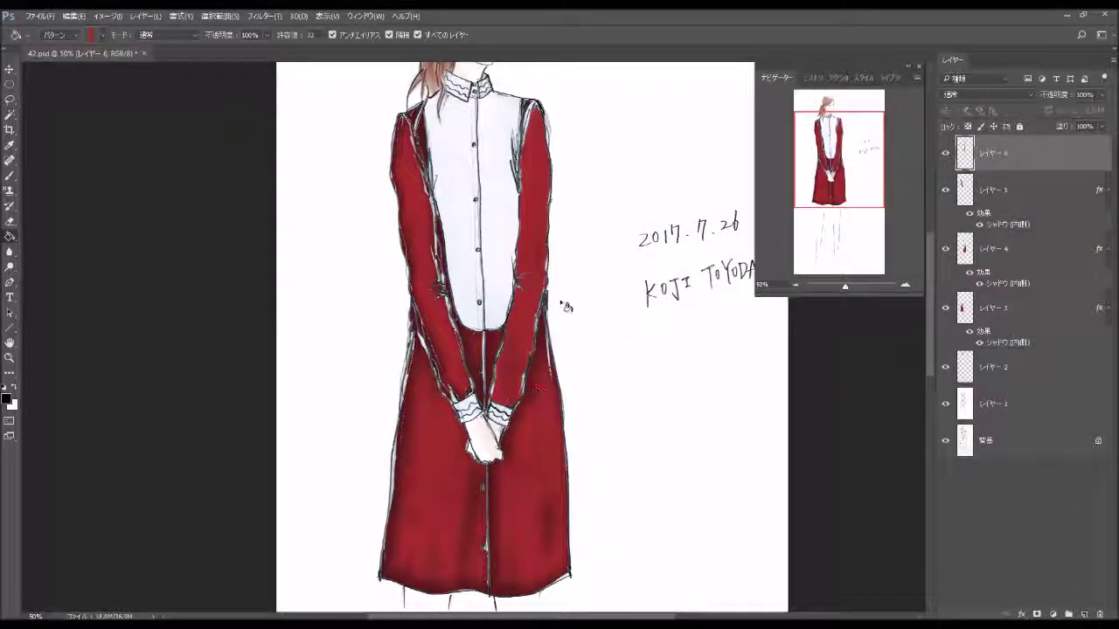
left_click(535, 112)
double_click(1034, 158)
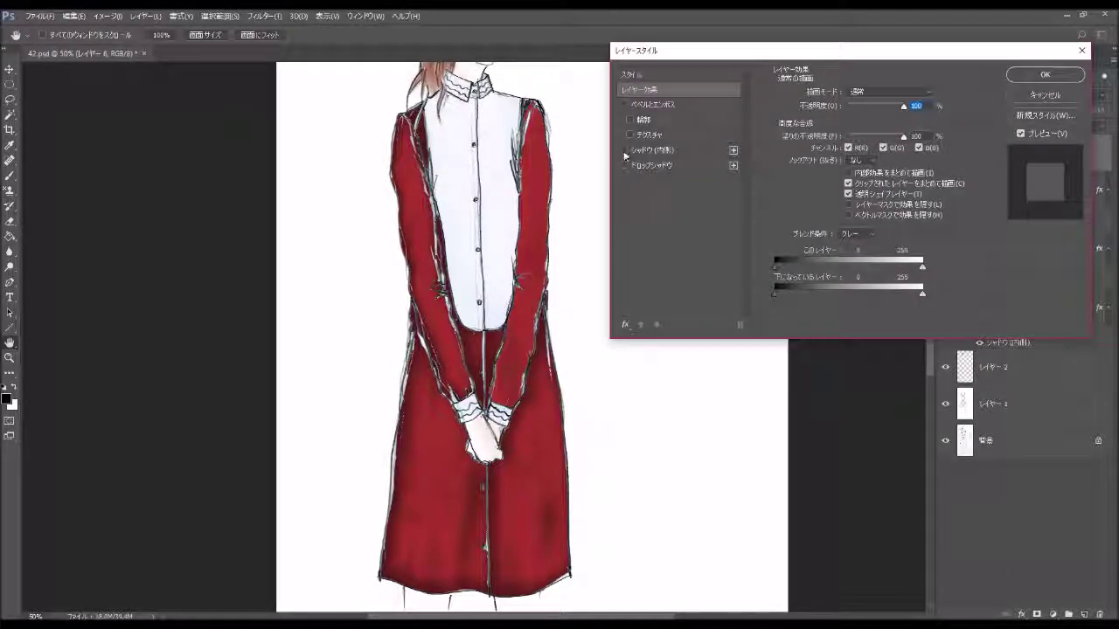
left_click(638, 150)
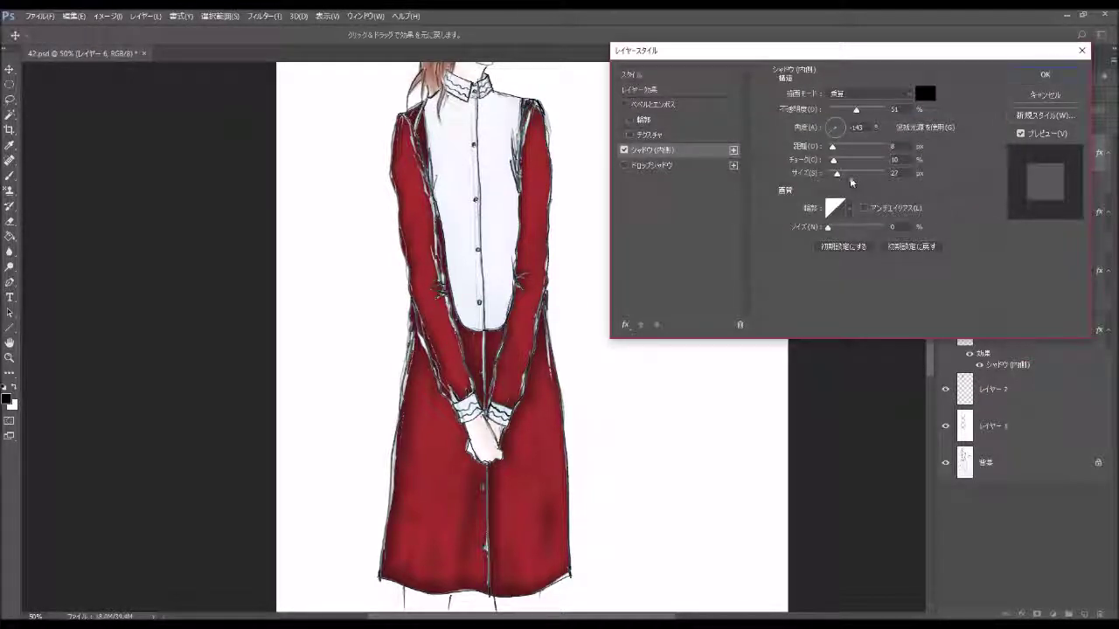
left_click_drag(832, 147, 837, 148)
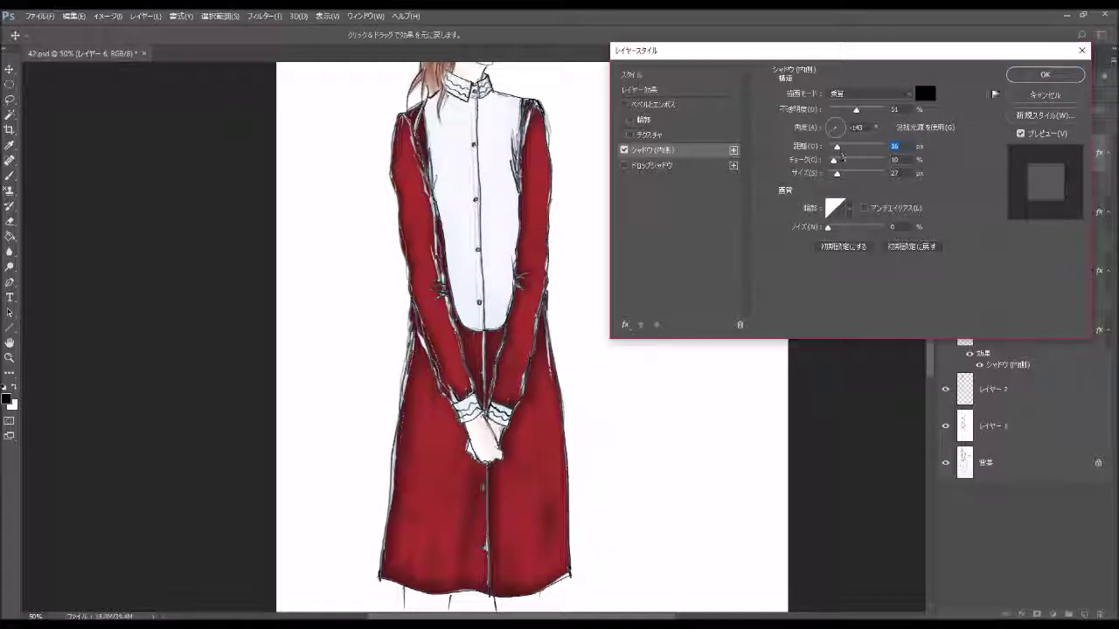
left_click(1045, 74)
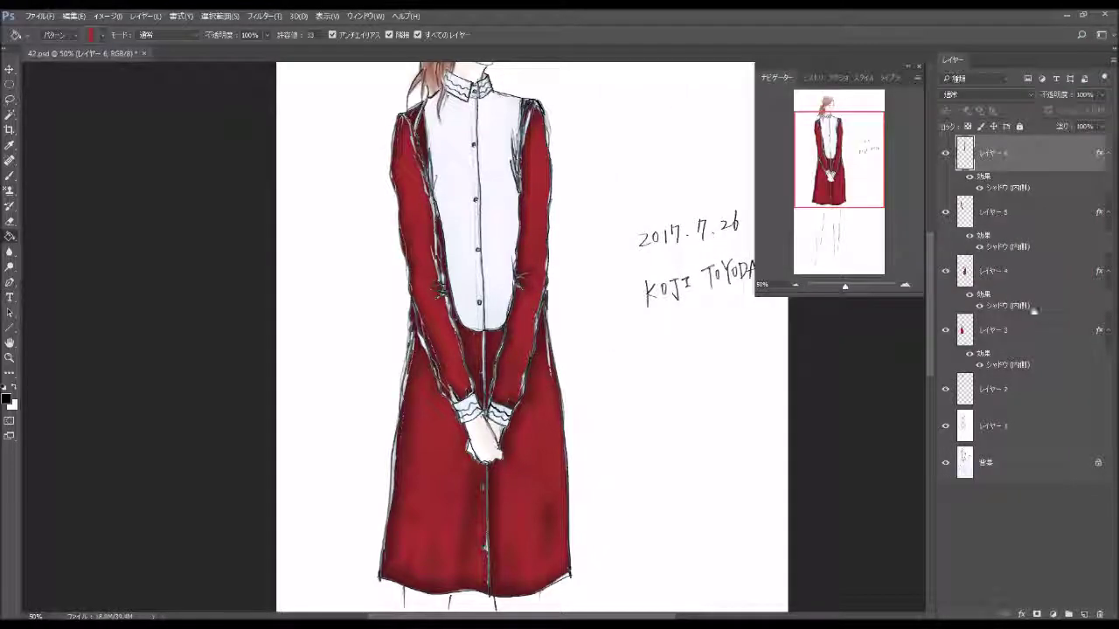
left_click(1084, 614)
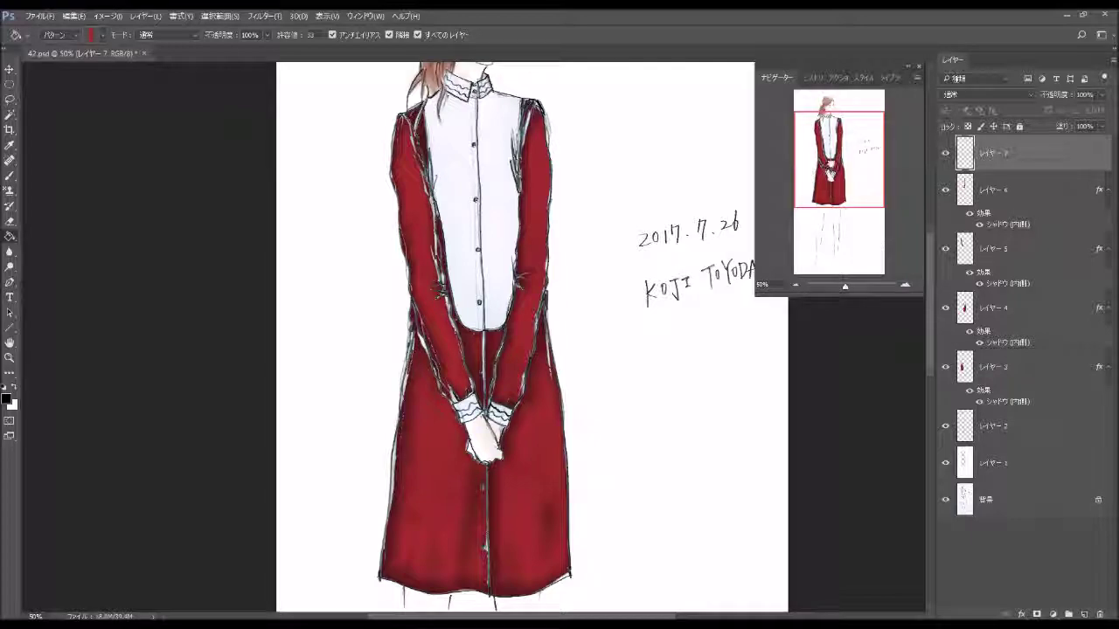
Fill the collar band and both cuff stripes red, leaving thin white gaps between them.
left_click_drag(483, 106, 497, 158)
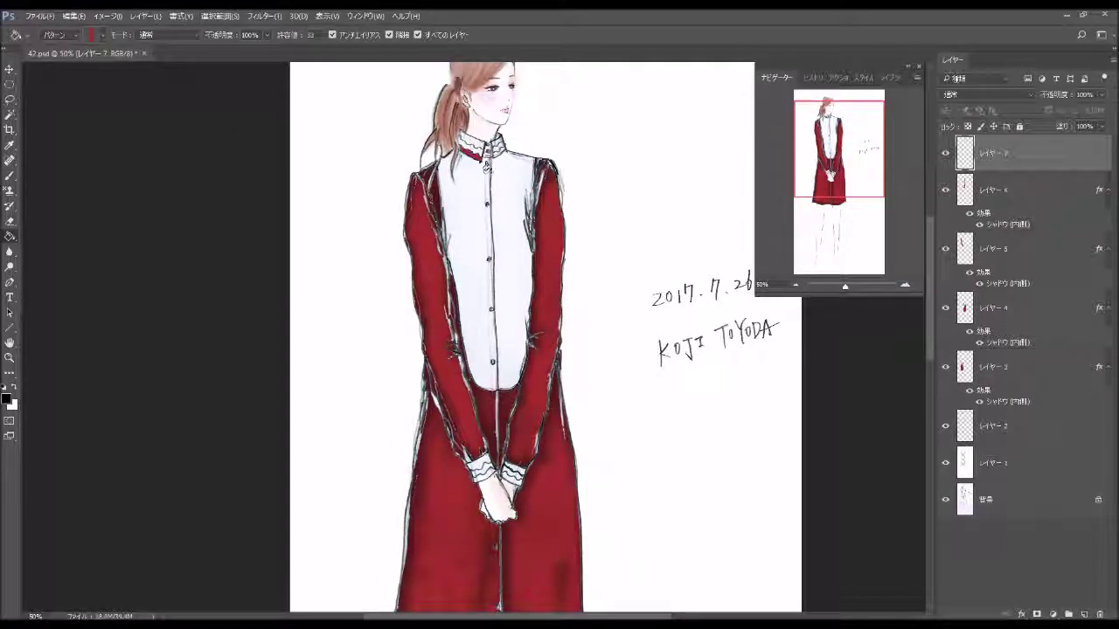
left_click(472, 143)
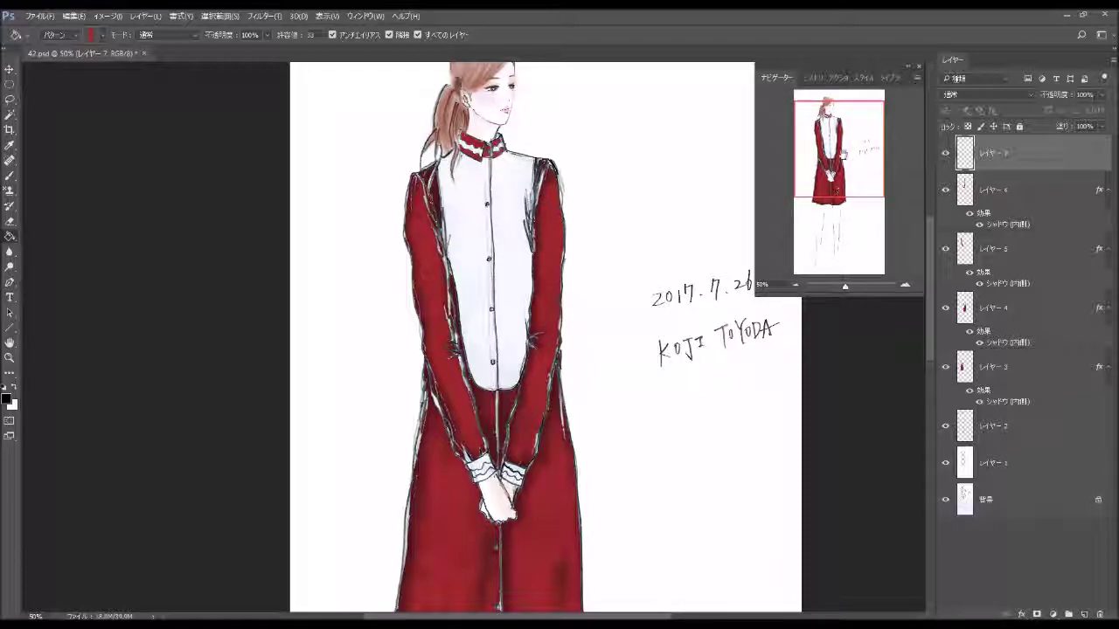
left_click_drag(845, 156, 845, 167)
left_click(470, 408)
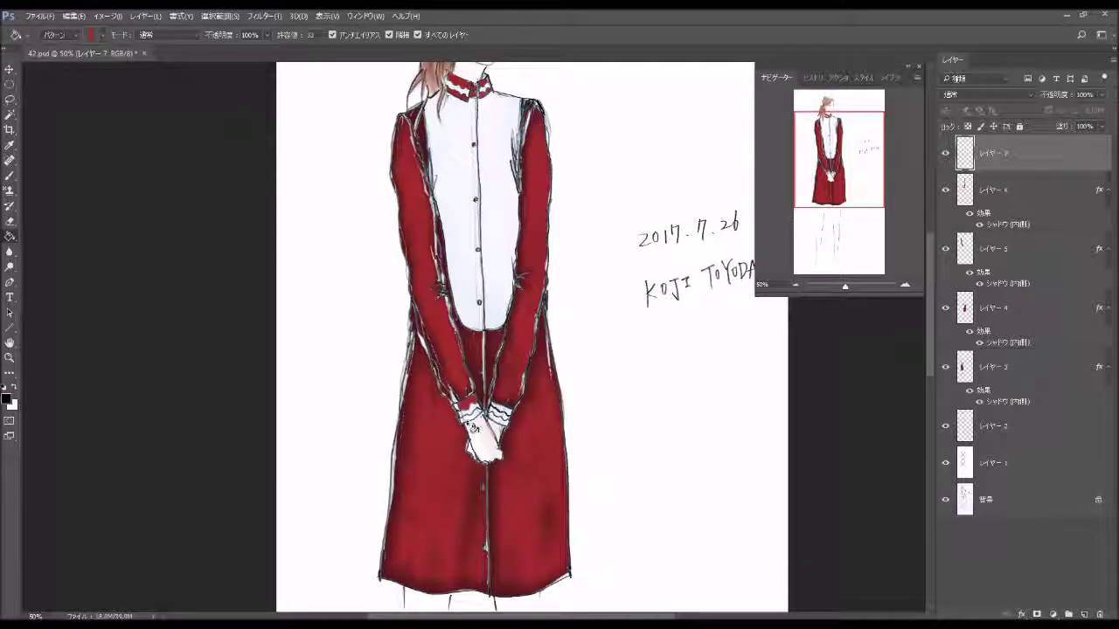
left_click(469, 411)
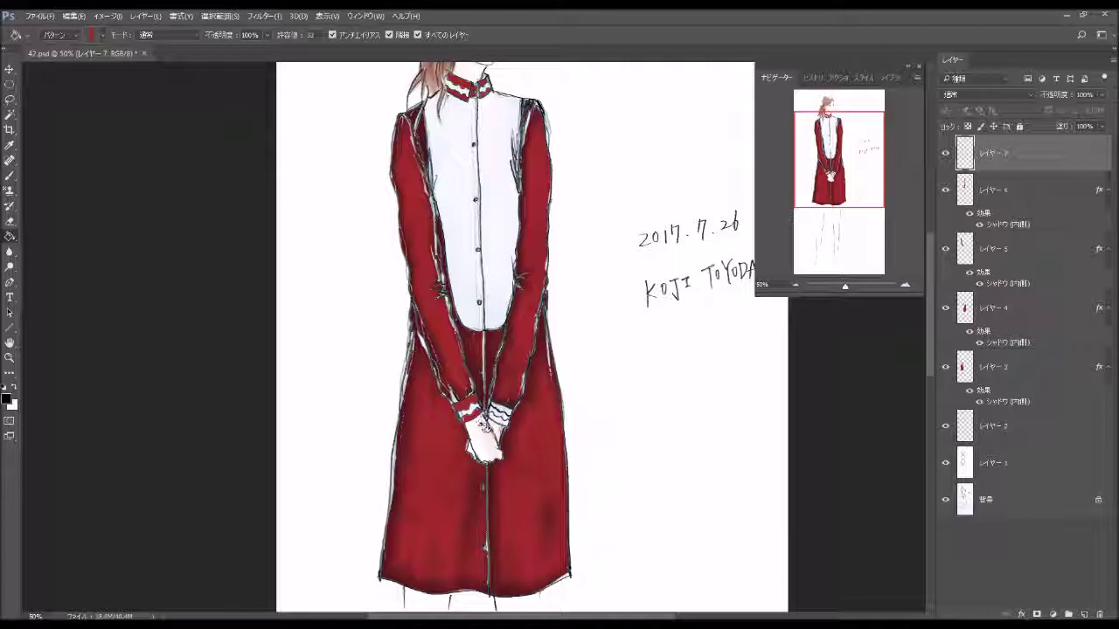
left_click(499, 410)
left_click(505, 412)
Reduce Layer 7's inner shadow distance and size to 8 px with choke 0.
double_click(1037, 168)
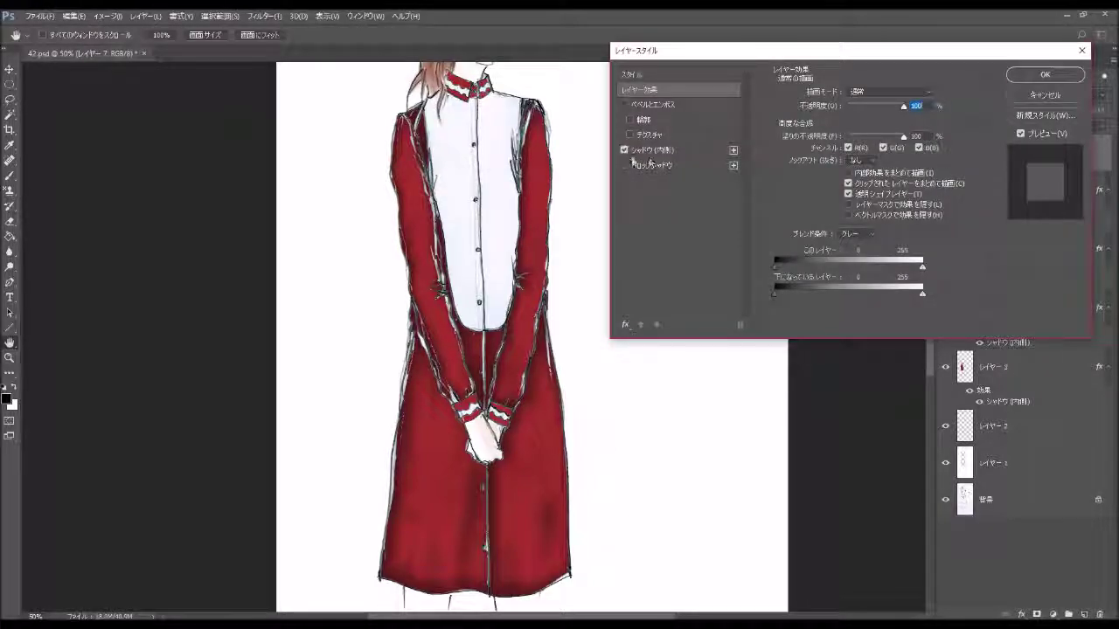
left_click(664, 149)
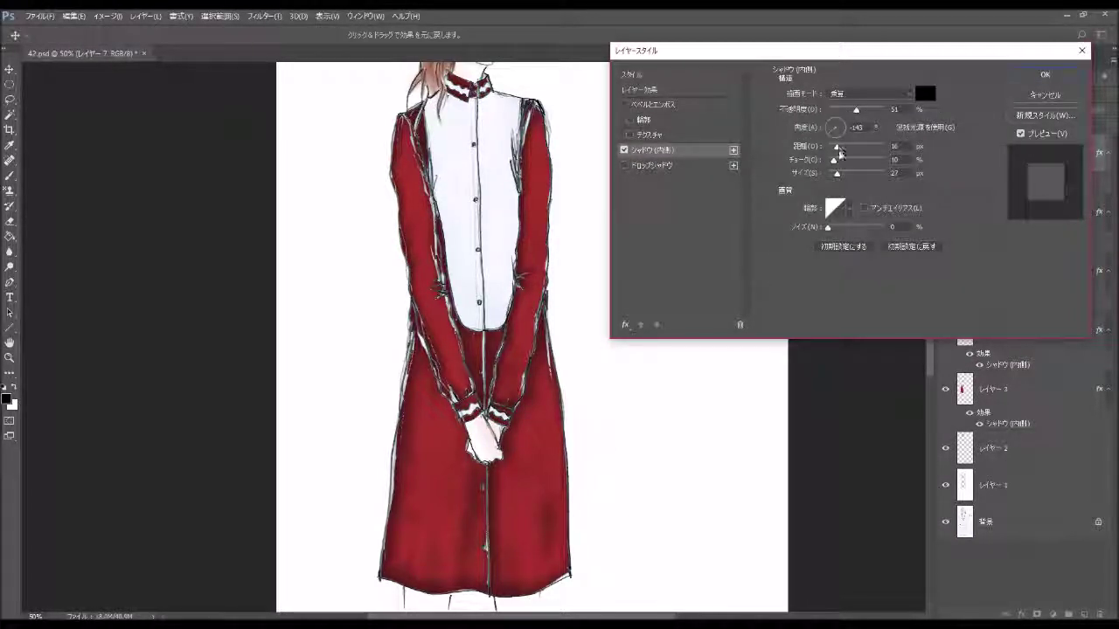
mouse_move(837, 173)
left_mouse_down()
mouse_move(832, 146)
mouse_move(827, 161)
left_mouse_up()
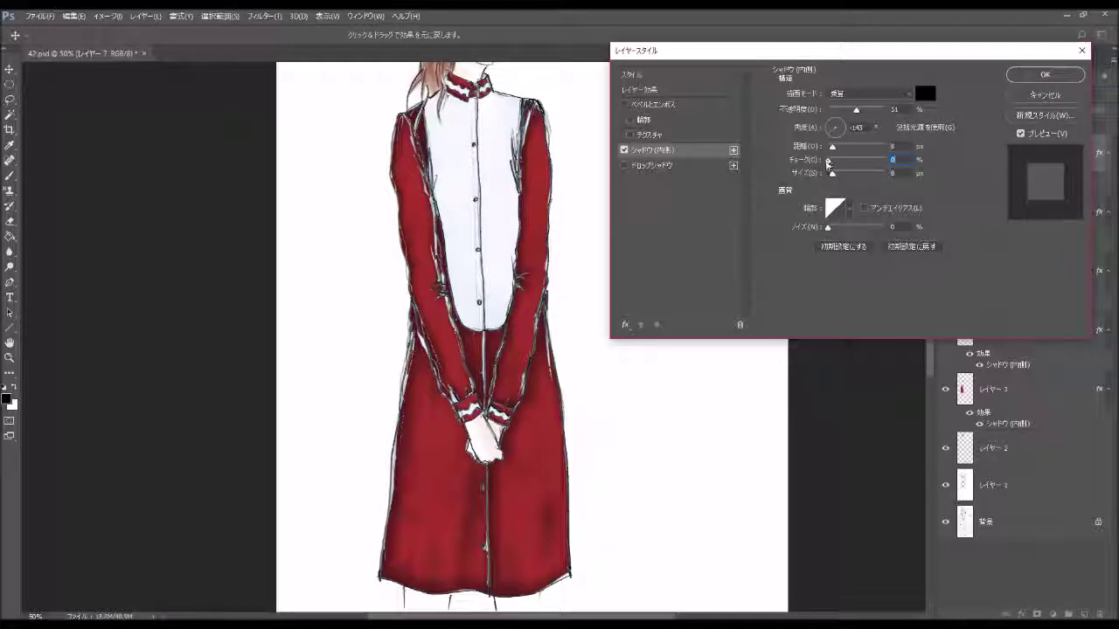
Confirm the inner shadow, add a new layer and select a dark fill pattern.
left_click(1042, 75)
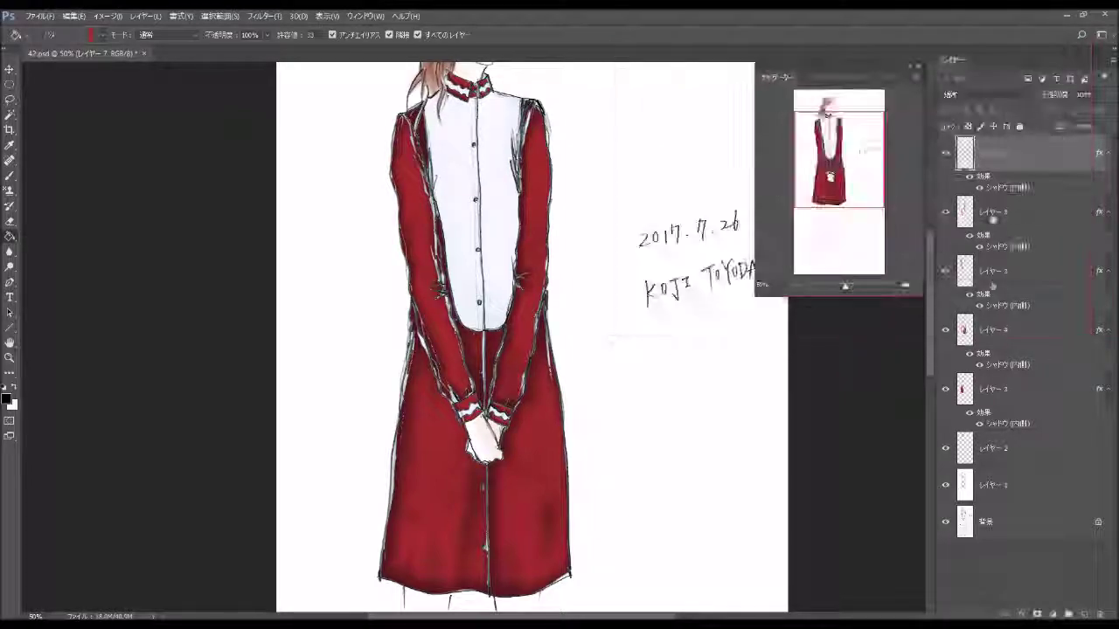
left_click(1084, 614)
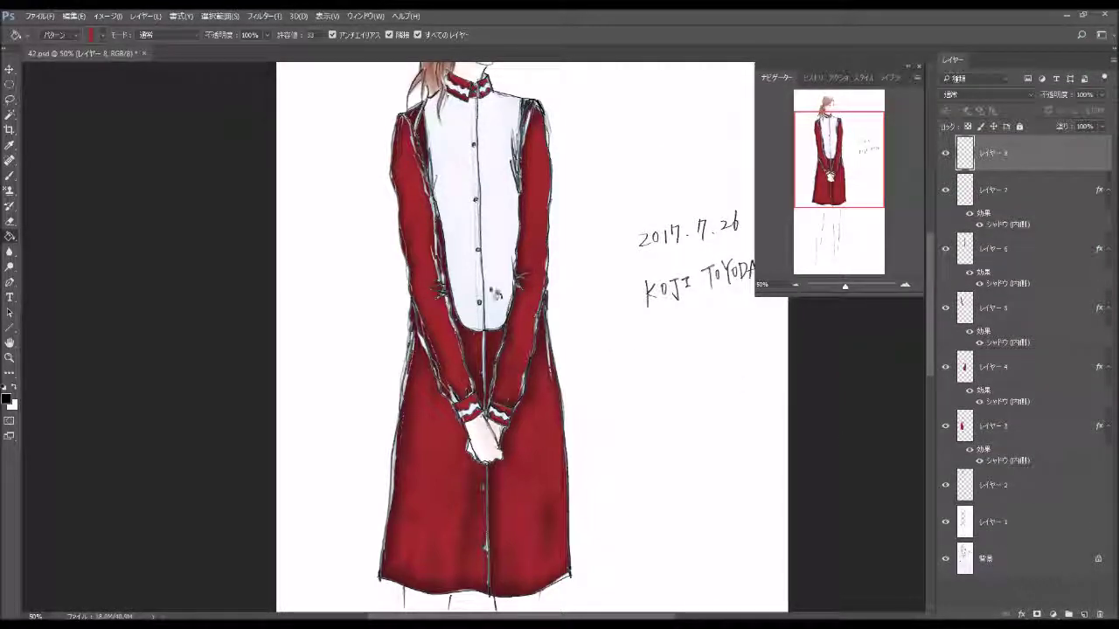
left_click(102, 35)
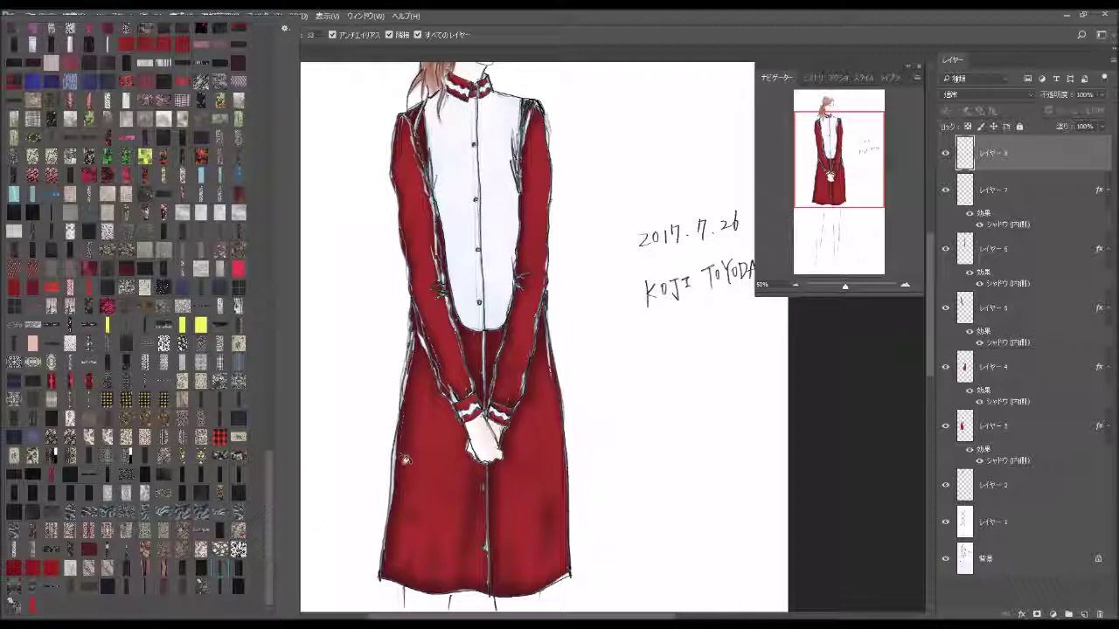
left_click(469, 423)
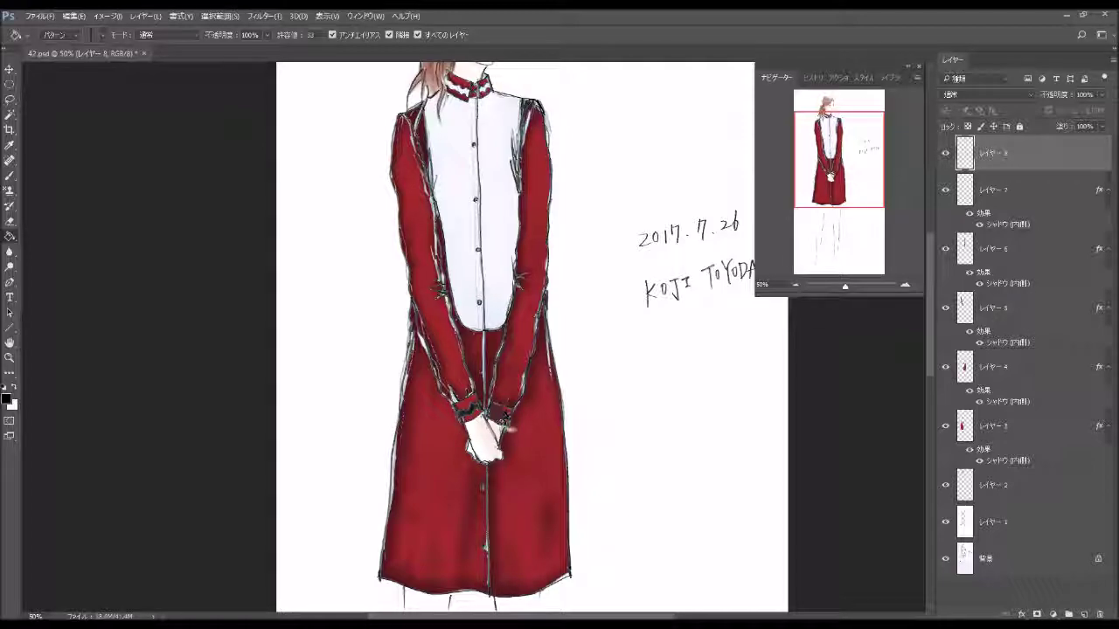
Fill the thin white collar and cuff stripes with the dark pattern.
left_click_drag(825, 181, 773, 166)
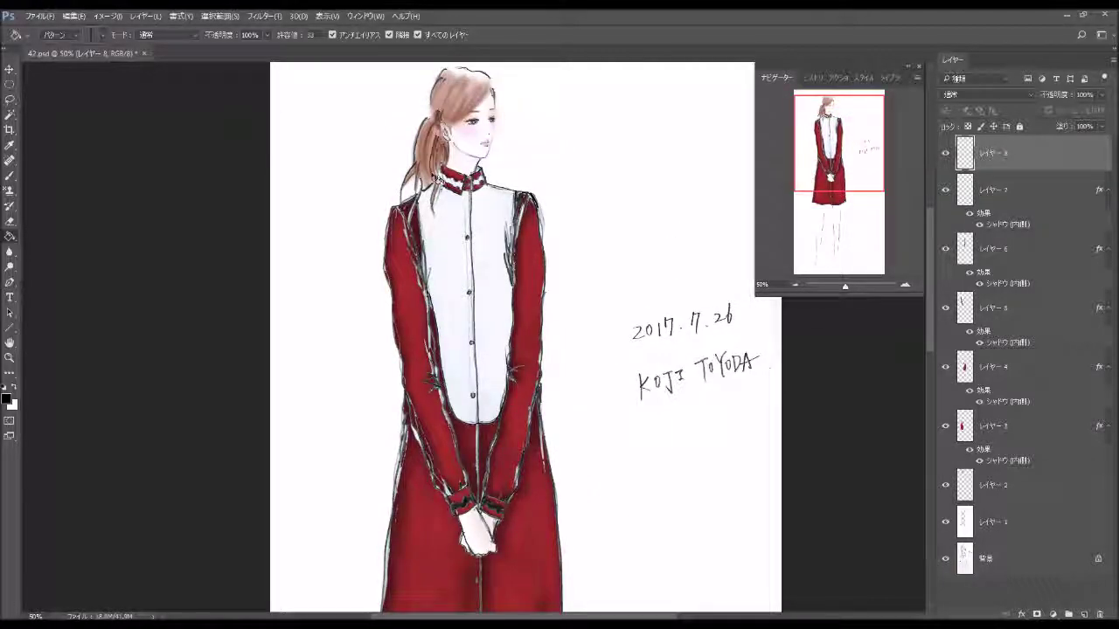
left_click(454, 182)
left_click(481, 187)
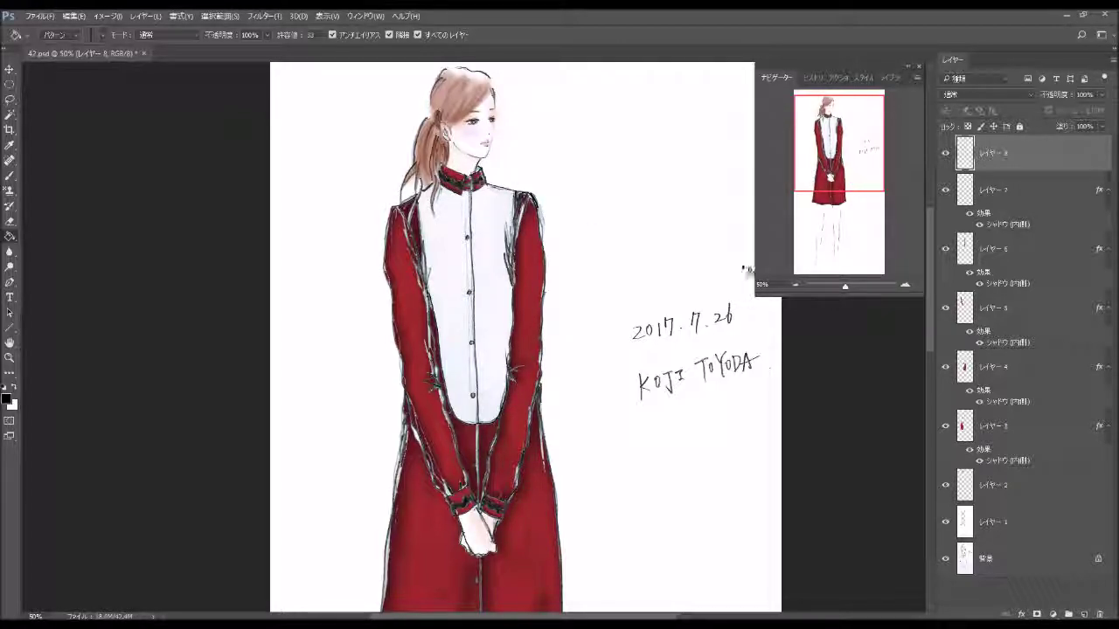
left_click_drag(808, 265, 794, 197)
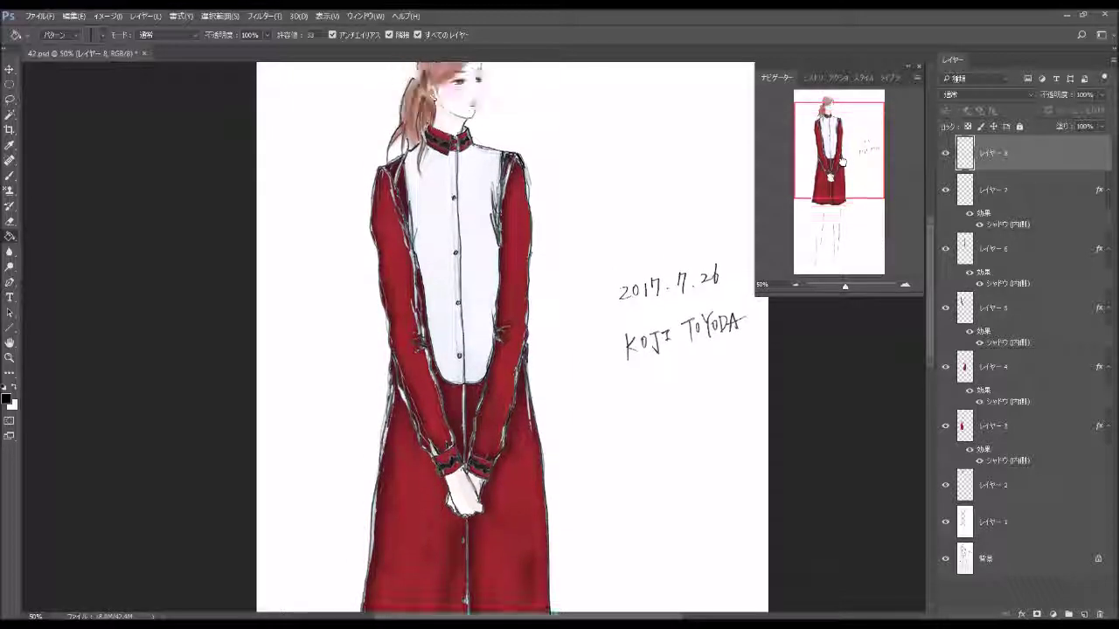
Add a new layer and pick the green floral fill pattern.
left_click(1084, 614)
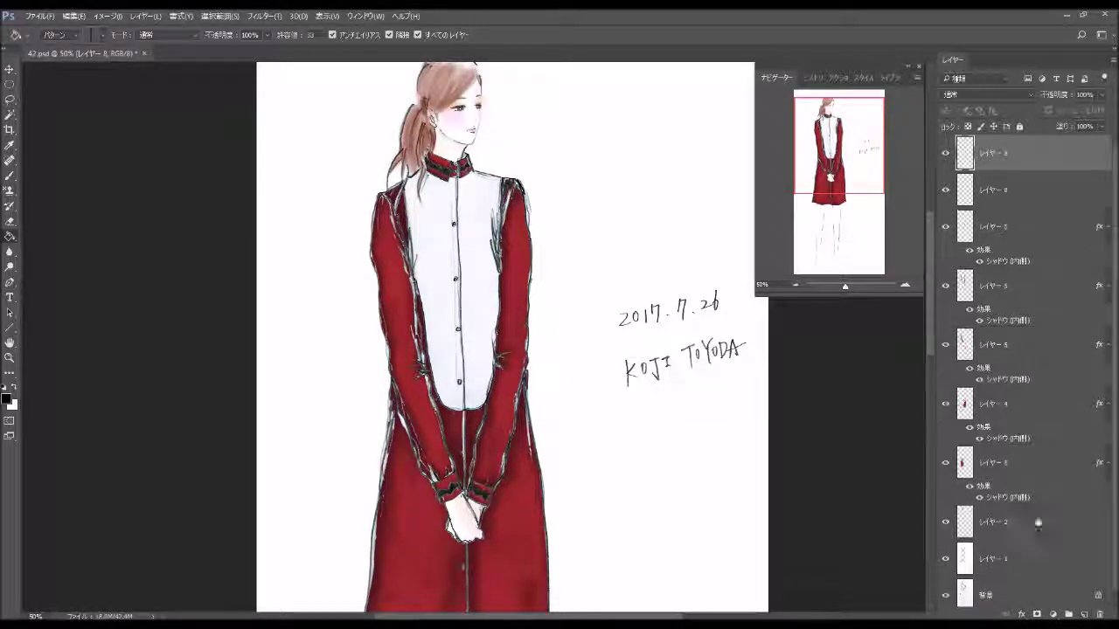
left_click(98, 35)
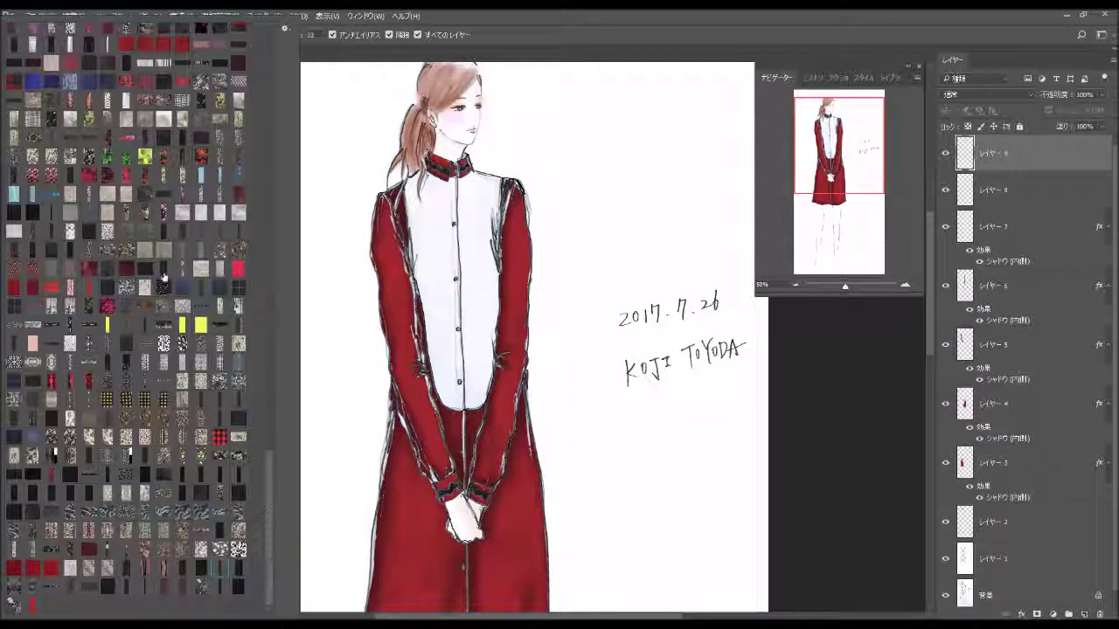
left_click(449, 314)
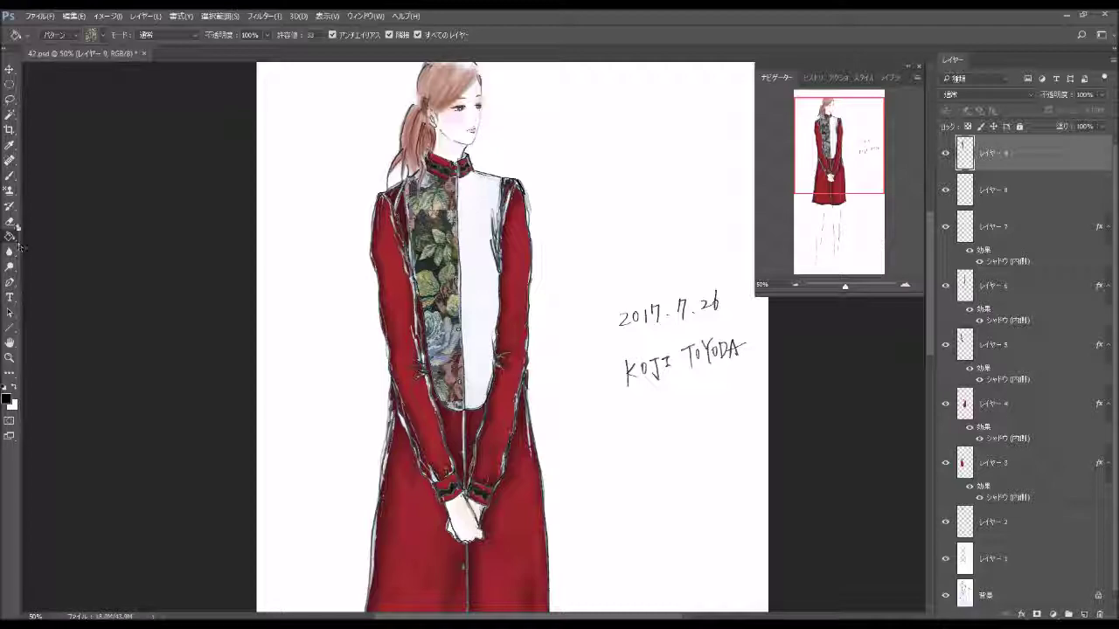
Stamp floral pattern texture over the left bodice up to the neckline with the Pattern Stamp.
left_click(9, 189)
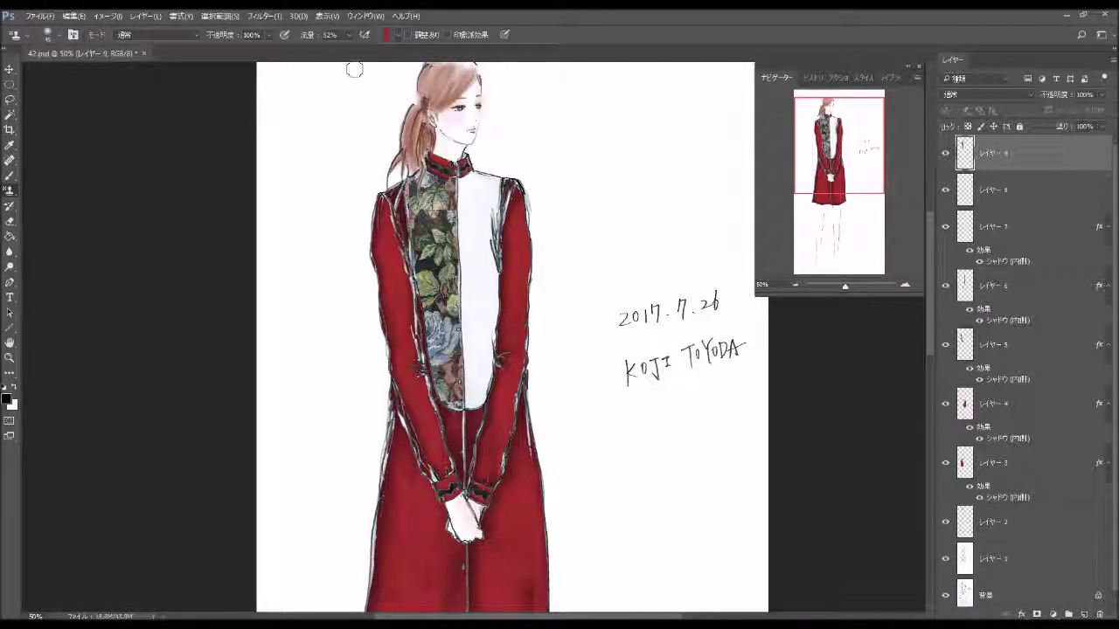
left_click(399, 35)
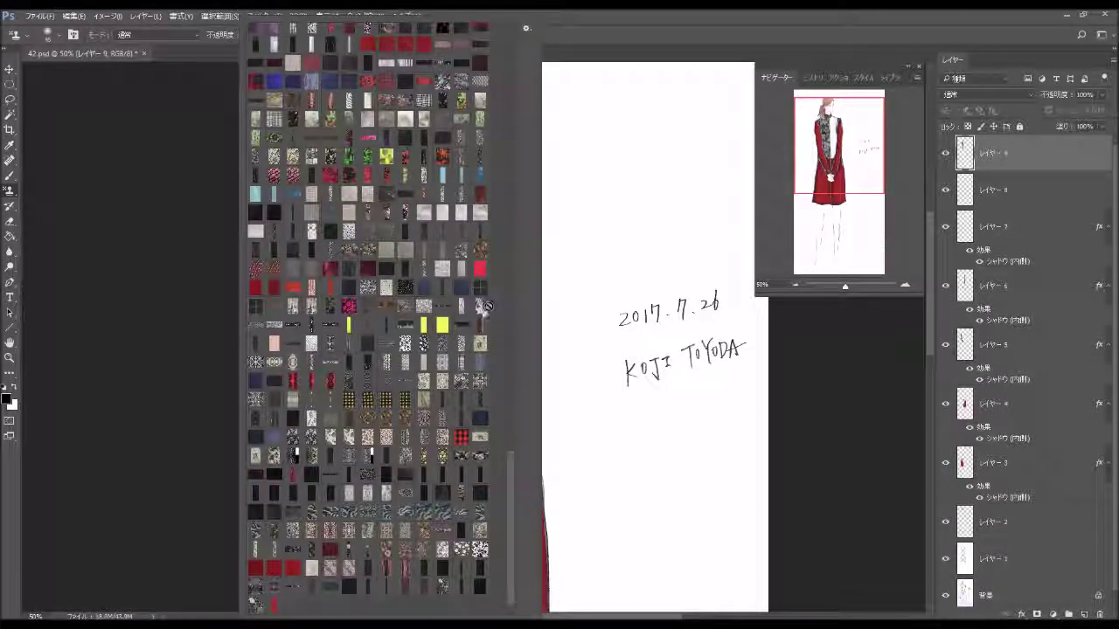
left_click(143, 389)
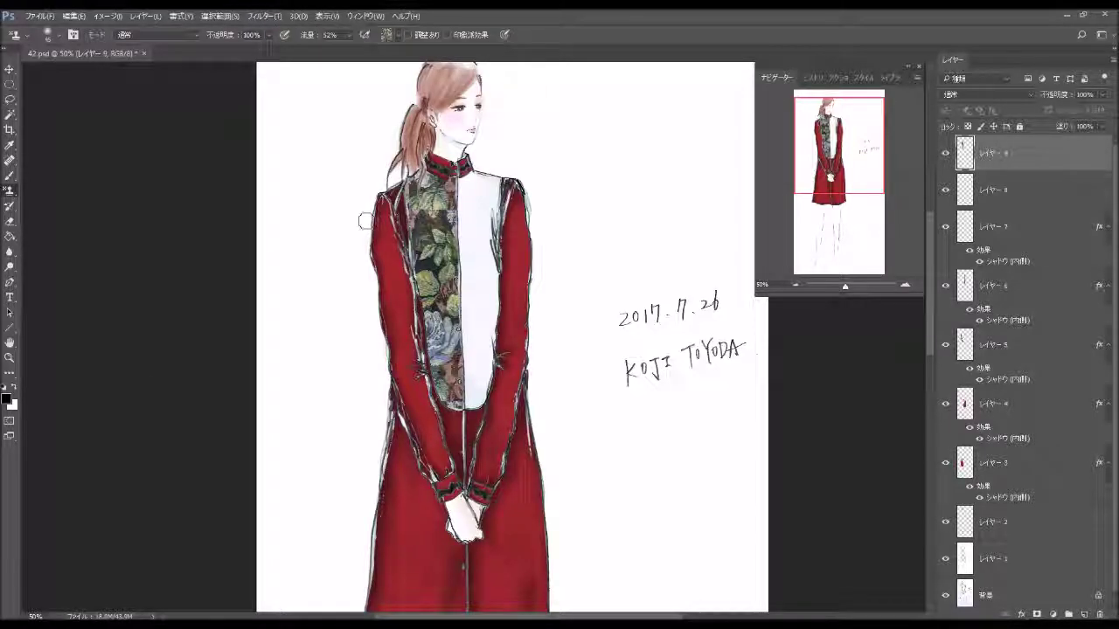
left_click(54, 36)
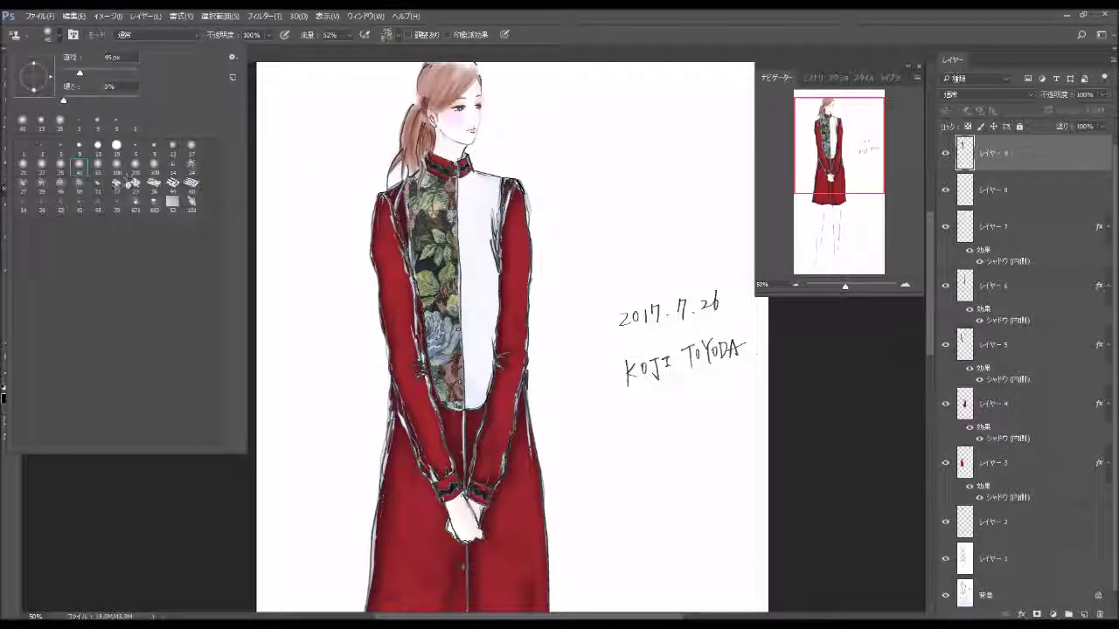
left_click(423, 217)
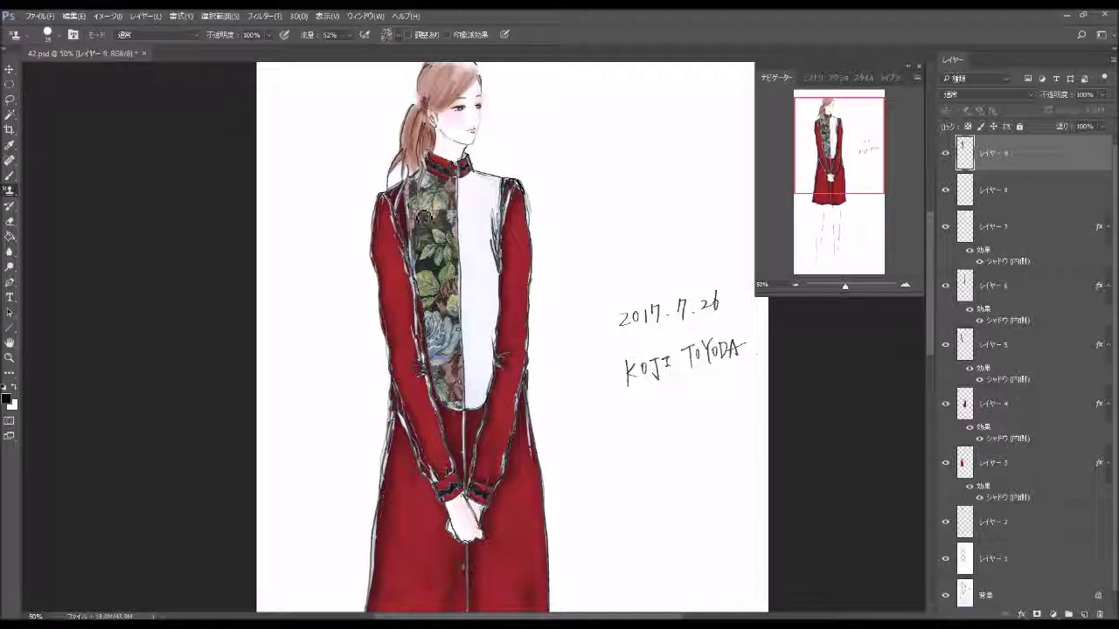
left_click(428, 215)
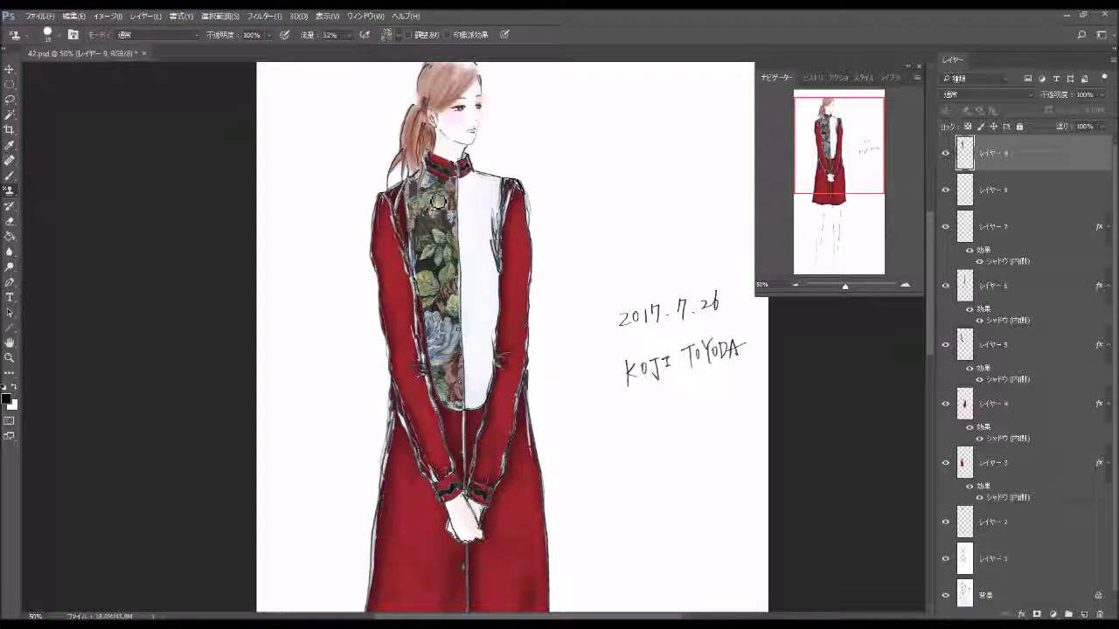
left_click_drag(446, 216, 442, 211)
mouse_move(440, 199)
left_mouse_down()
mouse_move(440, 189)
mouse_move(455, 193)
left_mouse_up()
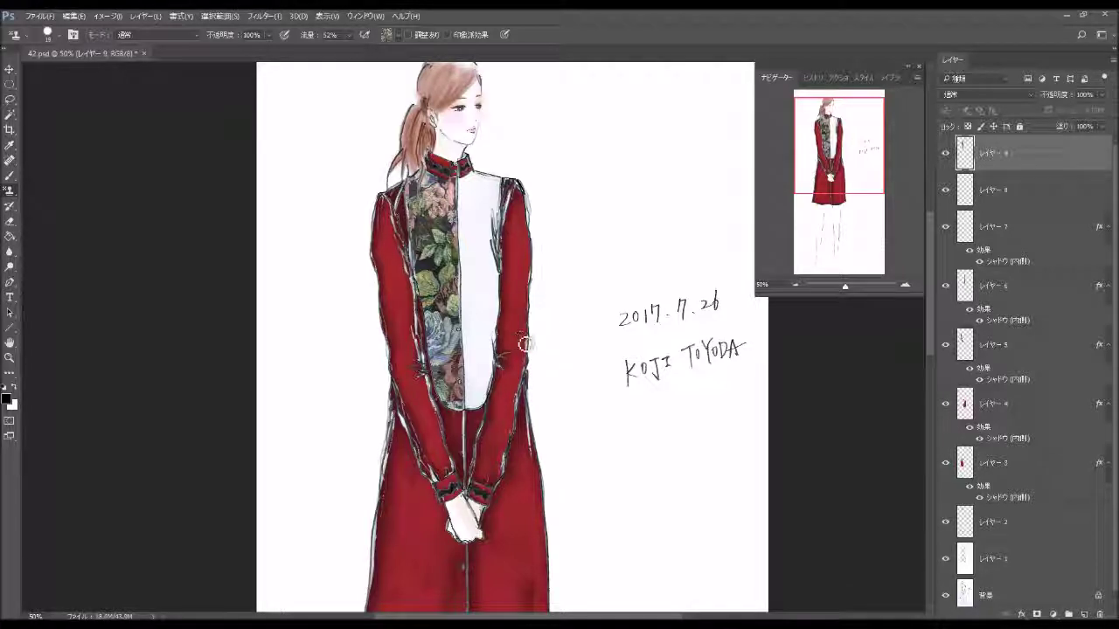
Add Layer 10, give Layer 9 an inner shadow (distance 14, choke 10%, size 43), then select Layer 10.
left_click(1083, 615)
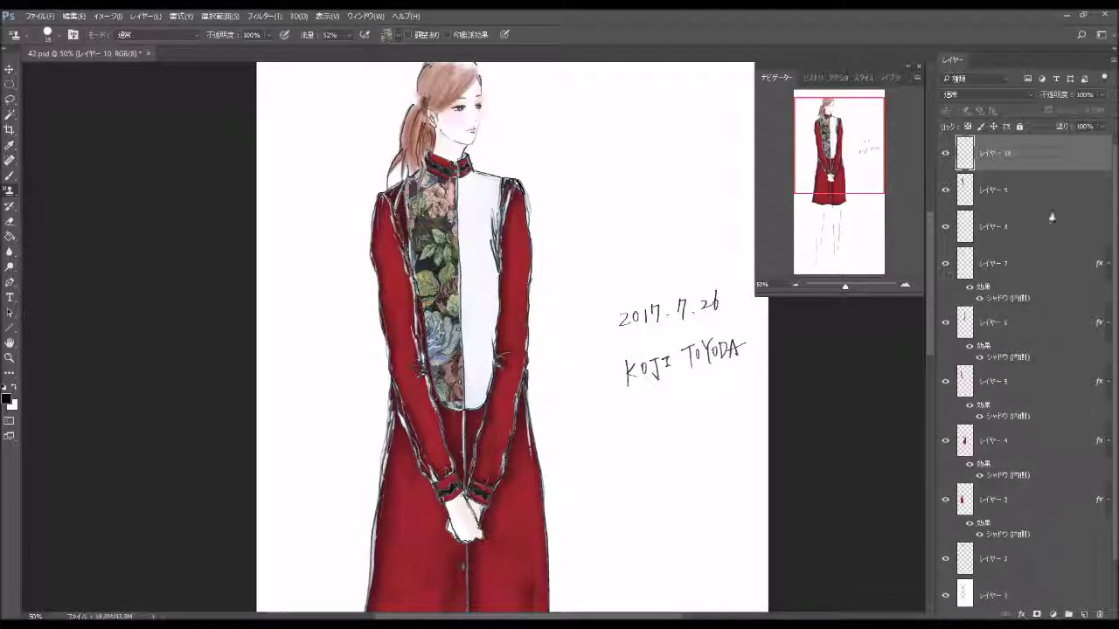
left_click(1046, 192)
double_click(1075, 190)
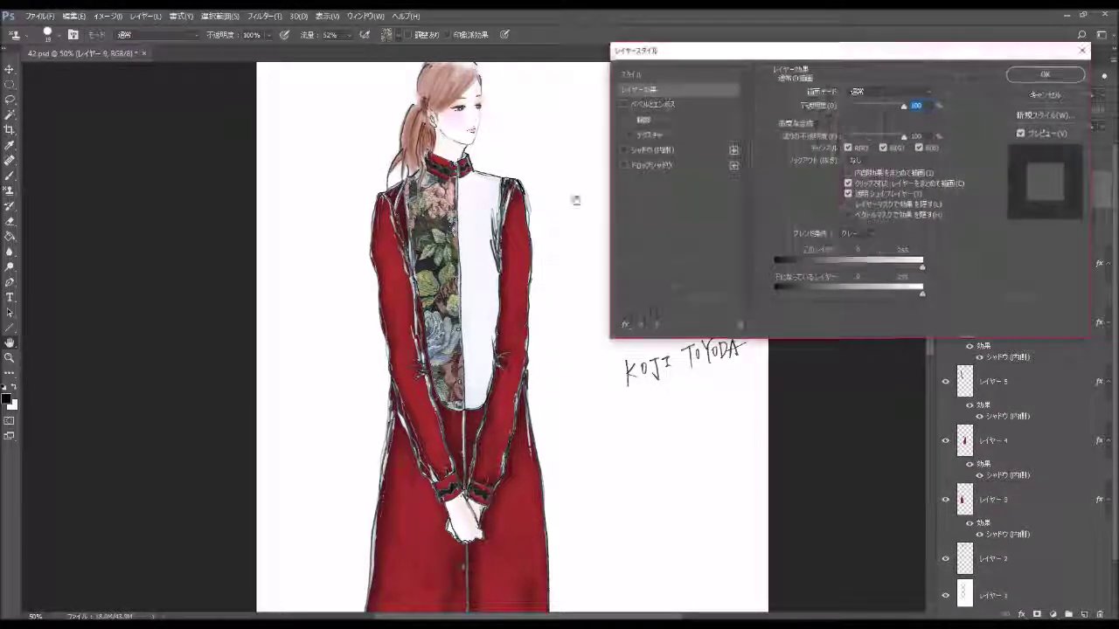
left_click(664, 150)
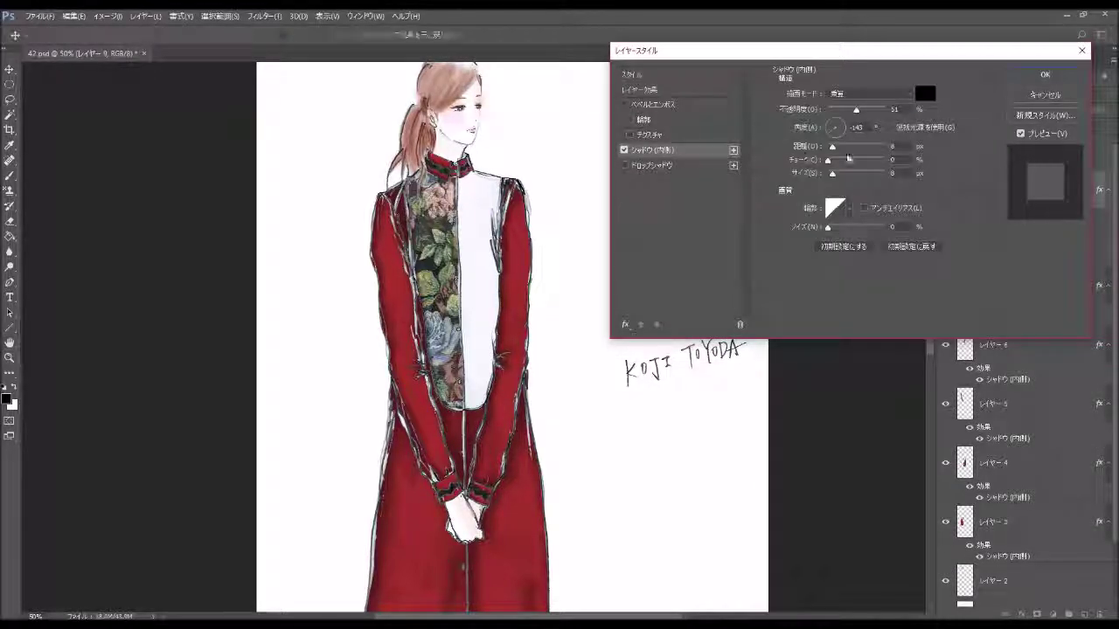
mouse_move(842, 159)
left_mouse_down()
mouse_move(836, 147)
mouse_move(845, 182)
left_mouse_up()
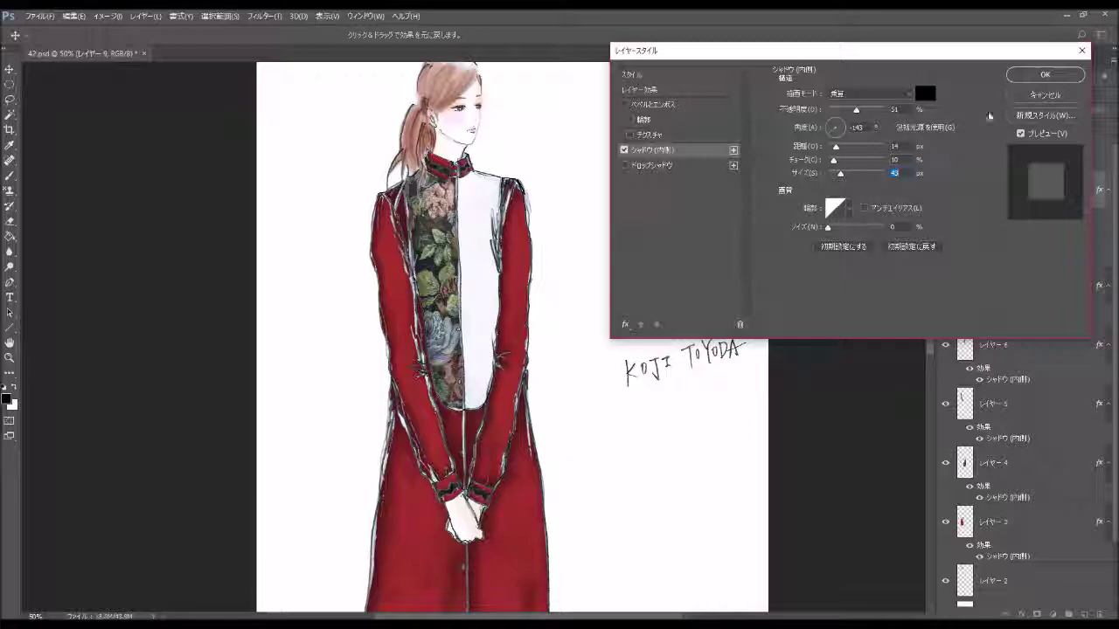
left_click(1044, 74)
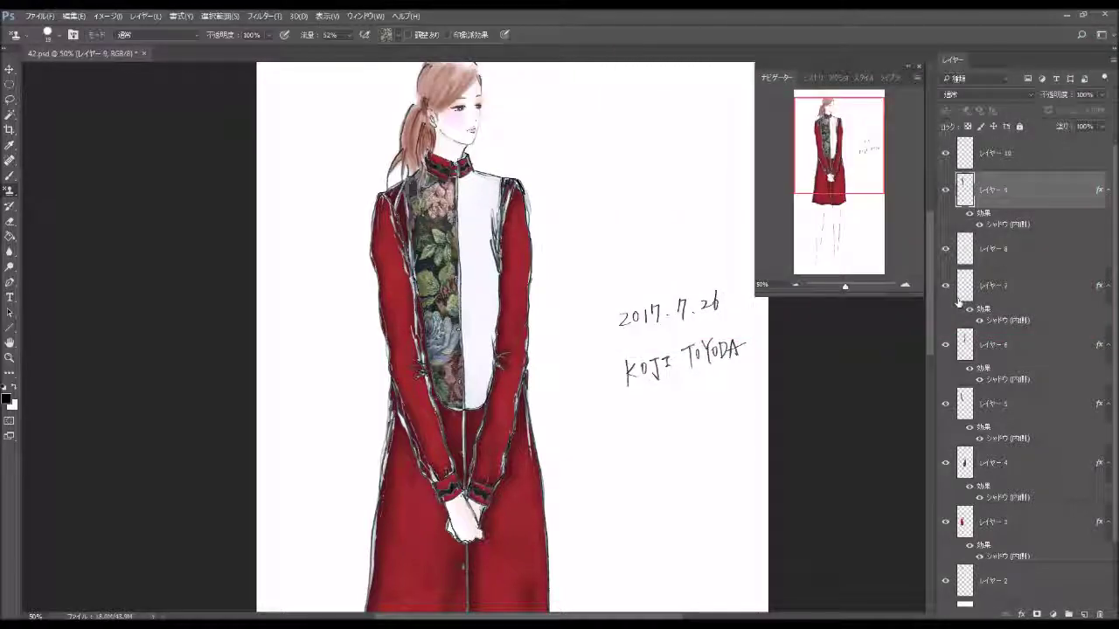
left_click(1049, 154)
left_click(9, 236)
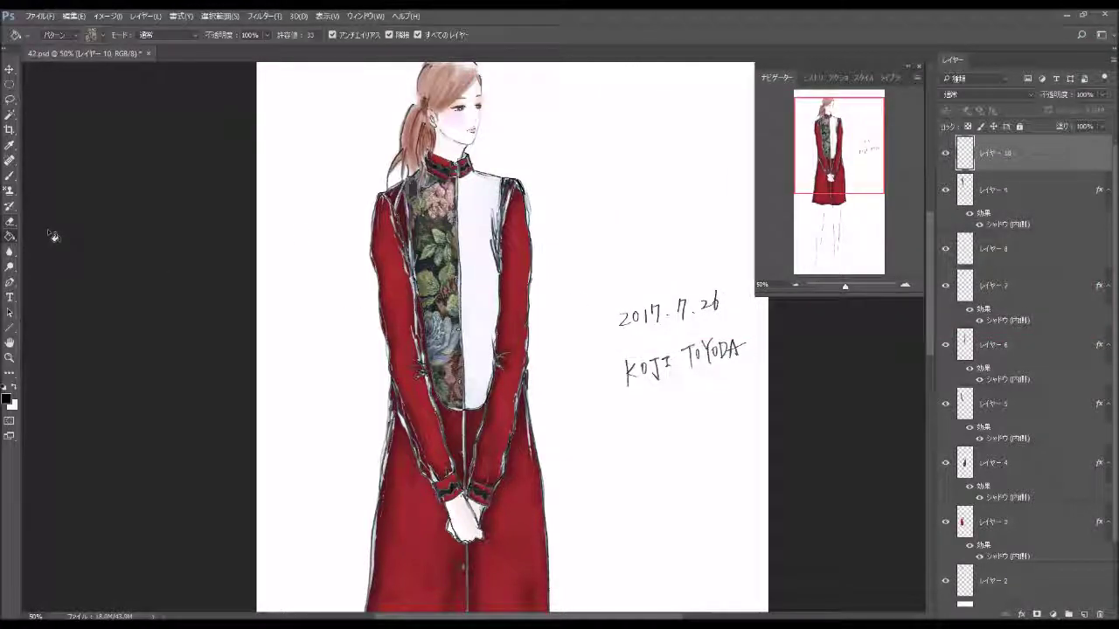
Fill the white right bodice panel with the floral tapestry pattern on Layer 10.
left_click(491, 261)
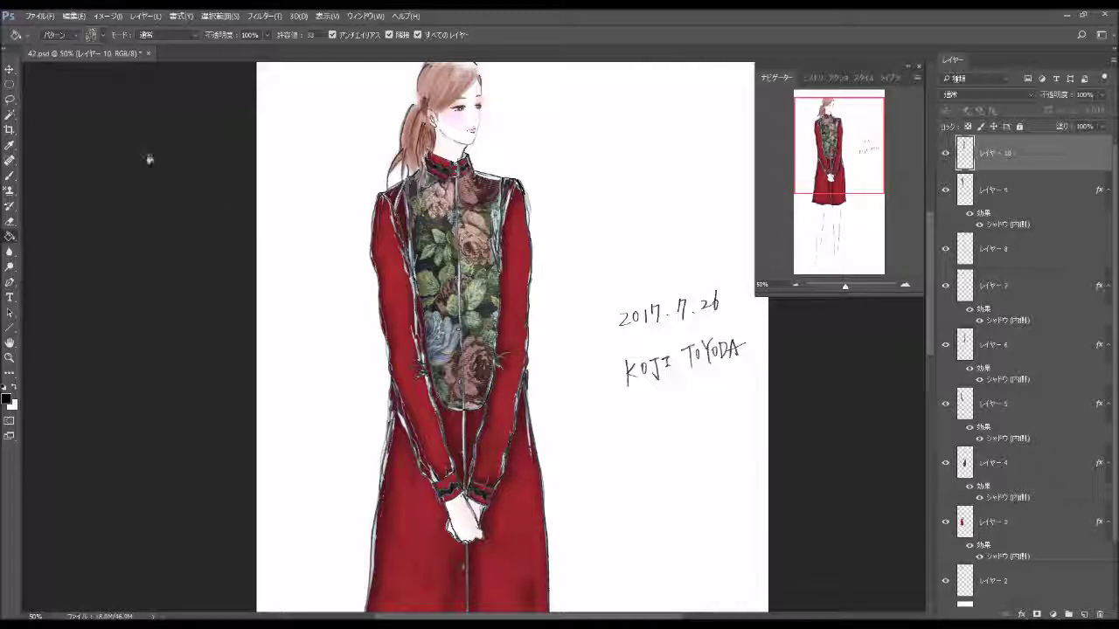
left_click(10, 189)
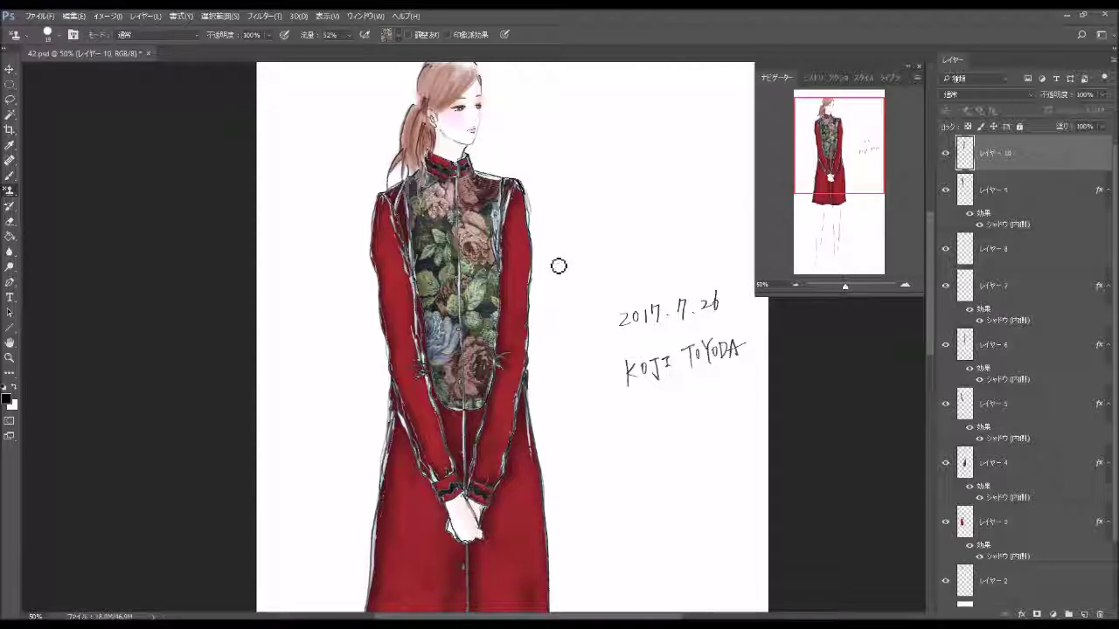
left_click(10, 236)
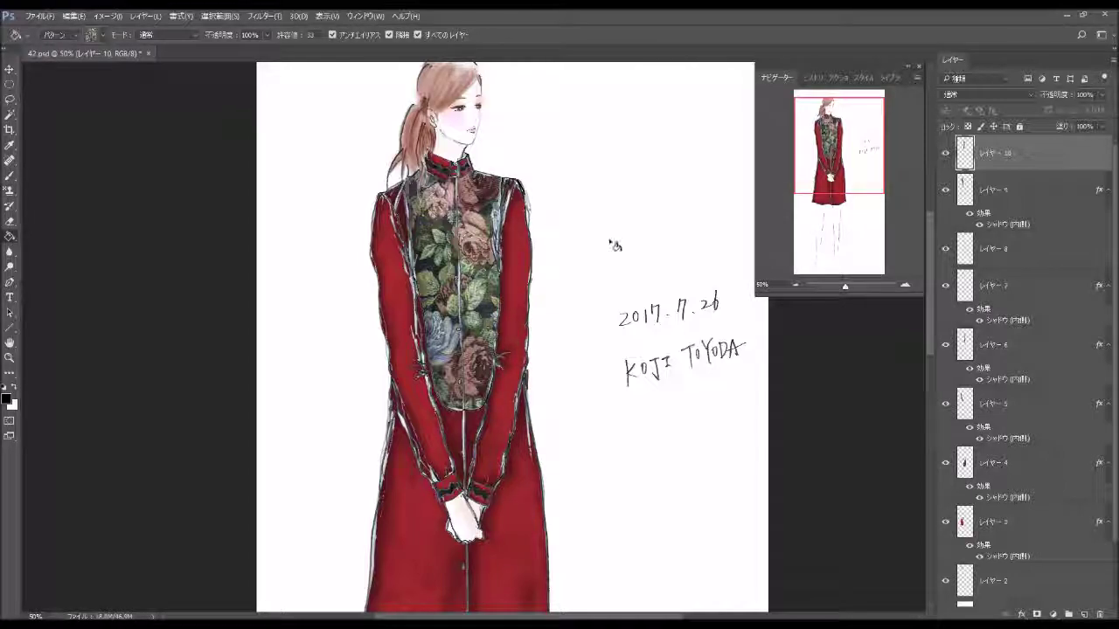
Give Layer 10 an inner shadow with size 27 and shift the view toward the hem.
double_click(1049, 175)
left_click(626, 151)
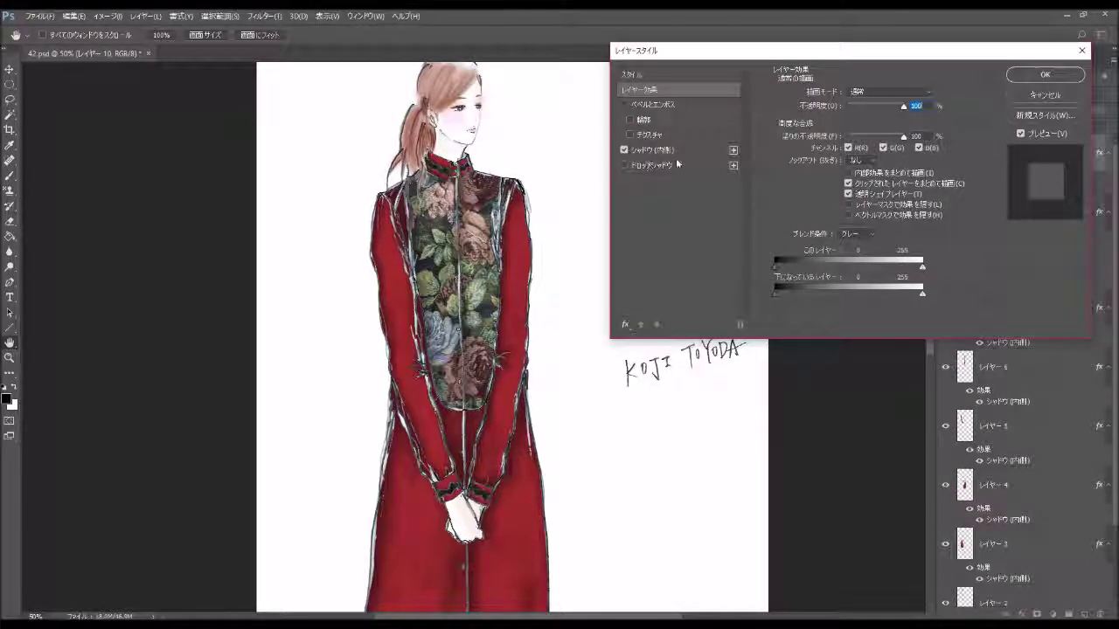
left_click(695, 151)
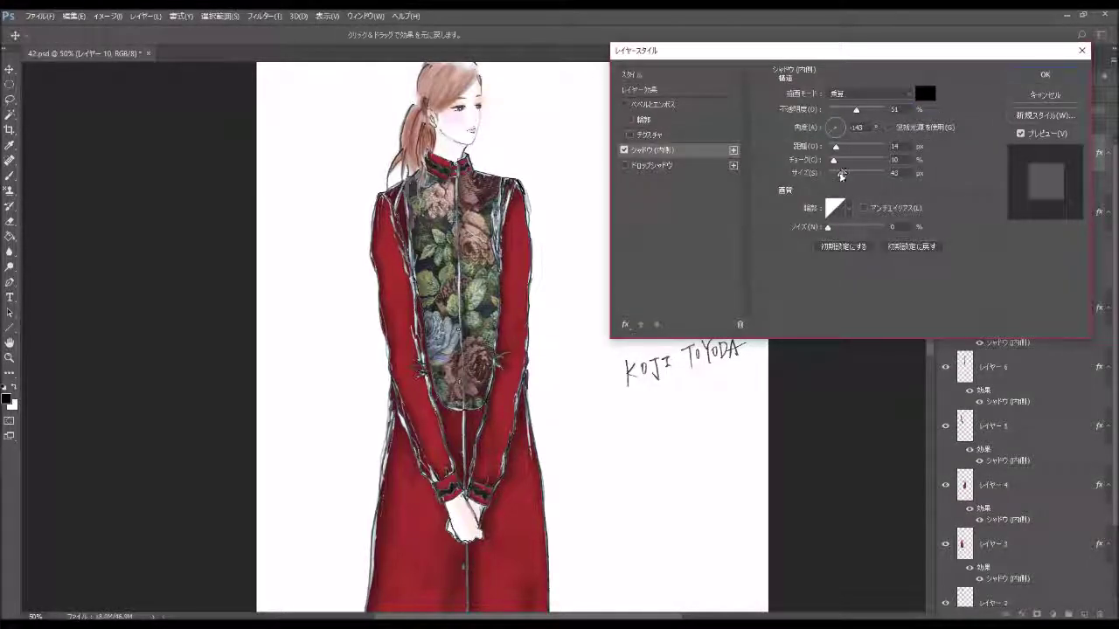
left_click_drag(838, 173, 836, 174)
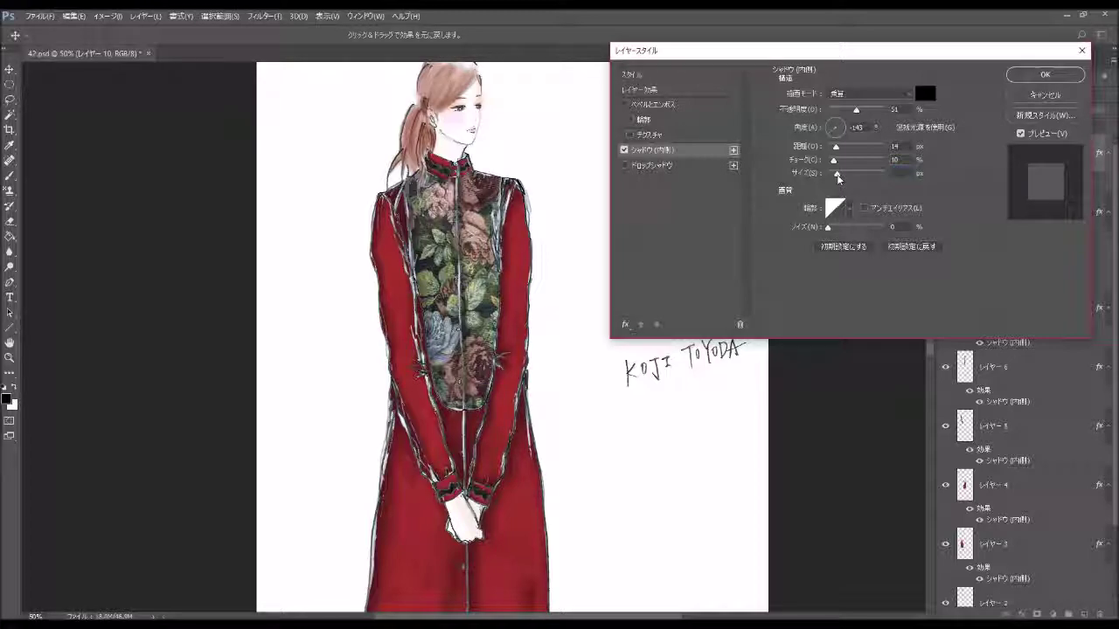
left_click(1045, 74)
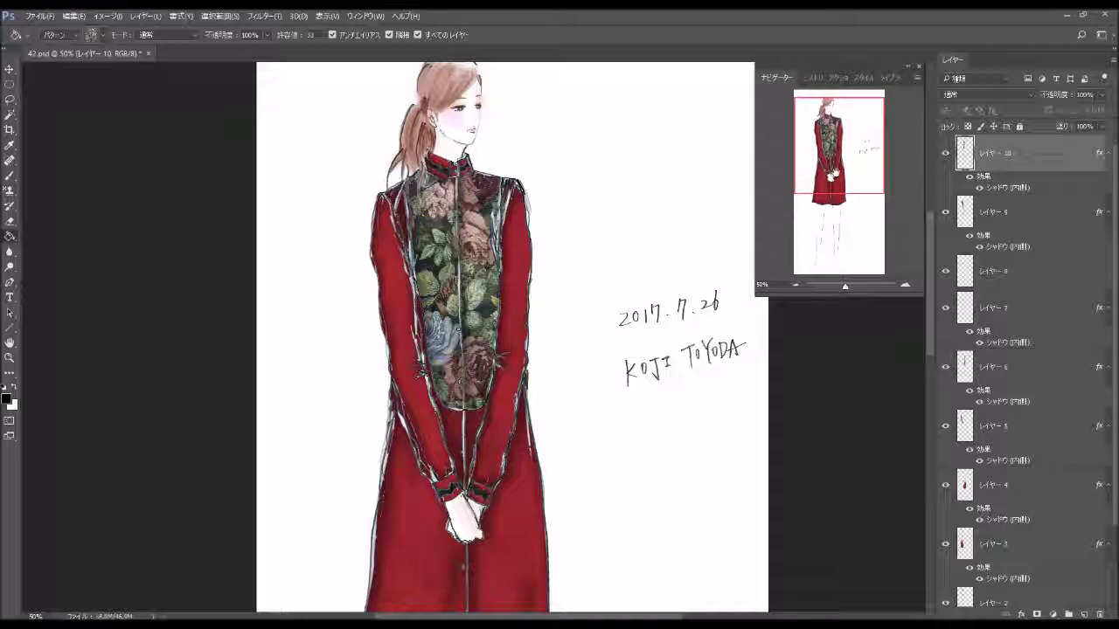
left_click_drag(832, 172, 845, 172)
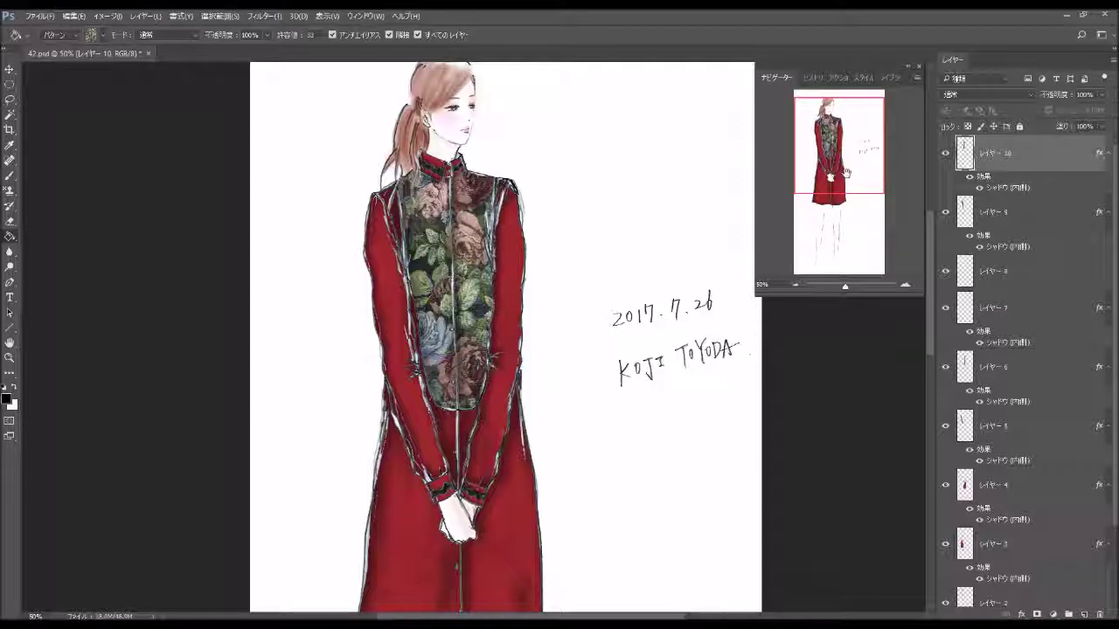
Hide Layer 9 and fill the left bodice with a brighter multicoloured floral pattern on new Layer 11.
left_click(97, 37)
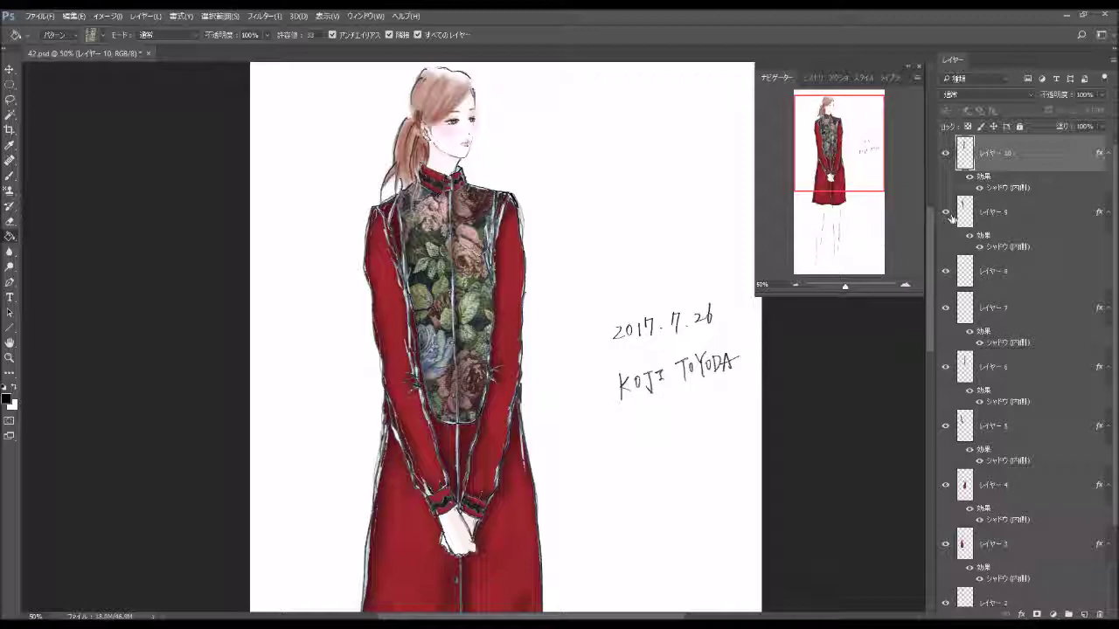
left_click(946, 212)
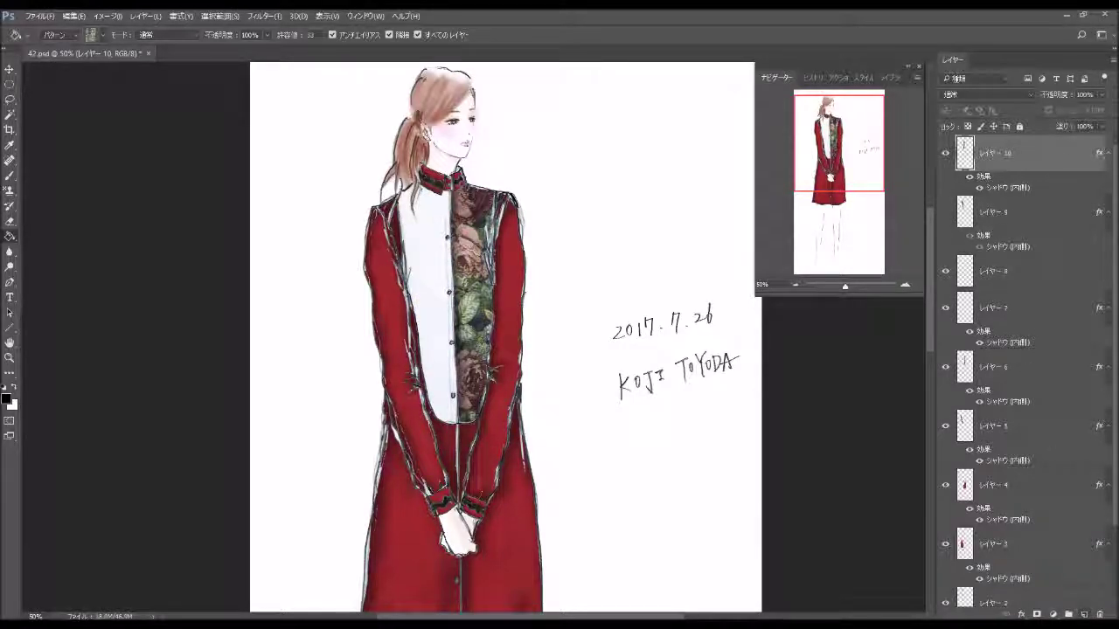
left_click(1084, 614)
left_click(447, 332)
left_click(446, 384)
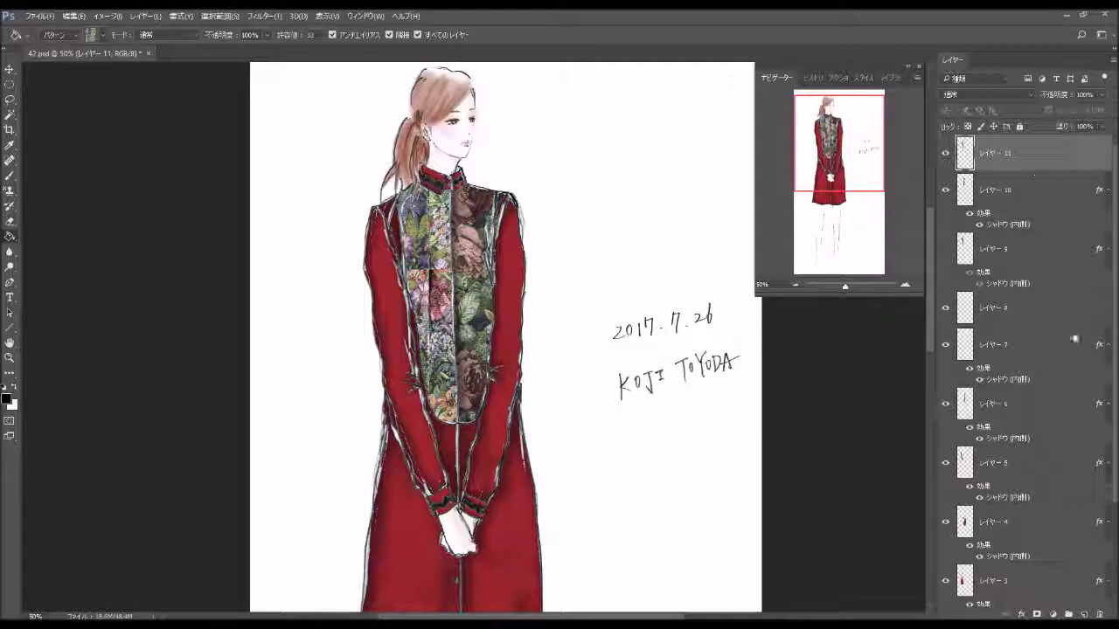
Hide the earlier floral layers and choose a new pattern for the Pattern Stamp.
left_click(945, 189)
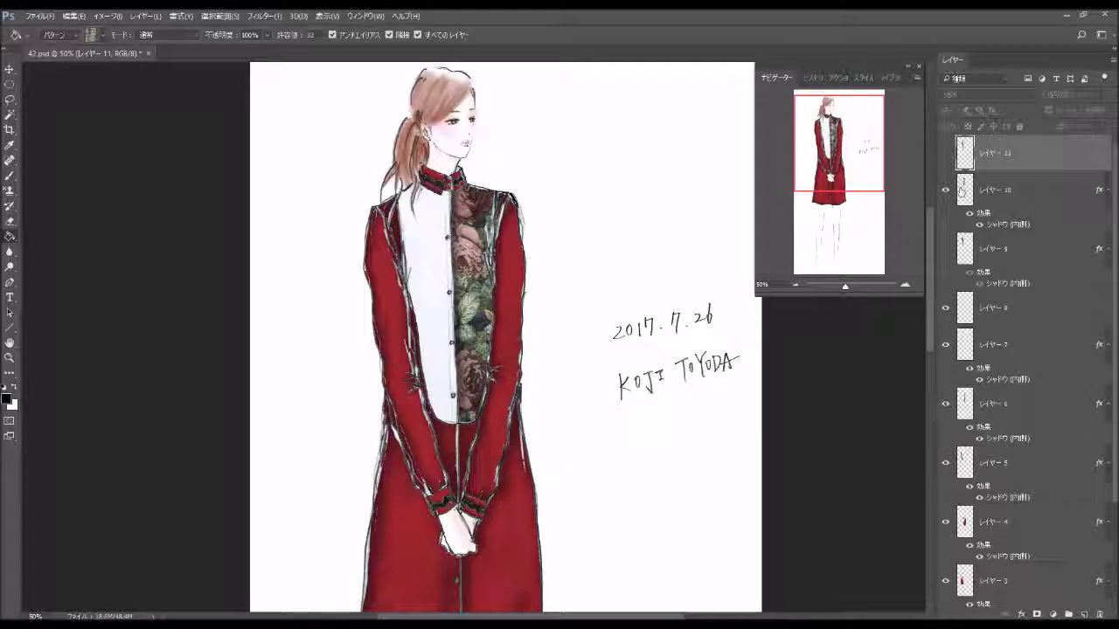
left_click(944, 249)
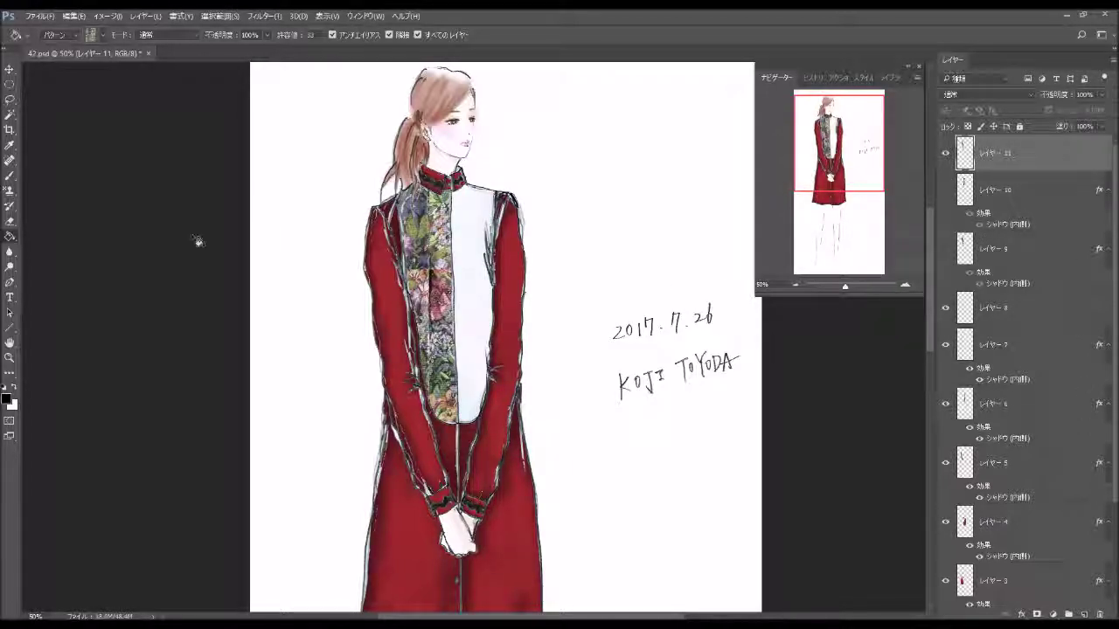
key("s")
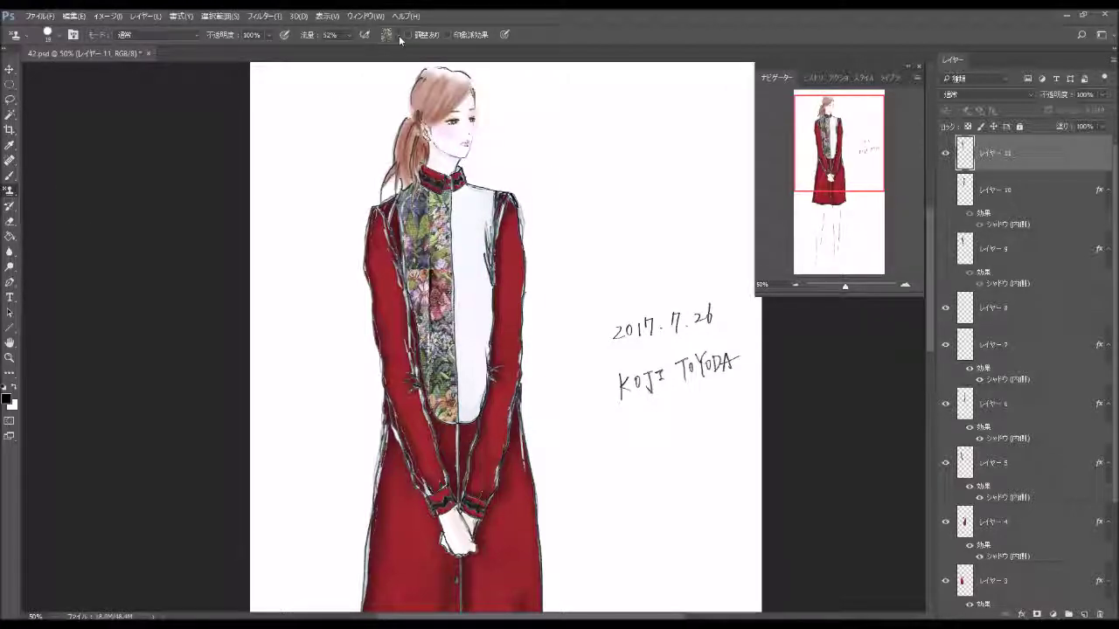
left_click(393, 35)
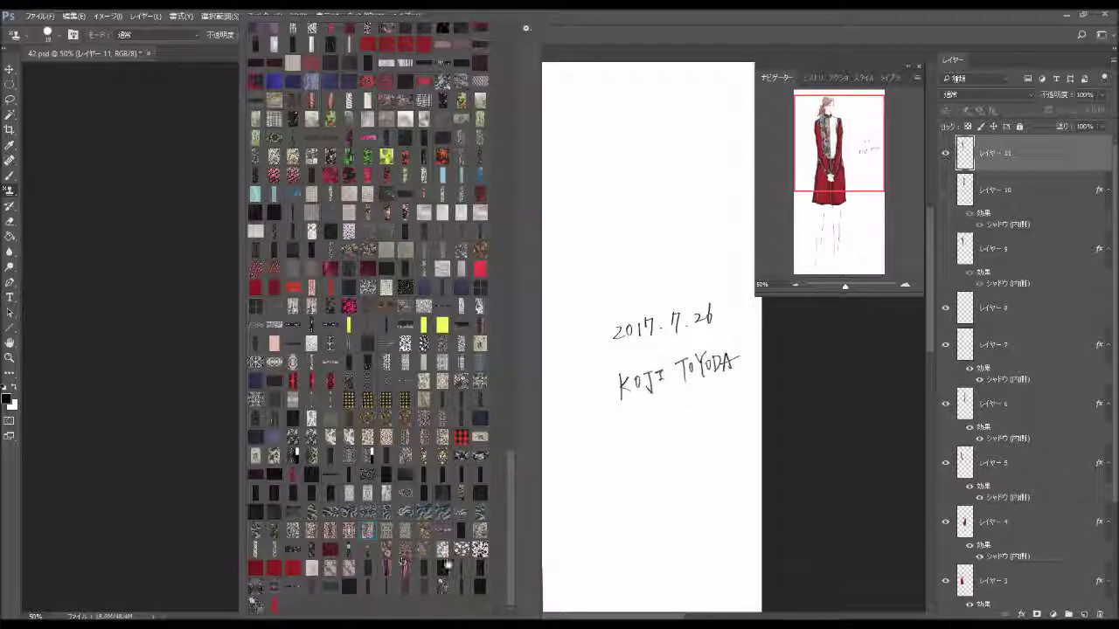
left_click(829, 395)
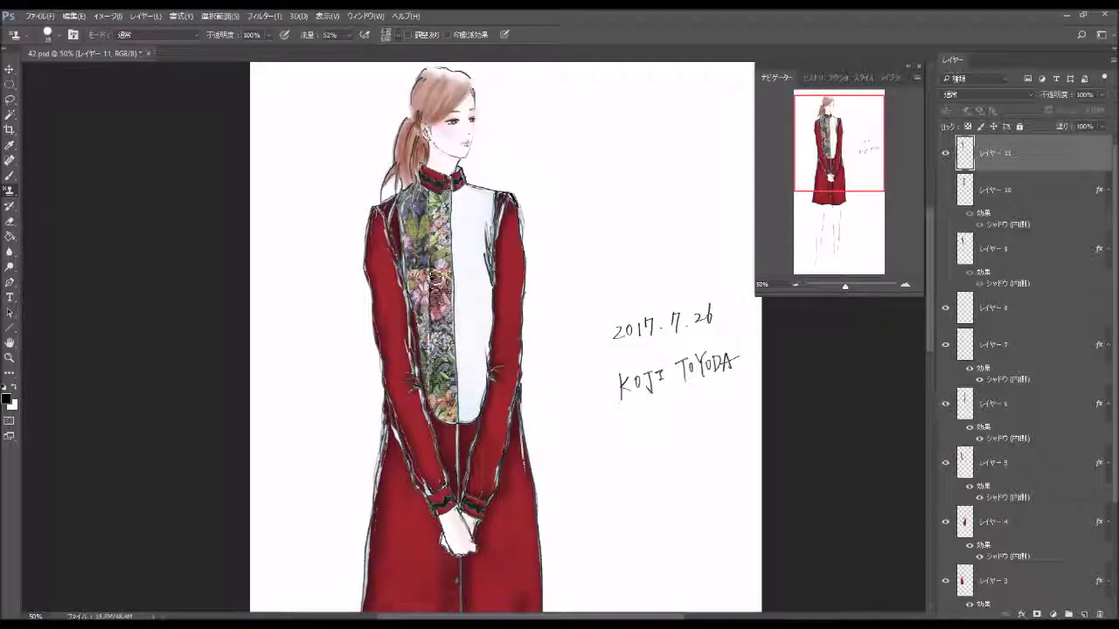
Stamp texture over the left floral panel, touch up the handwritten date, and add Layer 12.
mouse_move(431, 281)
left_mouse_down()
mouse_move(435, 333)
mouse_move(435, 202)
mouse_move(433, 259)
left_mouse_up()
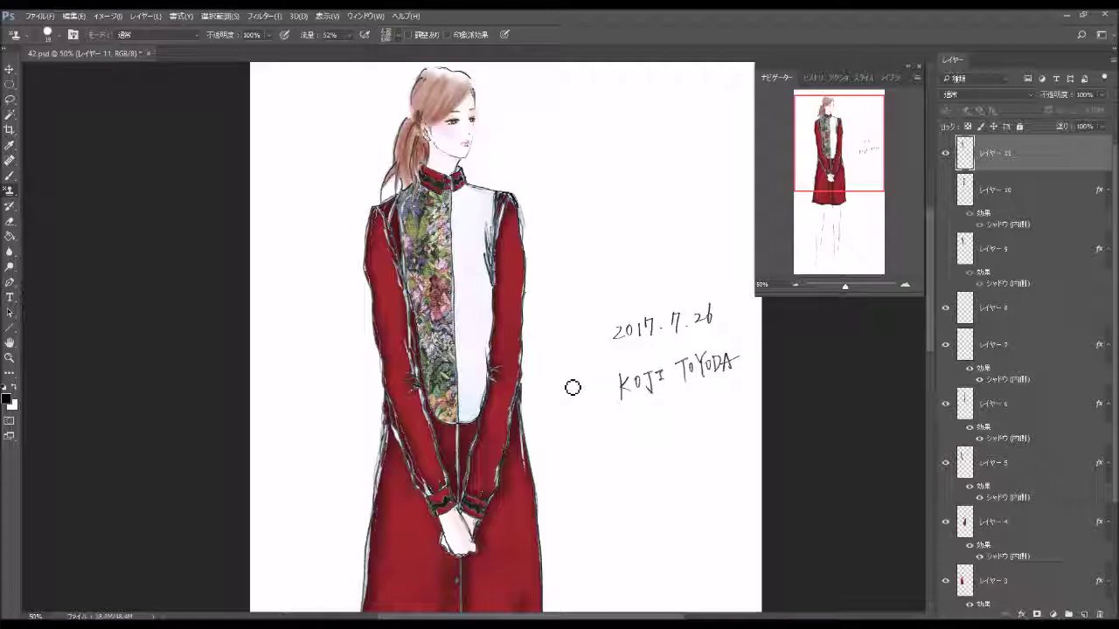
left_click_drag(695, 317, 710, 321)
left_click(1083, 615)
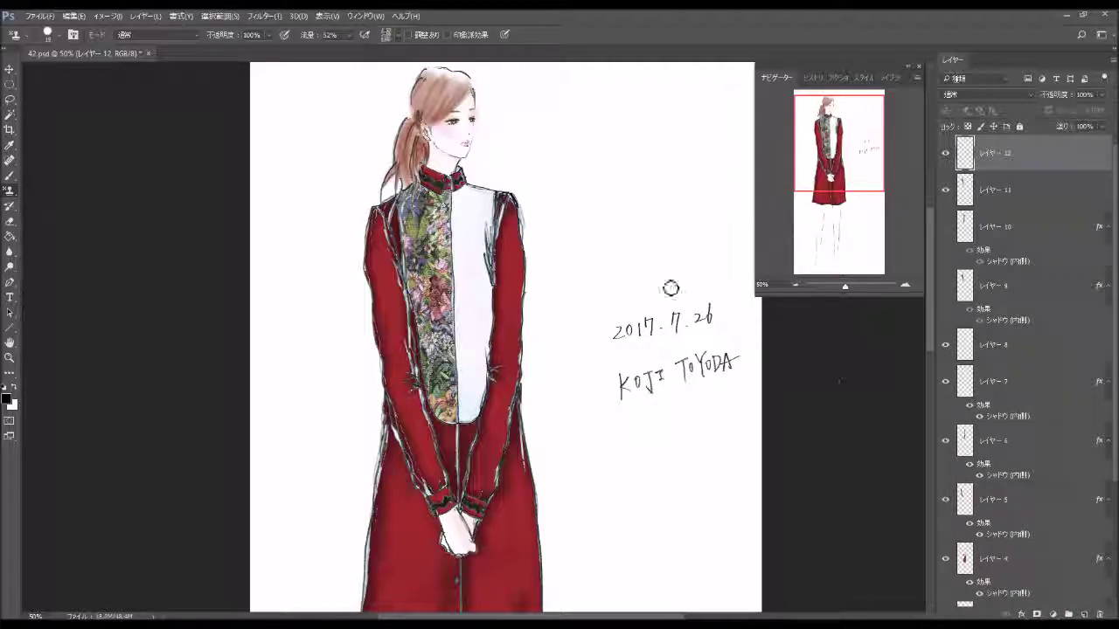
Fill the white right half of the vest front with the floral pattern on Layer 12.
left_click(10, 236)
left_click(471, 328)
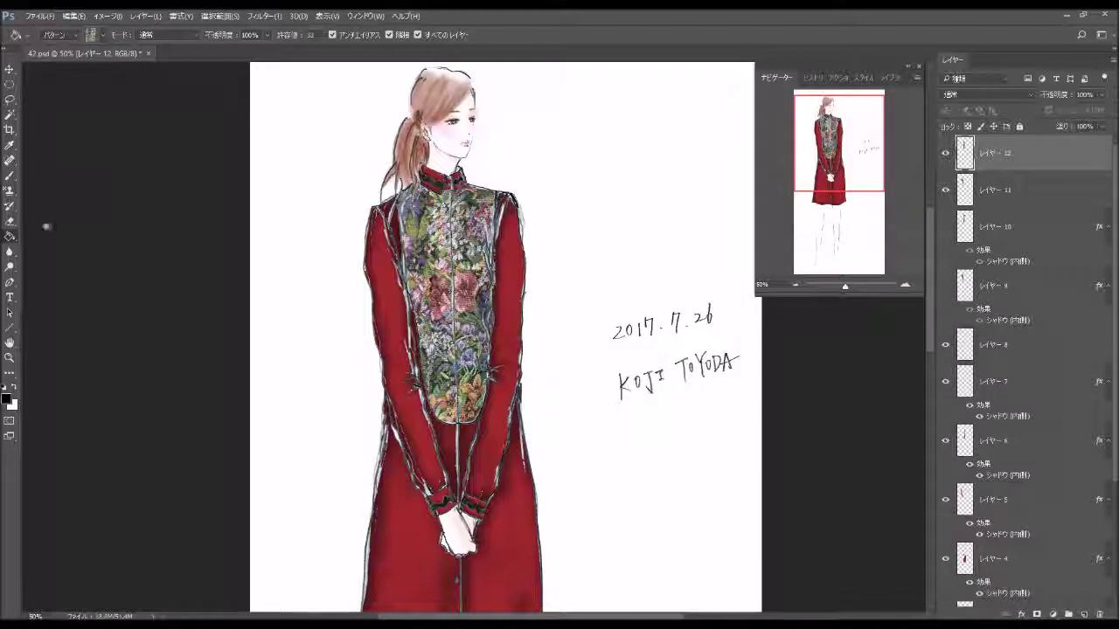
left_click(9, 191)
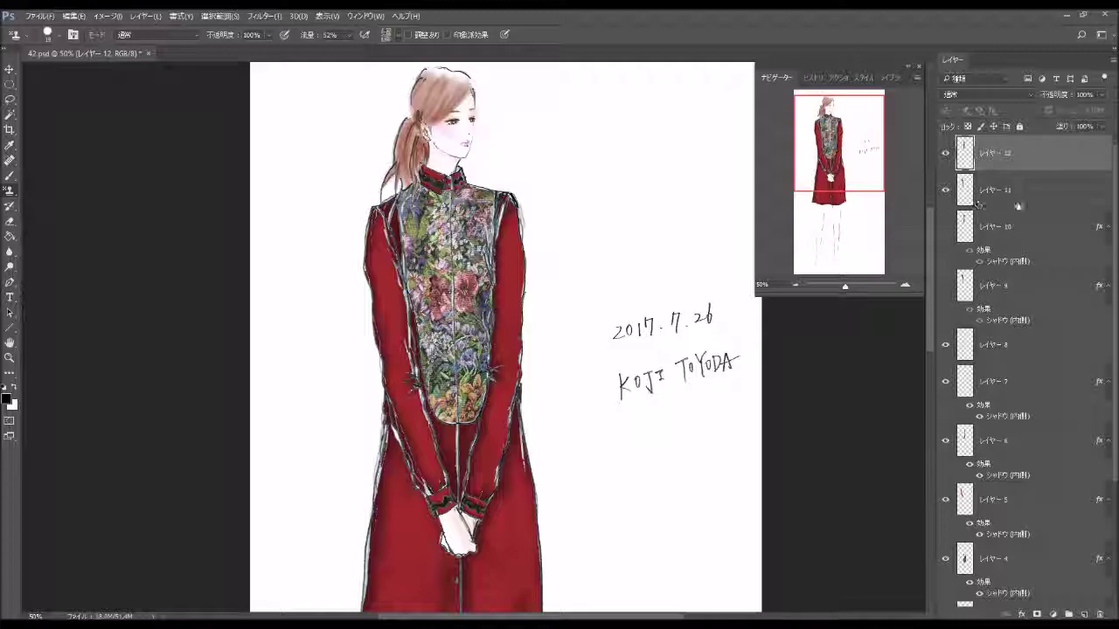
Add inner shadows to floral layers 12 and 11, with a 27 px size on layer 11.
double_click(1019, 173)
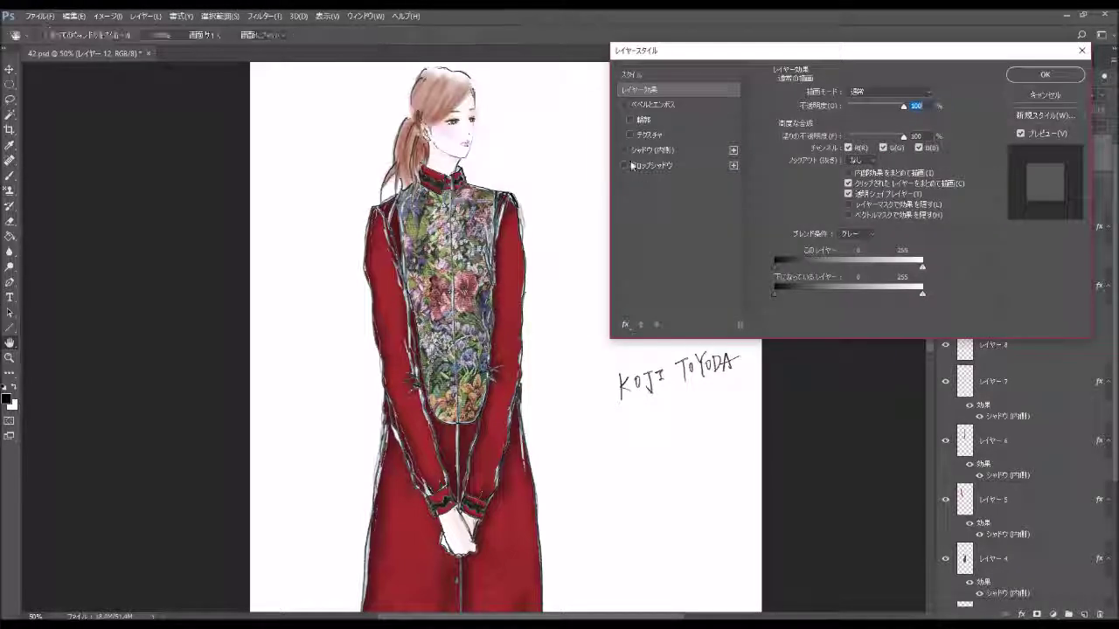
left_click(624, 149)
left_click(704, 149)
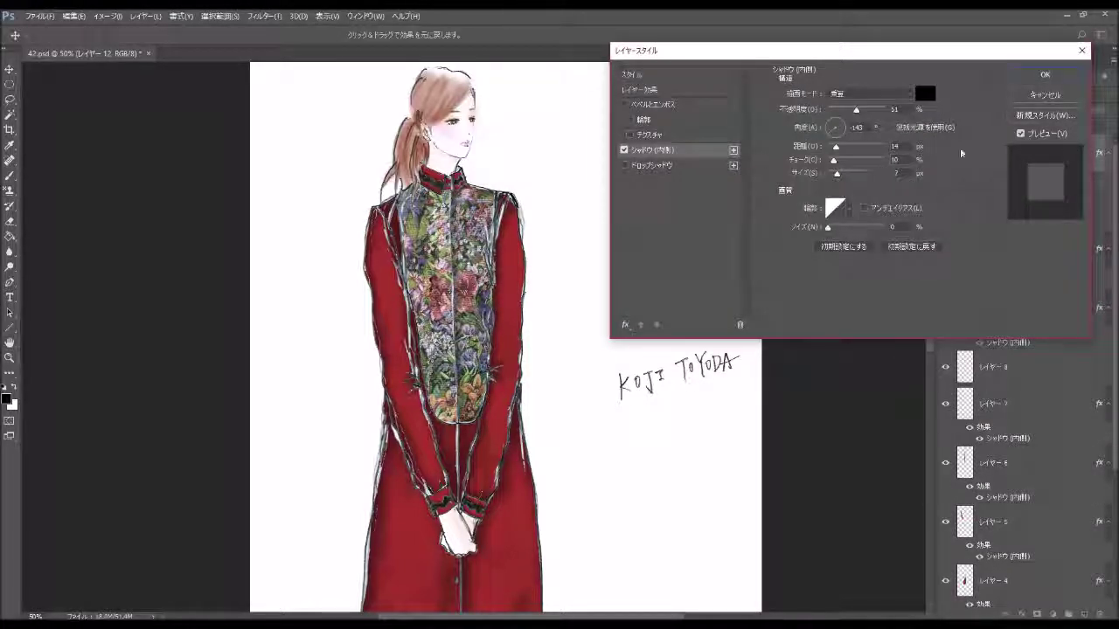
left_click(1040, 76)
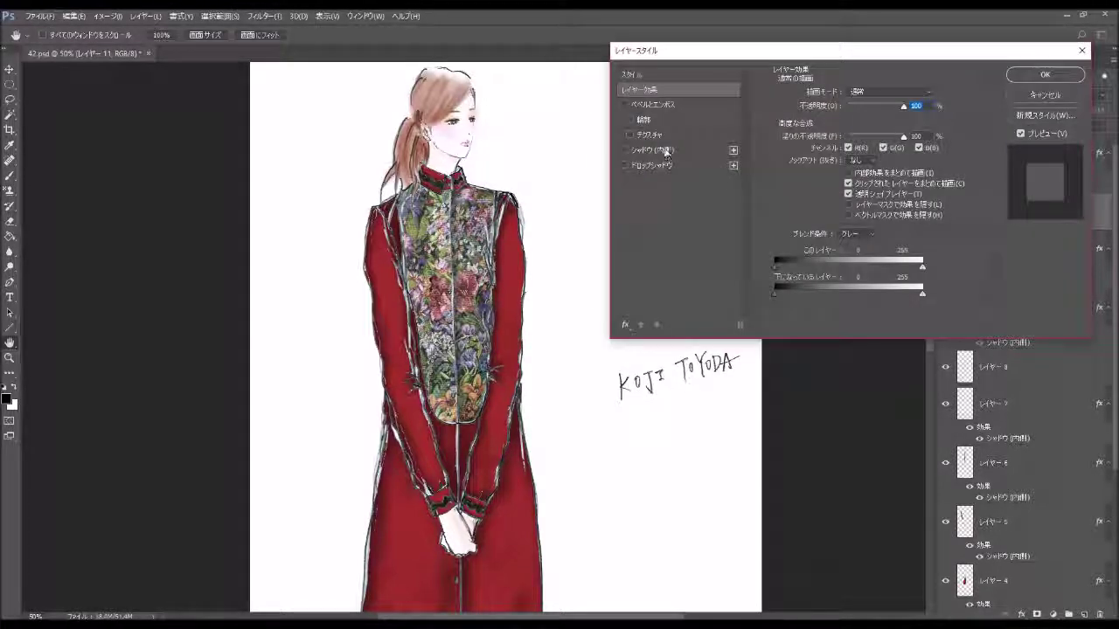
left_click(661, 149)
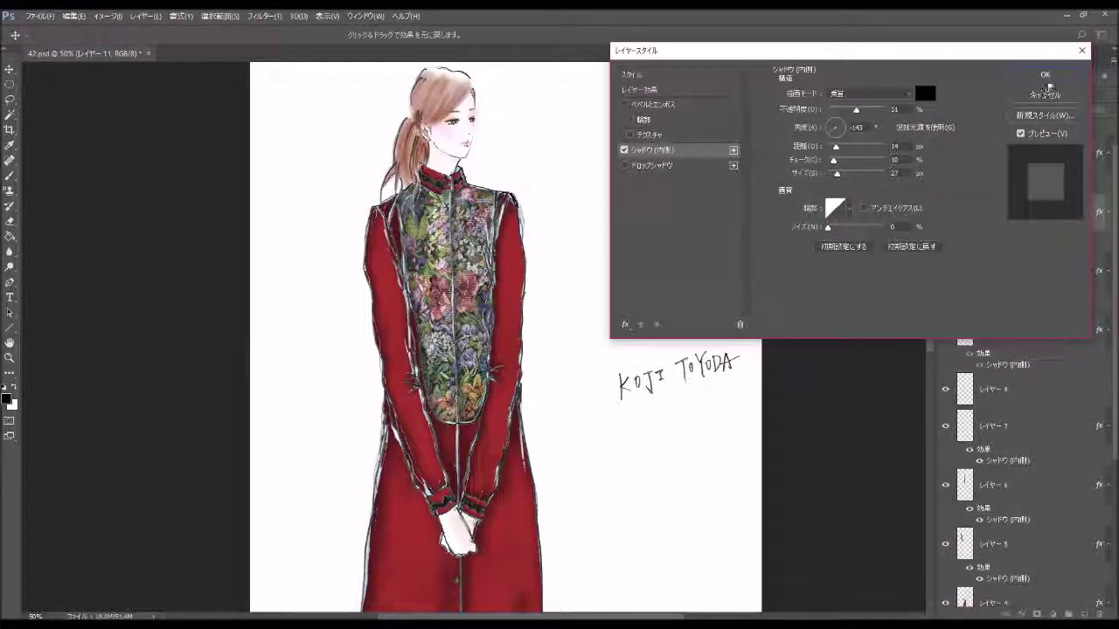
left_click(1042, 93)
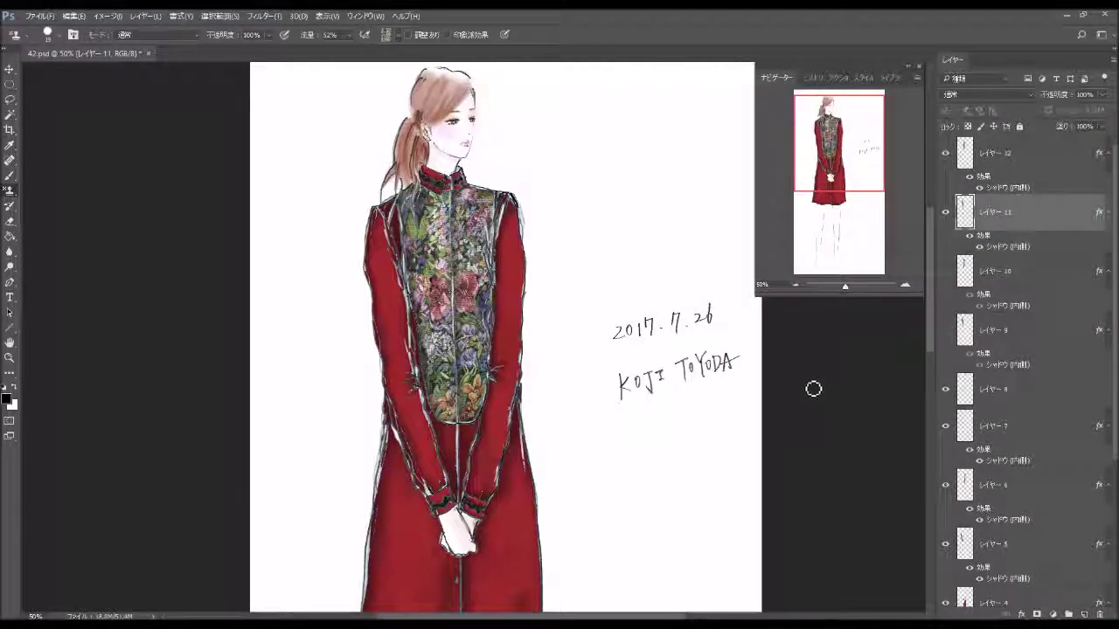
Scroll down to the legs and add empty Layer 13 above floral Layer 12.
scroll(811, 393, "down", 3)
scroll(811, 393, "down", 5)
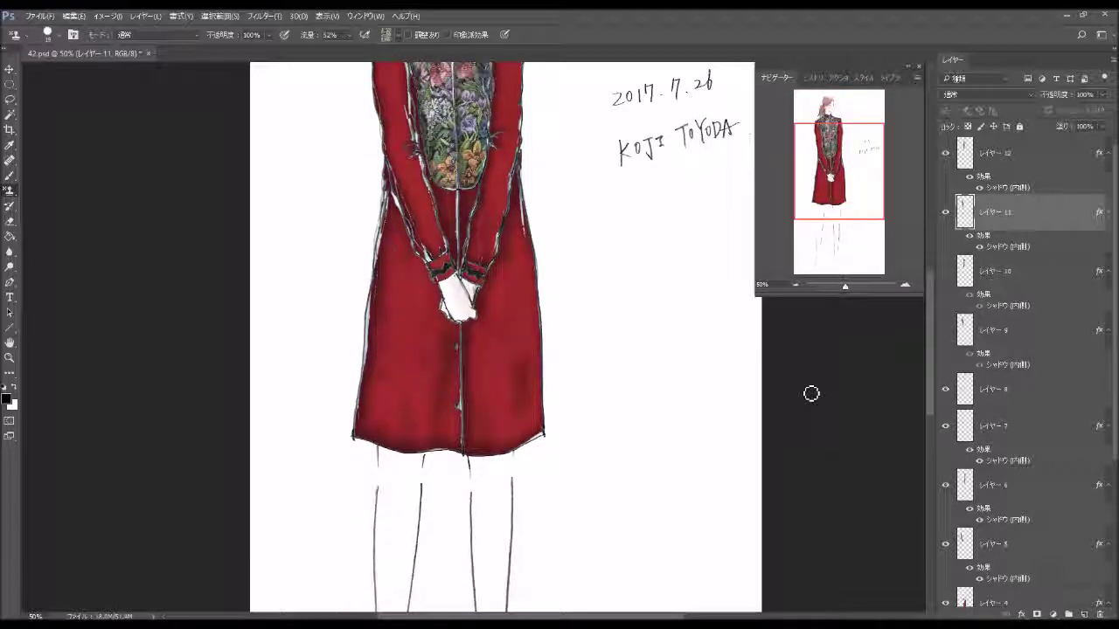
scroll(811, 394, "down", 4)
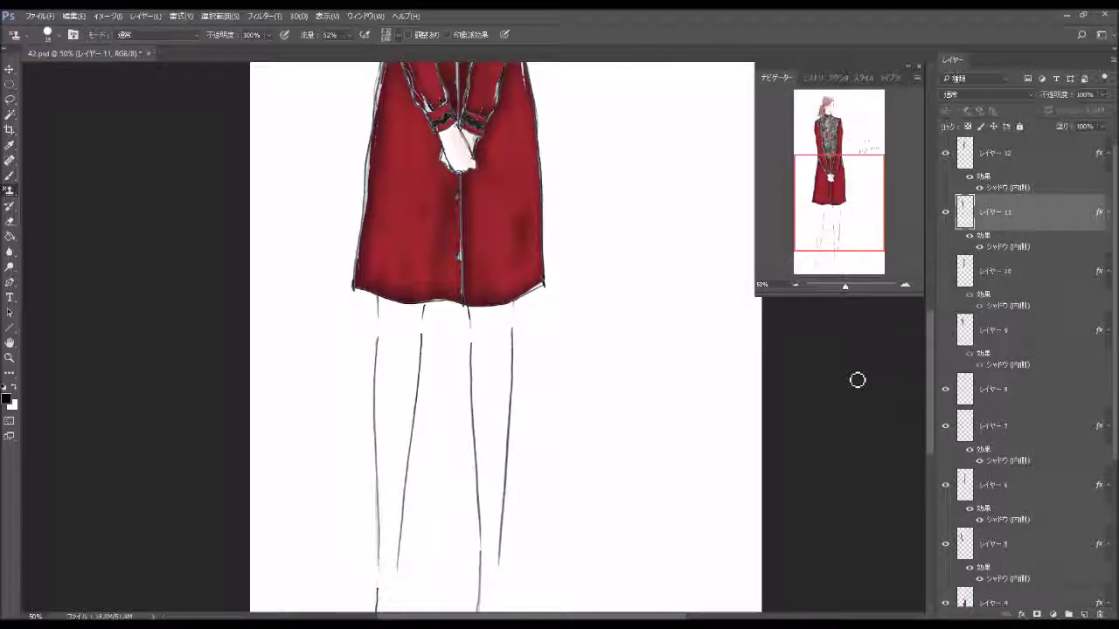
left_click(1032, 151)
left_click(1084, 614)
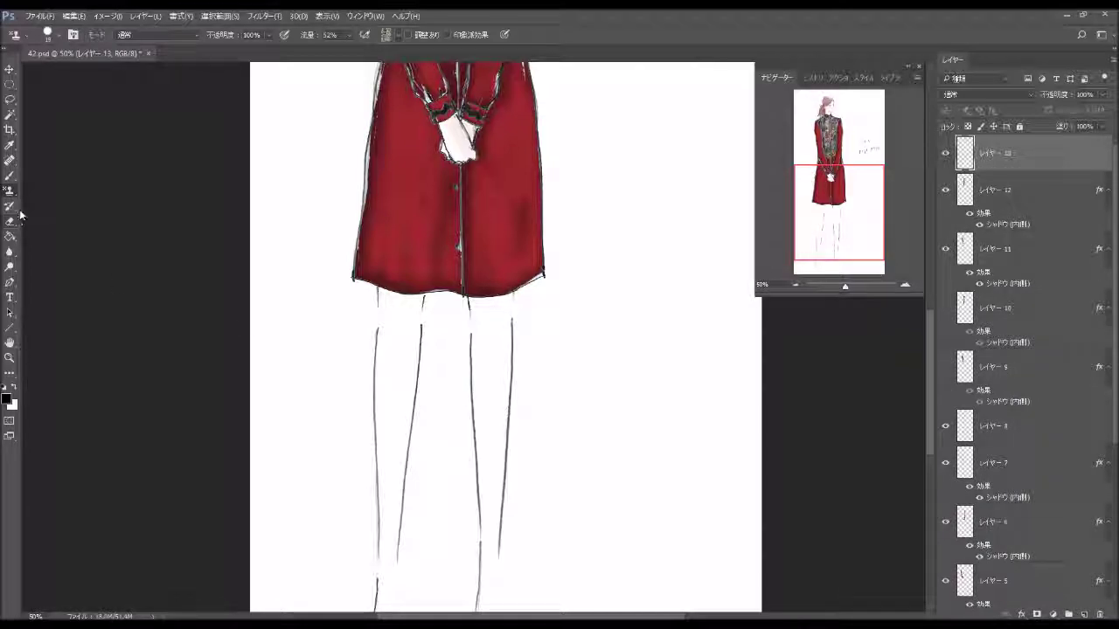
left_click(398, 36)
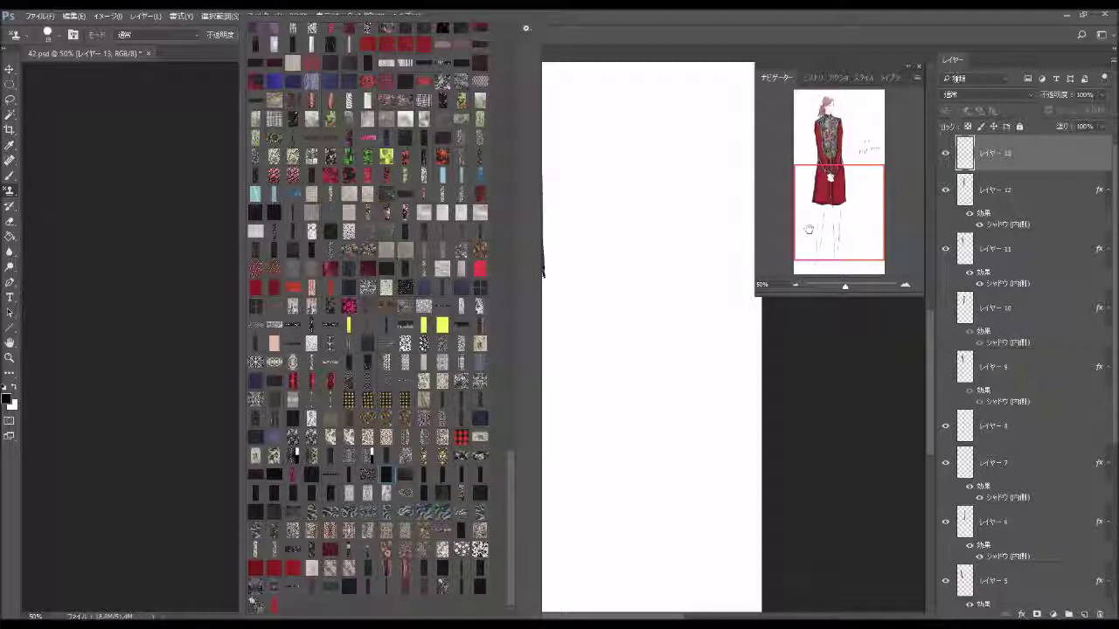
key("Escape")
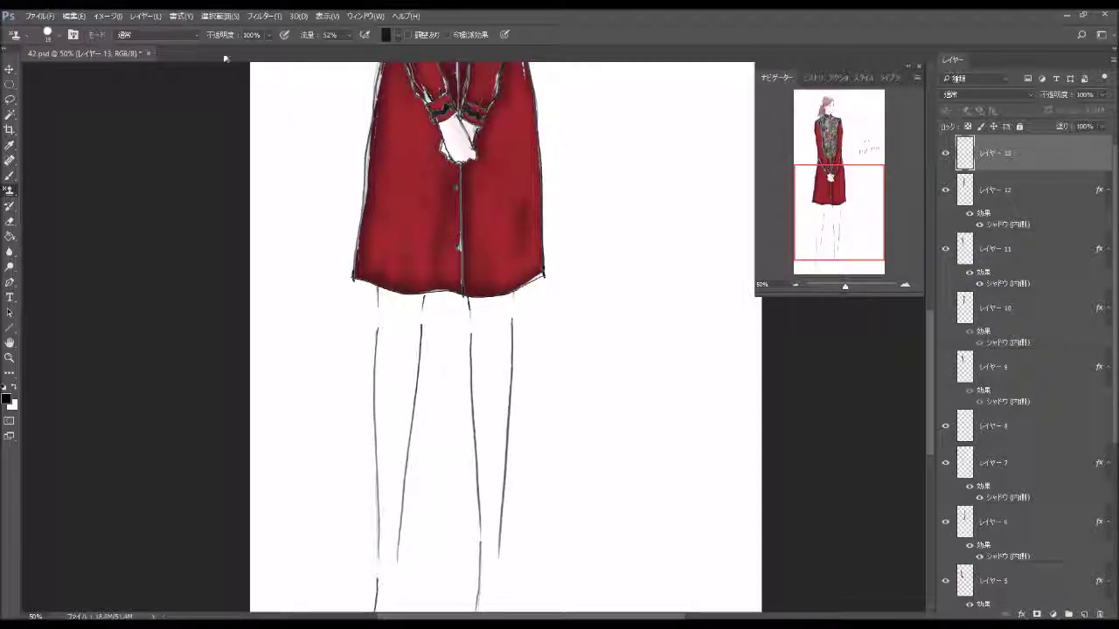
Paint the left leg black with a soft brush on layer 13.
left_click(60, 34)
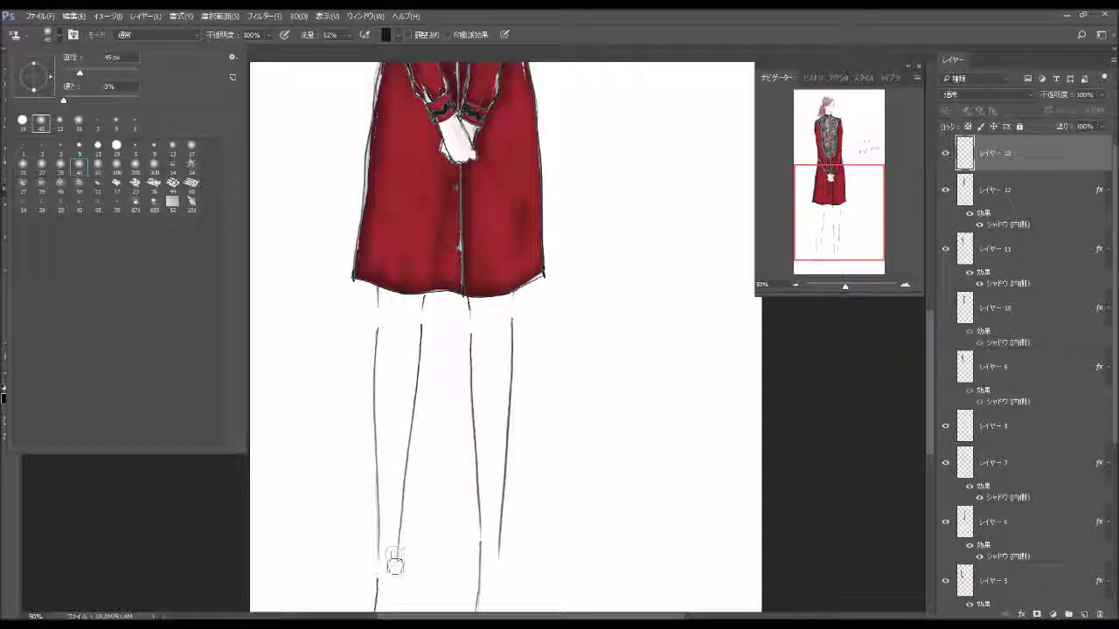
mouse_move(388, 529)
left_mouse_down()
mouse_move(394, 542)
mouse_move(387, 381)
mouse_move(390, 433)
mouse_move(408, 321)
mouse_move(399, 339)
mouse_move(411, 335)
left_mouse_up()
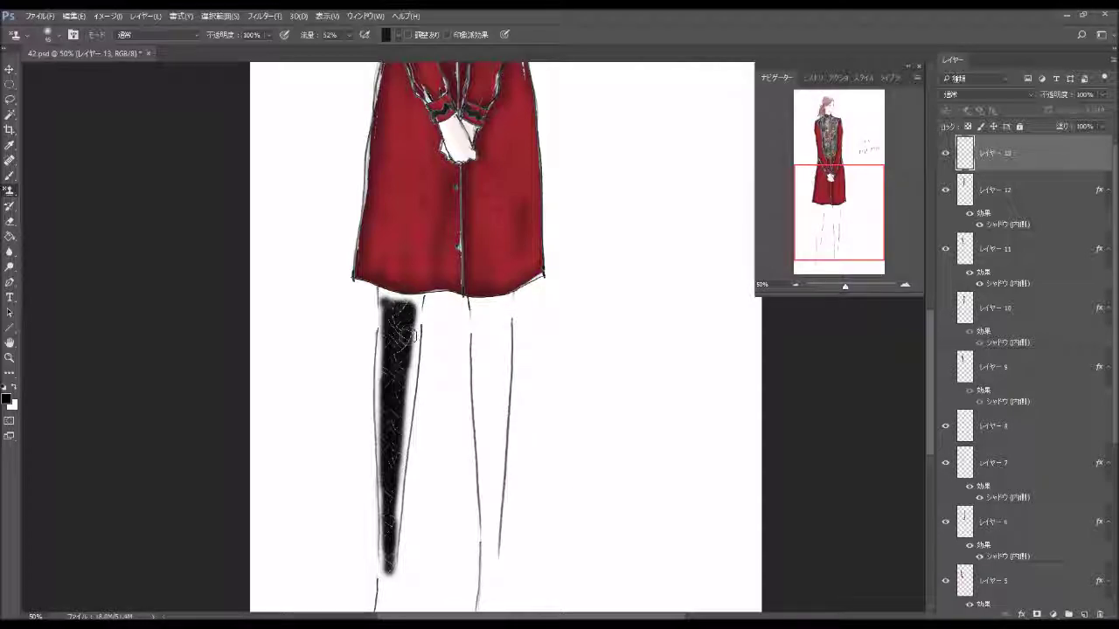
left_click_drag(399, 395, 396, 494)
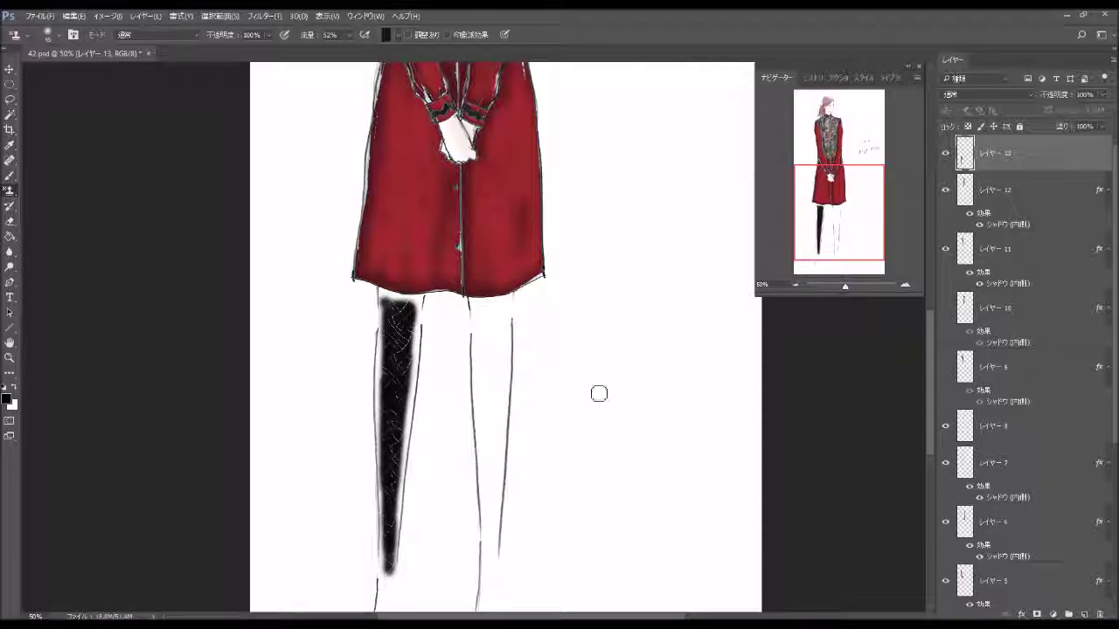
Apply the black-to-white gradient overlay style to the left leg and add empty layer 14.
left_click(837, 77)
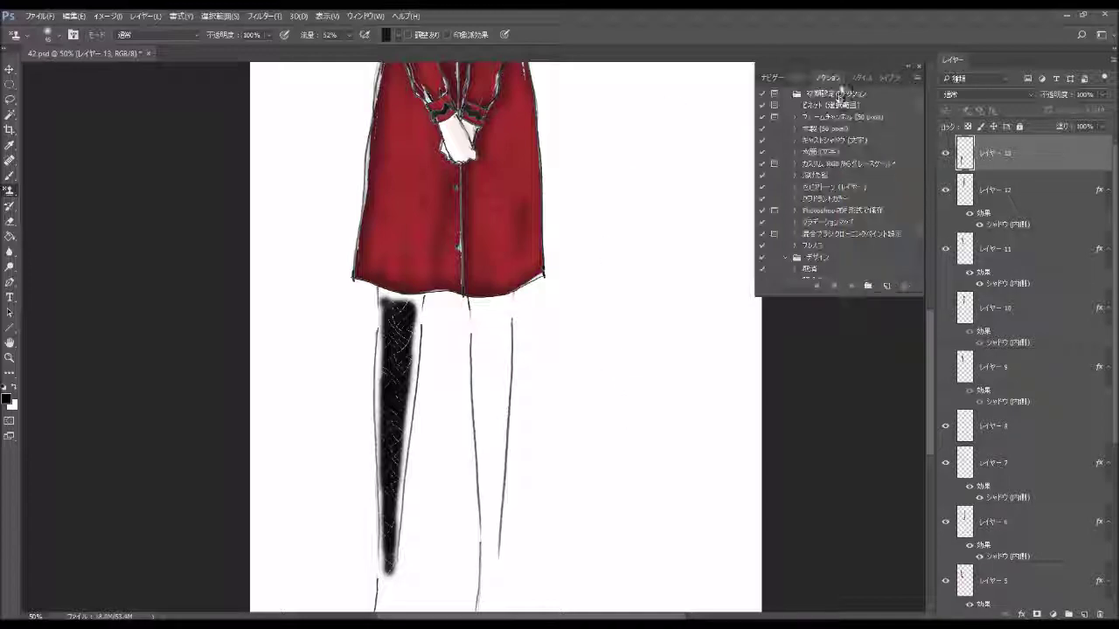
left_click(855, 77)
left_click(801, 99)
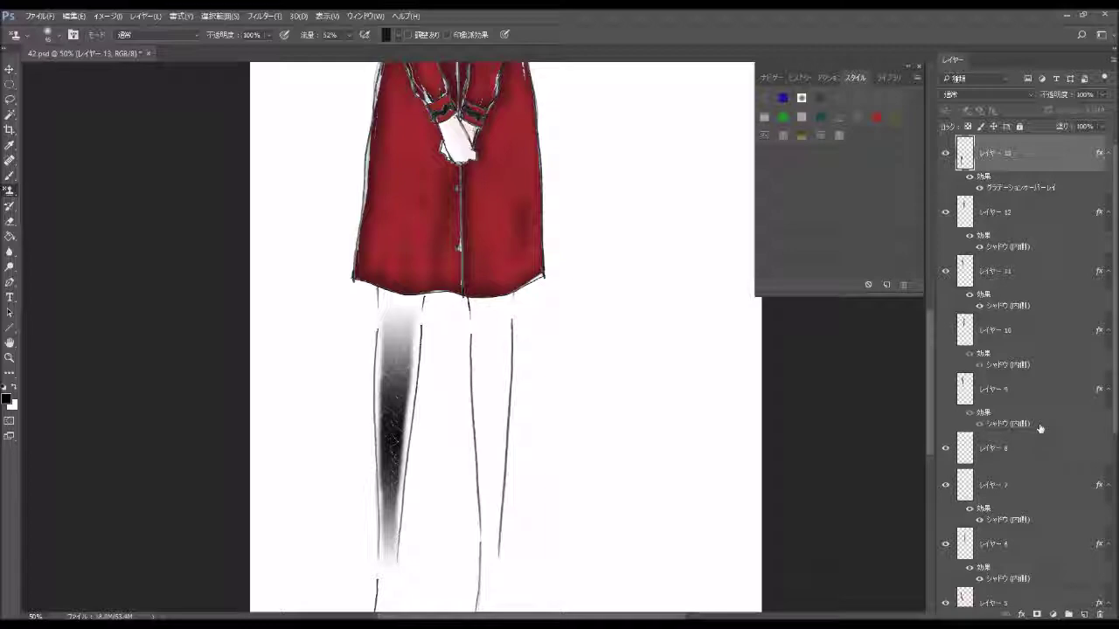
left_click(1083, 615)
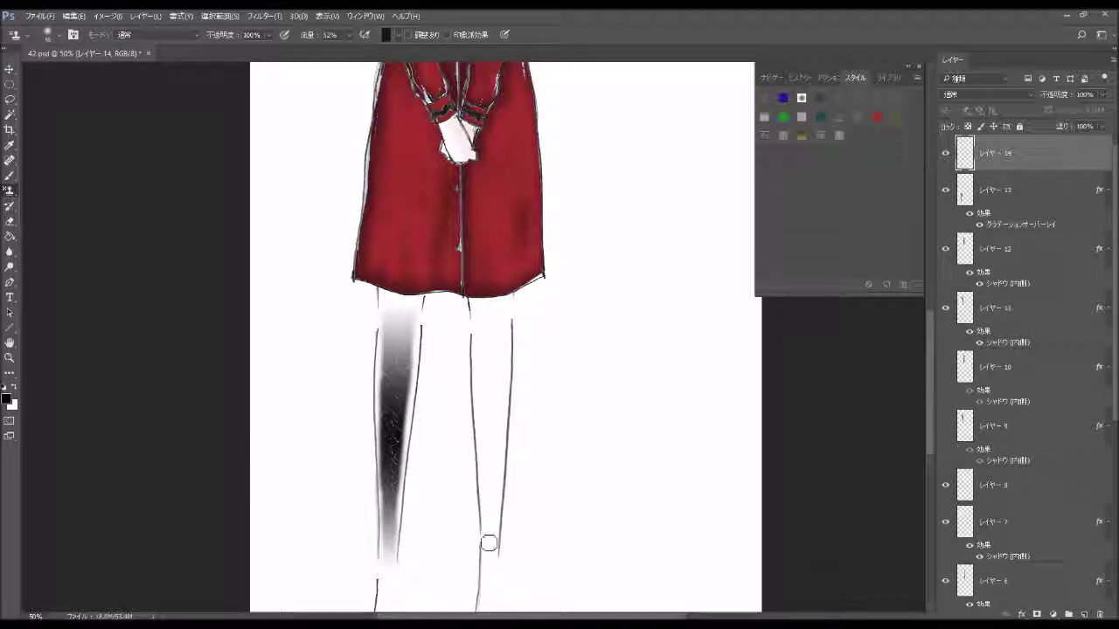
Paint the right leg black with the same gradient overlay style, then pan up to the upper body.
mouse_move(492, 561)
left_mouse_down()
mouse_move(494, 457)
mouse_move(499, 507)
mouse_move(485, 463)
mouse_move(498, 304)
mouse_move(479, 305)
mouse_move(483, 330)
mouse_move(490, 305)
mouse_move(483, 328)
mouse_move(502, 314)
mouse_move(491, 397)
mouse_move(505, 384)
mouse_move(490, 437)
left_mouse_up()
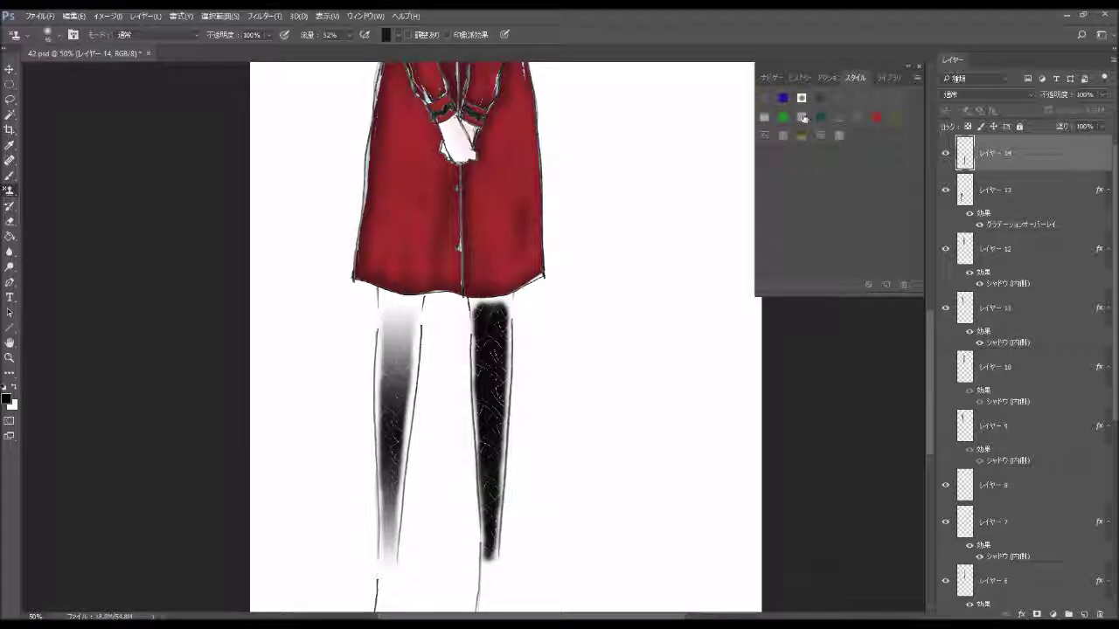
left_click(801, 114)
left_click(774, 77)
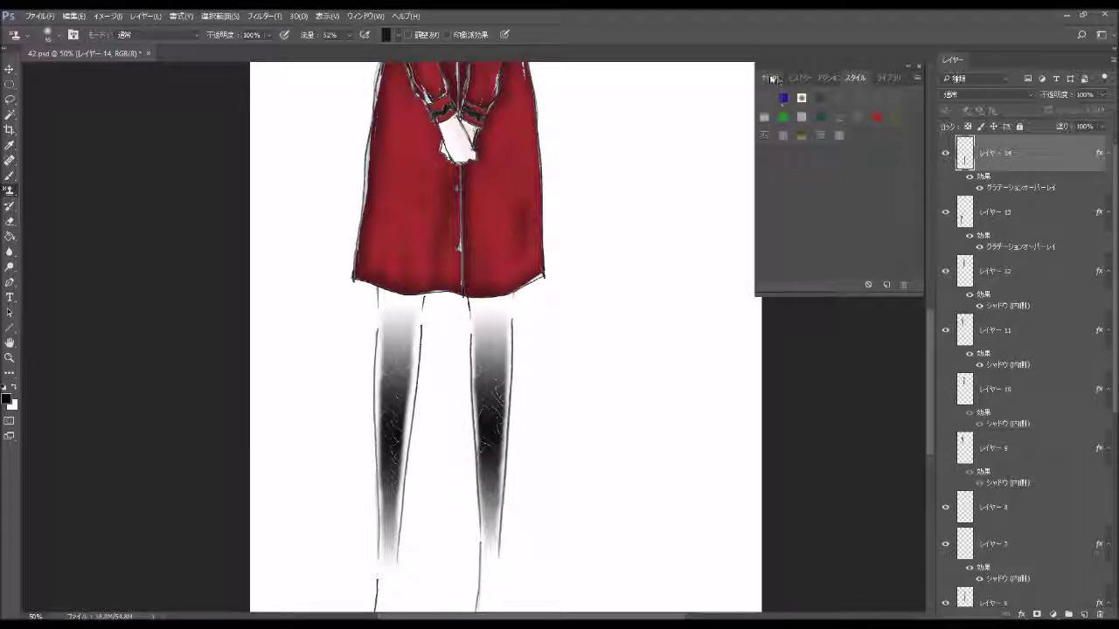
left_click_drag(852, 205, 844, 146)
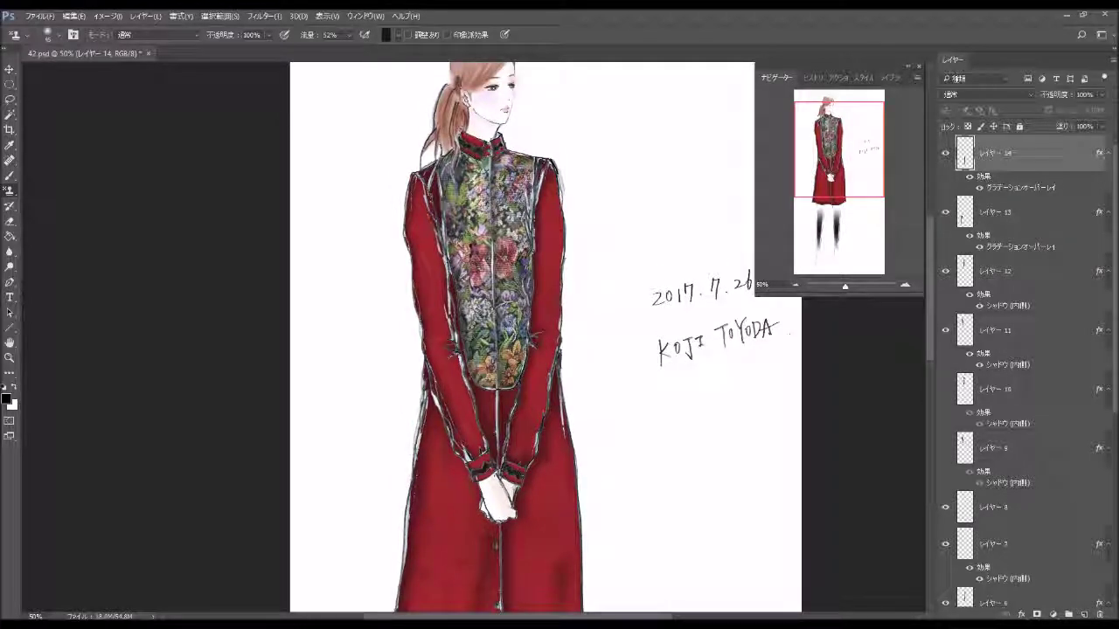
scroll(1031, 393, "down", 5)
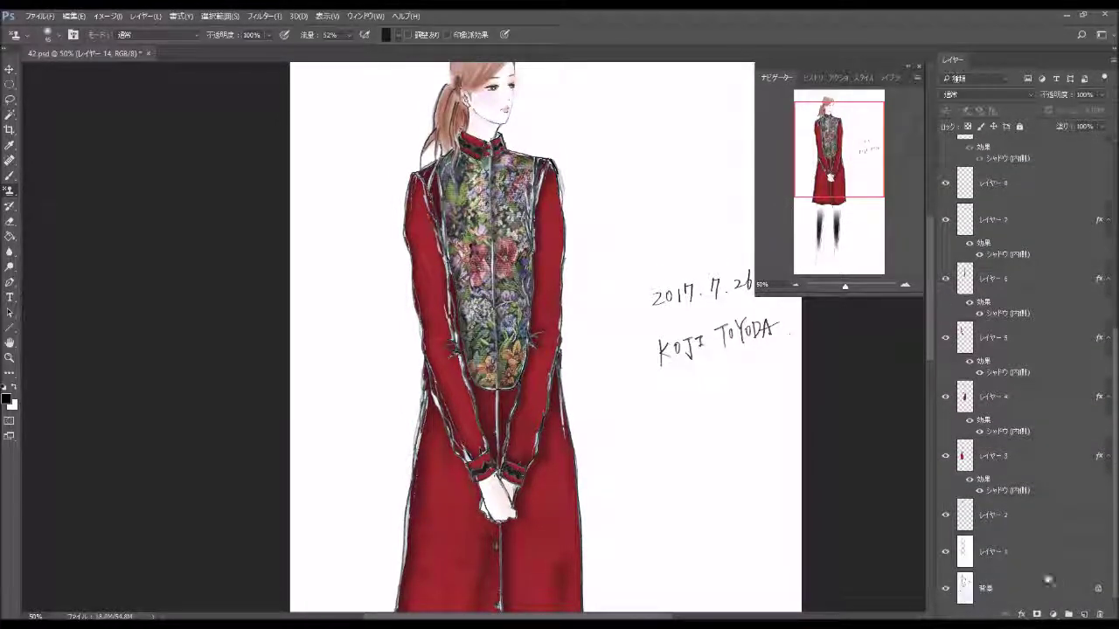
Add a layer above the background and set up a hard round brush of about 29 px.
left_click(1060, 590)
left_click(1083, 615)
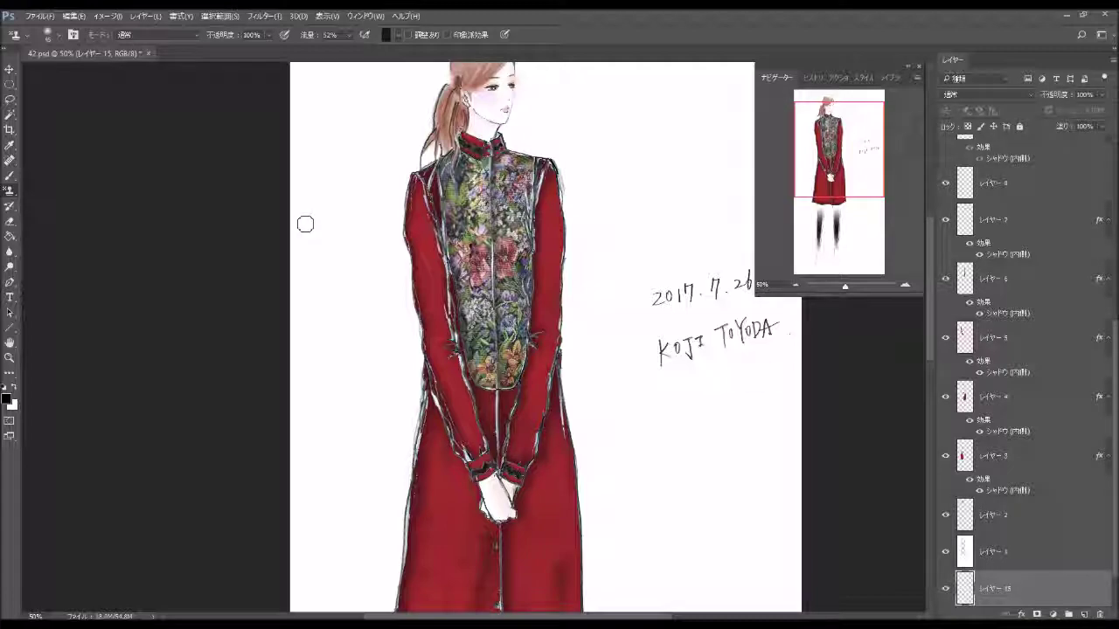
key("b")
left_click(51, 35)
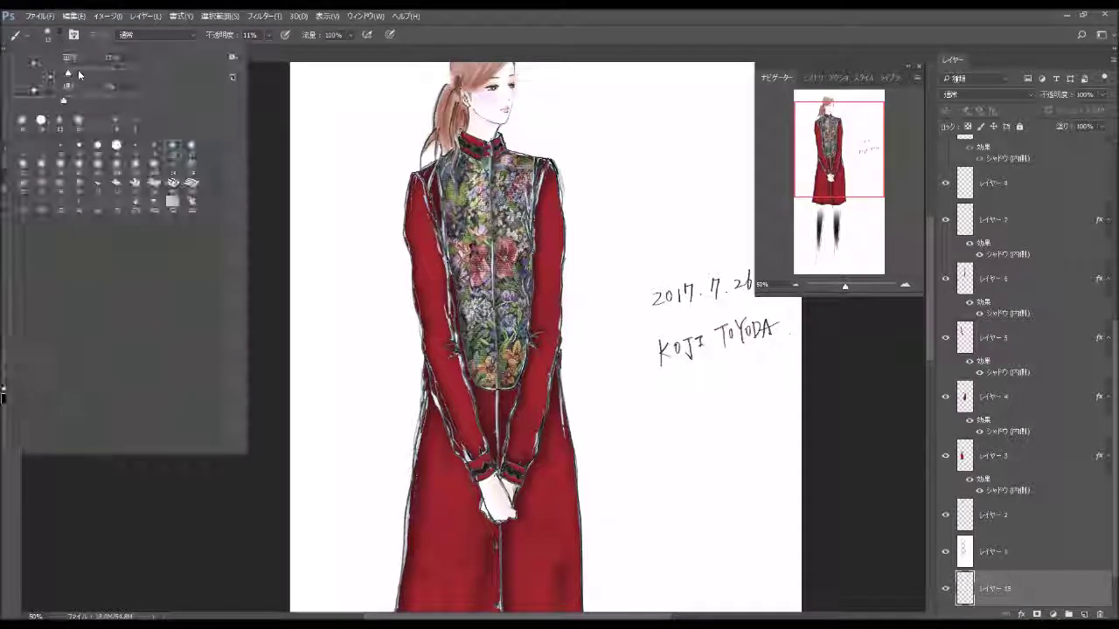
left_click(116, 145)
left_click(122, 73)
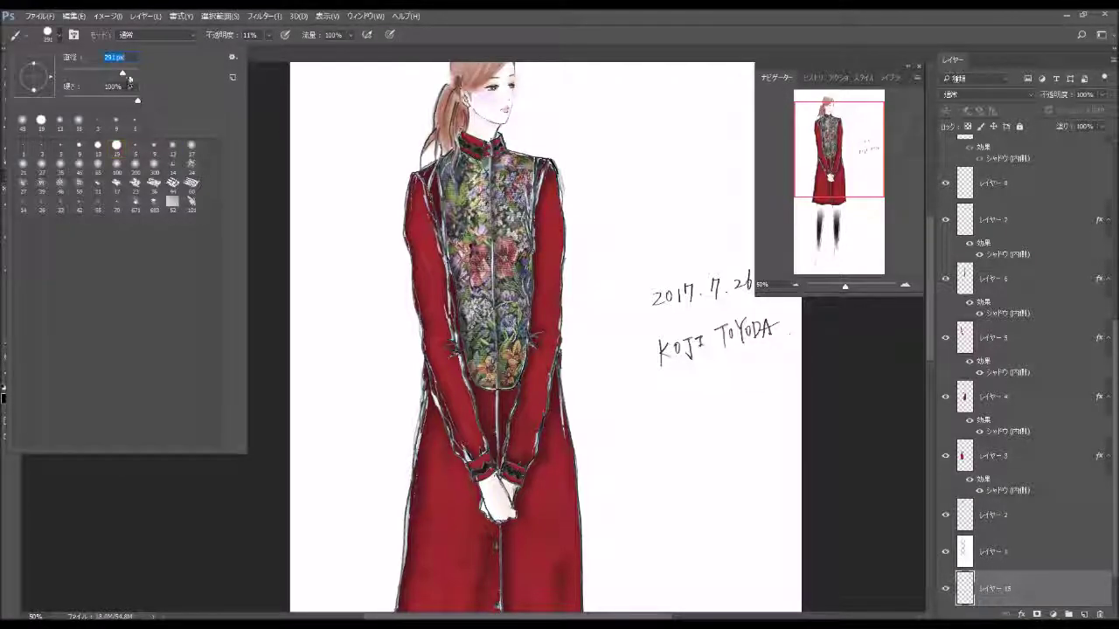
key("Return")
key("ctrl+minus")
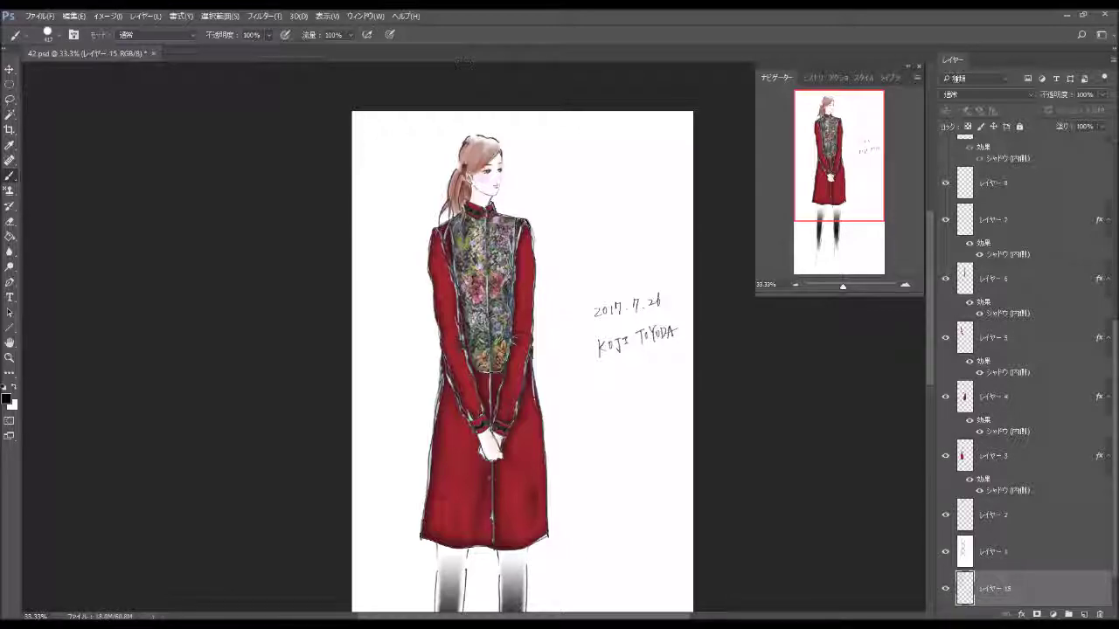
Outline the vest and coat edges in bold black and darken the signature.
left_click_drag(437, 219, 446, 367)
left_click_drag(498, 175, 463, 350)
left_click_drag(515, 223, 472, 428)
left_click_drag(479, 329, 490, 498)
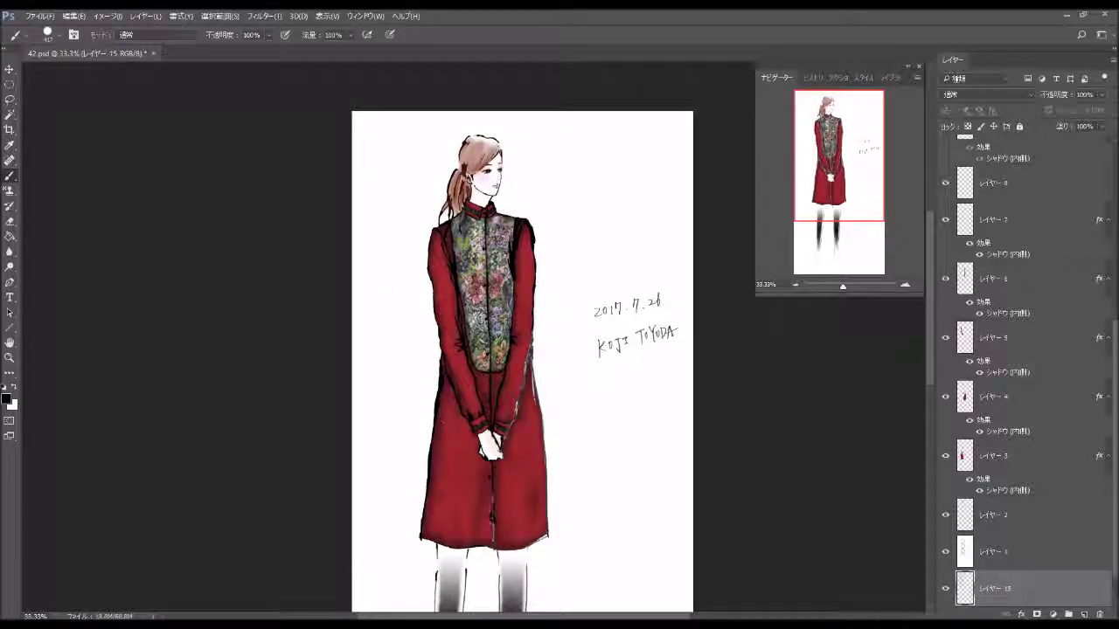
left_click_drag(529, 323, 493, 472)
left_click_drag(617, 337, 629, 348)
left_click_drag(637, 336, 671, 326)
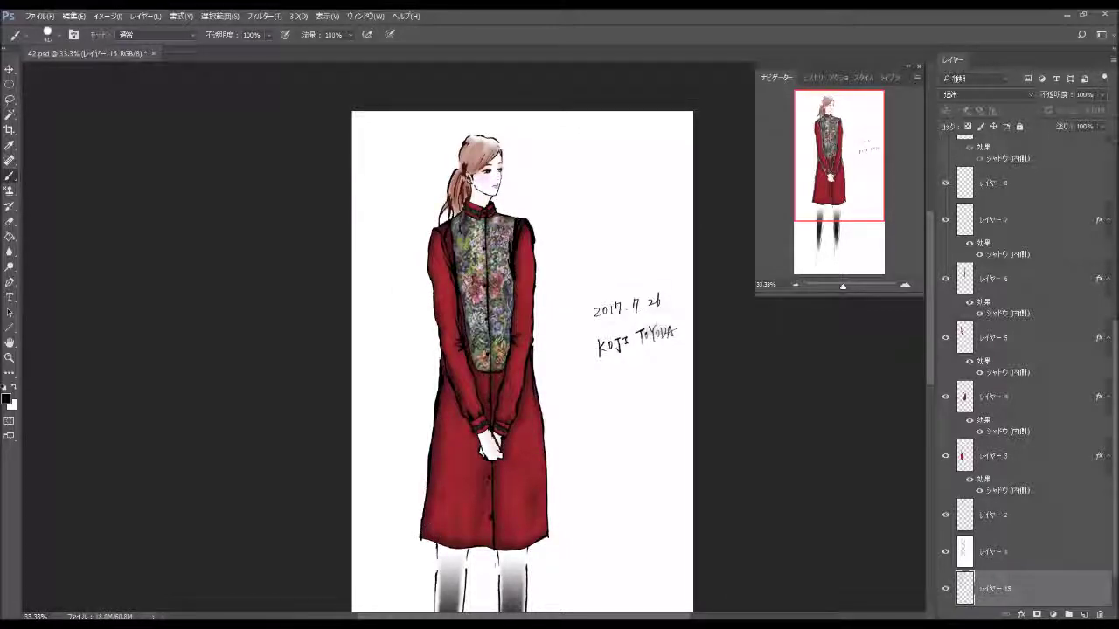
Trace bold black outlines down both stockinged legs.
scroll(524, 349, "down", 5)
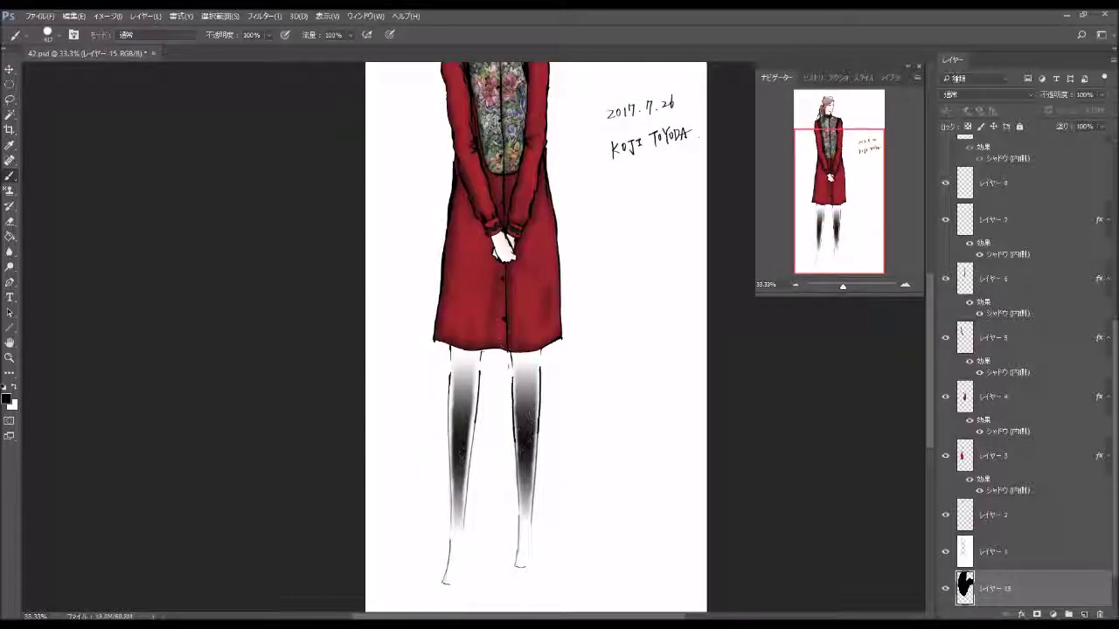
left_click_drag(535, 434, 522, 568)
left_click_drag(472, 423, 464, 507)
left_click_drag(452, 393, 444, 575)
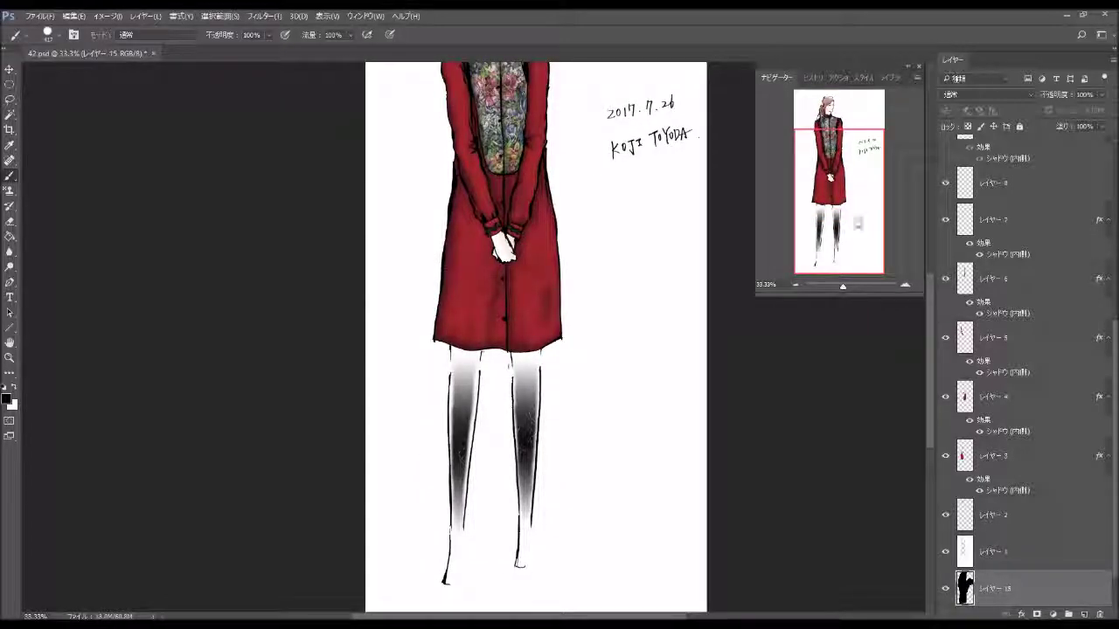
scroll(524, 349, "up", 1)
scroll(536, 336, "up", 3)
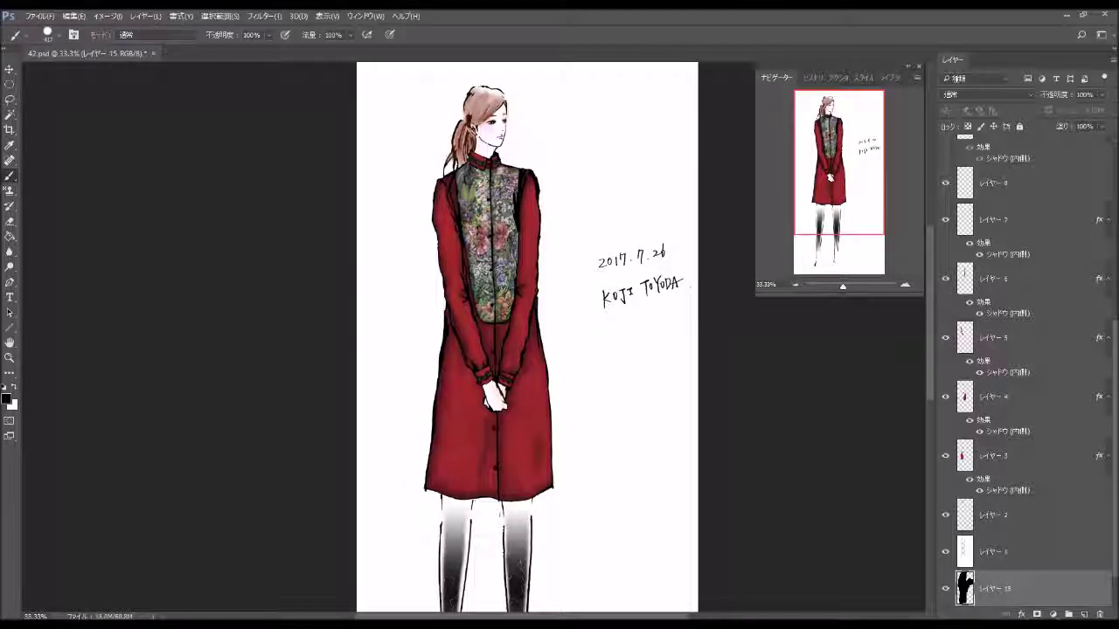
Zoom to 66.67% and make white the foreground colour.
left_click(904, 284)
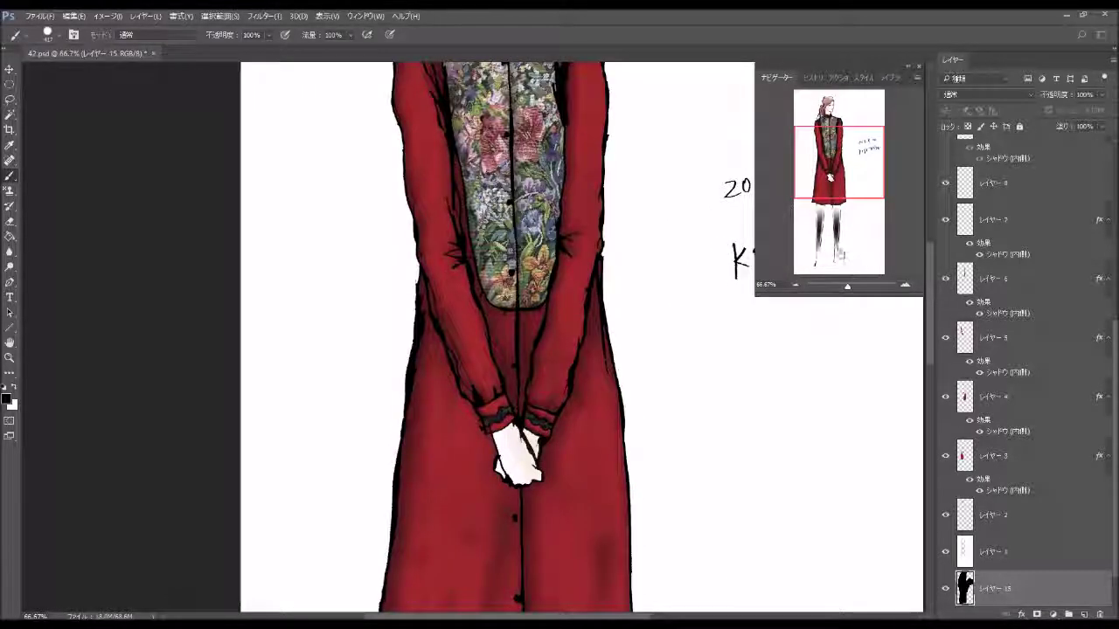
left_click(61, 37)
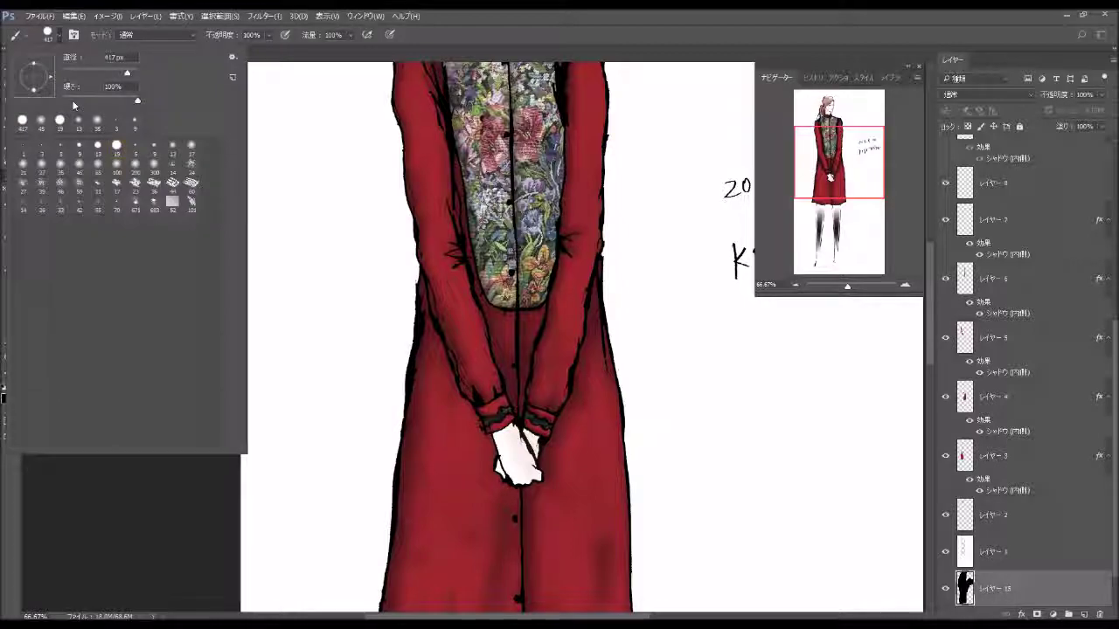
left_click(280, 57)
key("x")
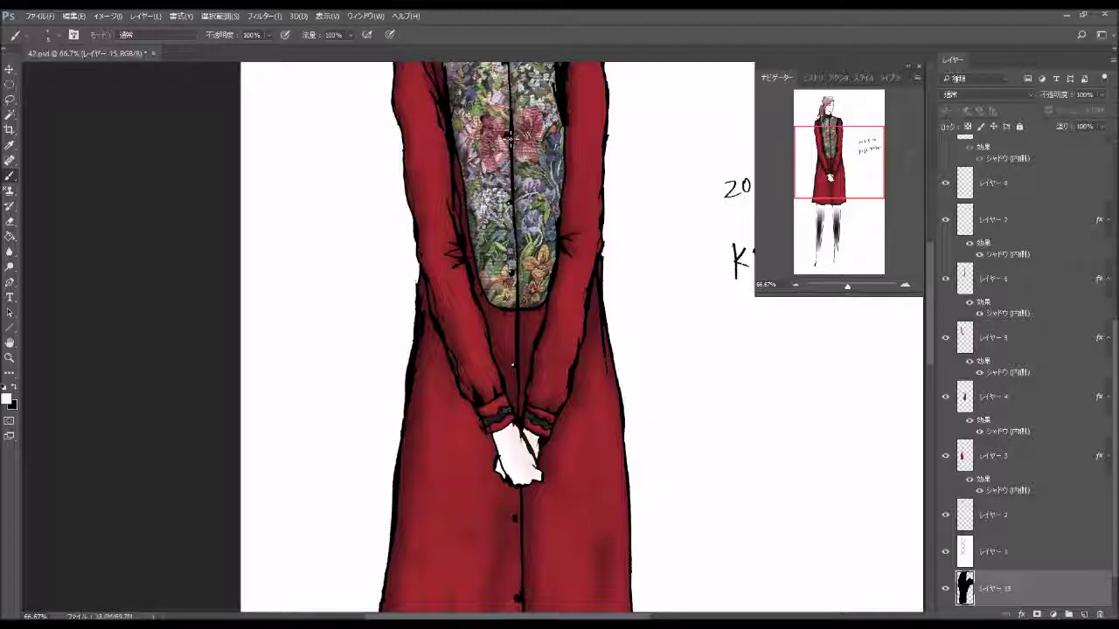
Paint a small white touch-up on the collar, then bring up the foreground Color Picker.
left_click_drag(825, 168, 825, 148)
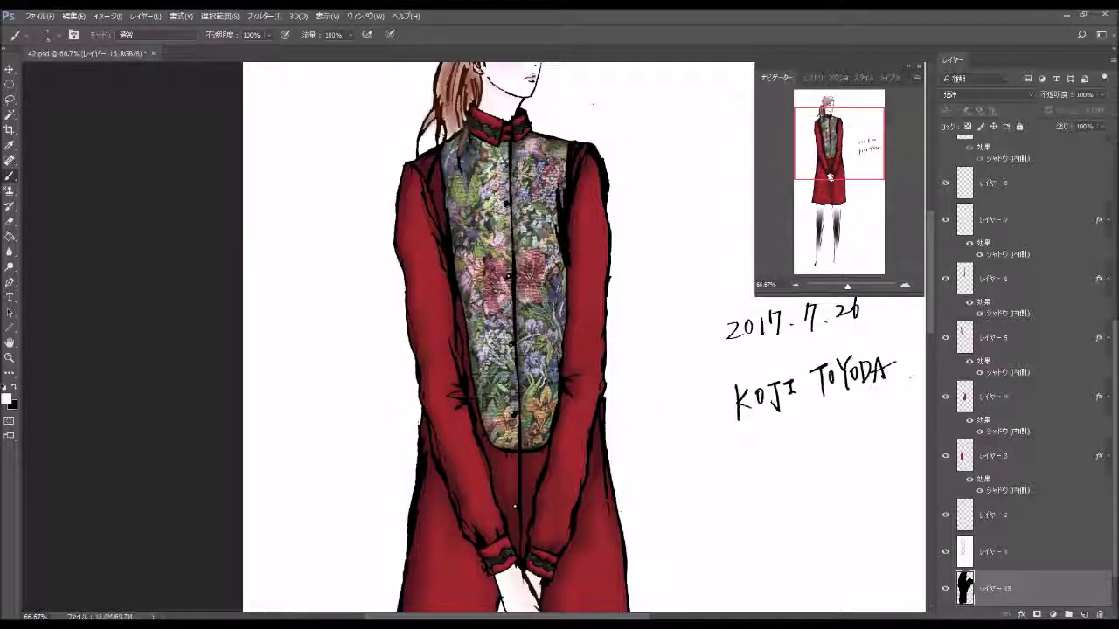
left_click_drag(516, 148, 513, 137)
scroll(529, 345, "down", 5)
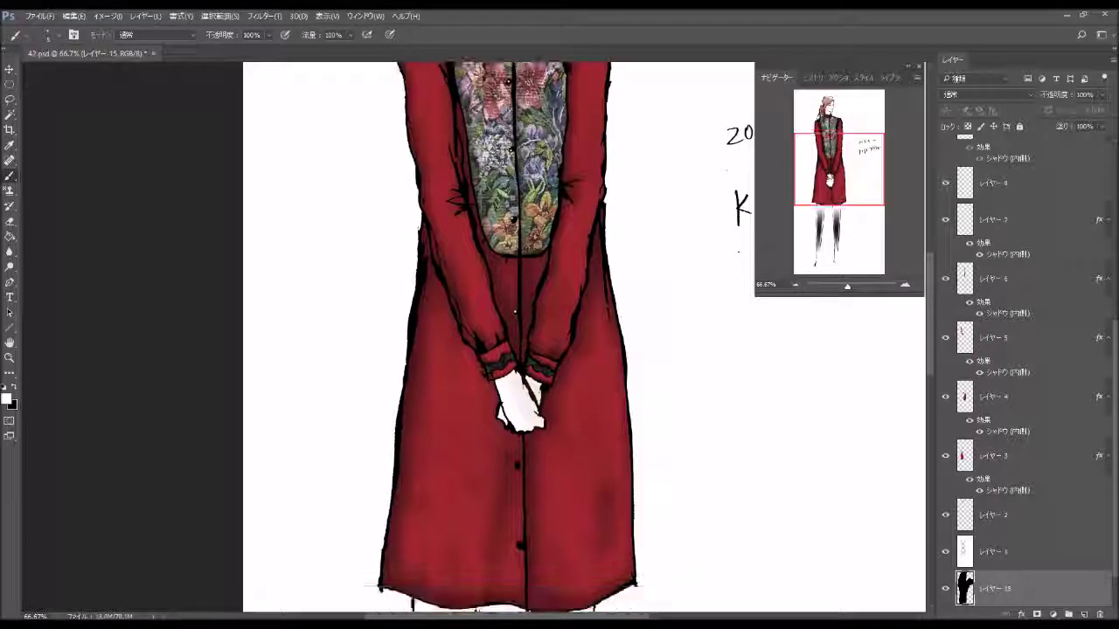
scroll(530, 345, "down", 3)
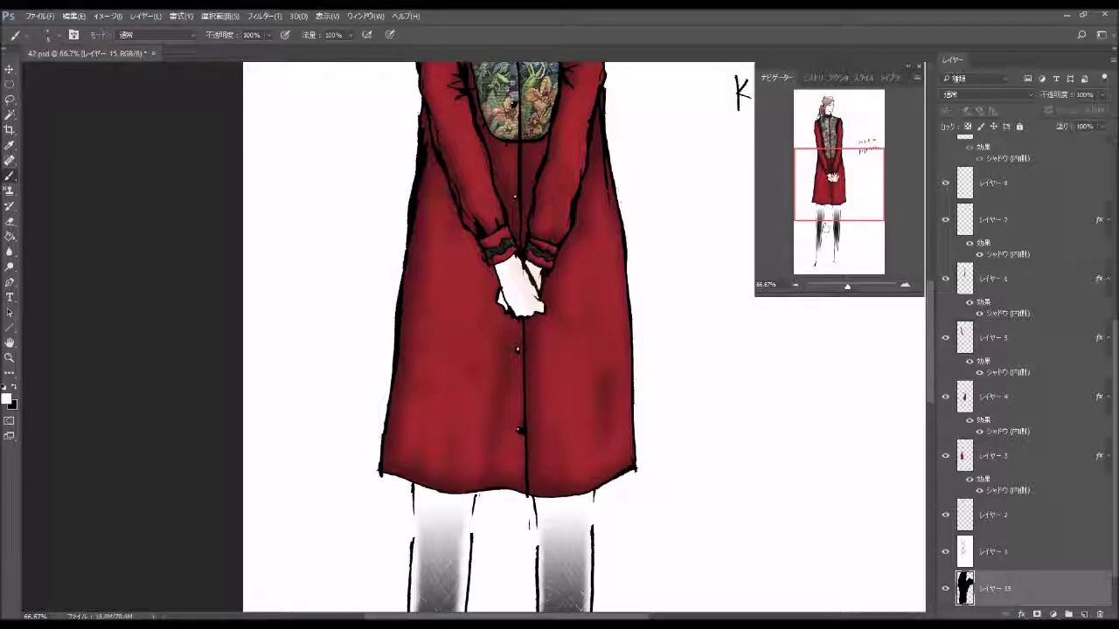
left_click_drag(818, 194, 813, 156)
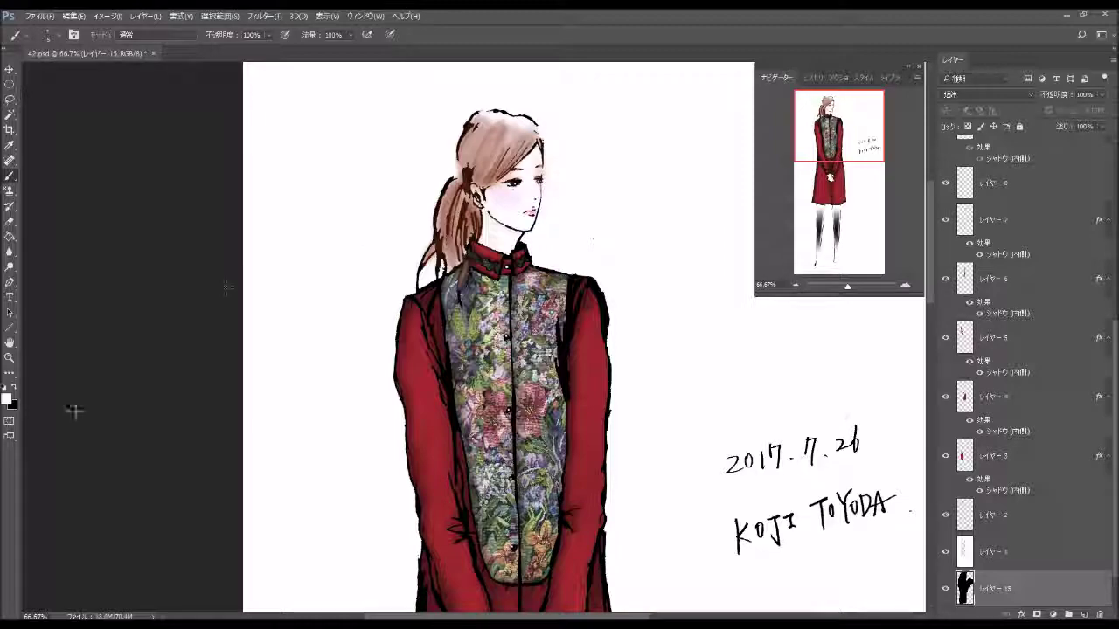
left_click(13, 387)
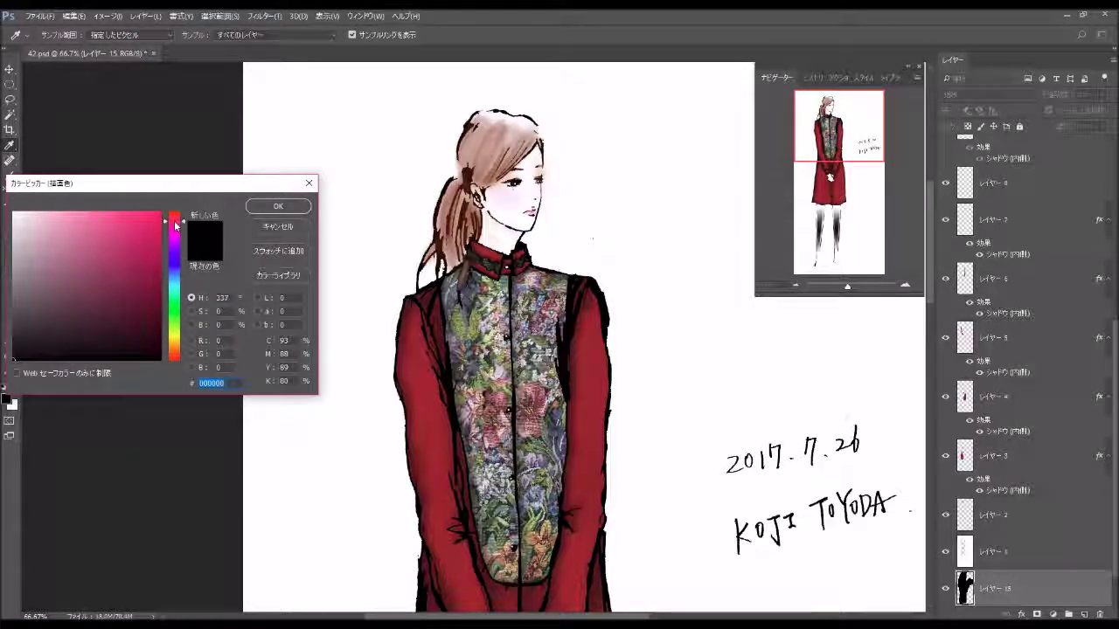
Choose a pink-red colour and a 13 px brush at 14% opacity, zoomed to 200%.
left_click(156, 234)
left_click(278, 206)
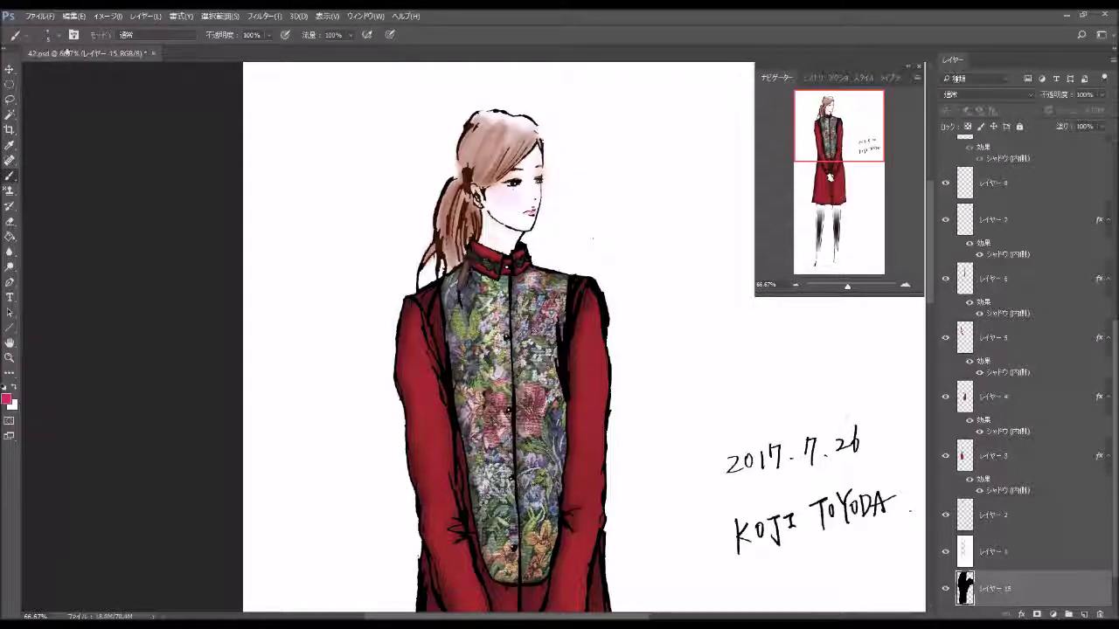
left_click(58, 35)
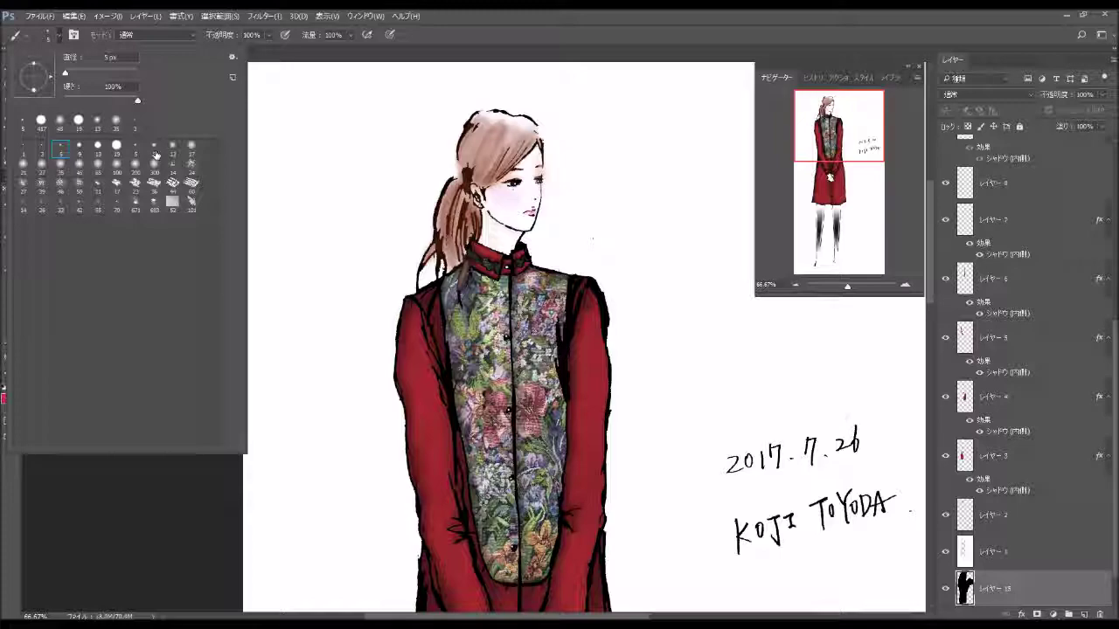
left_click(97, 149)
left_click_drag(268, 35, 222, 49)
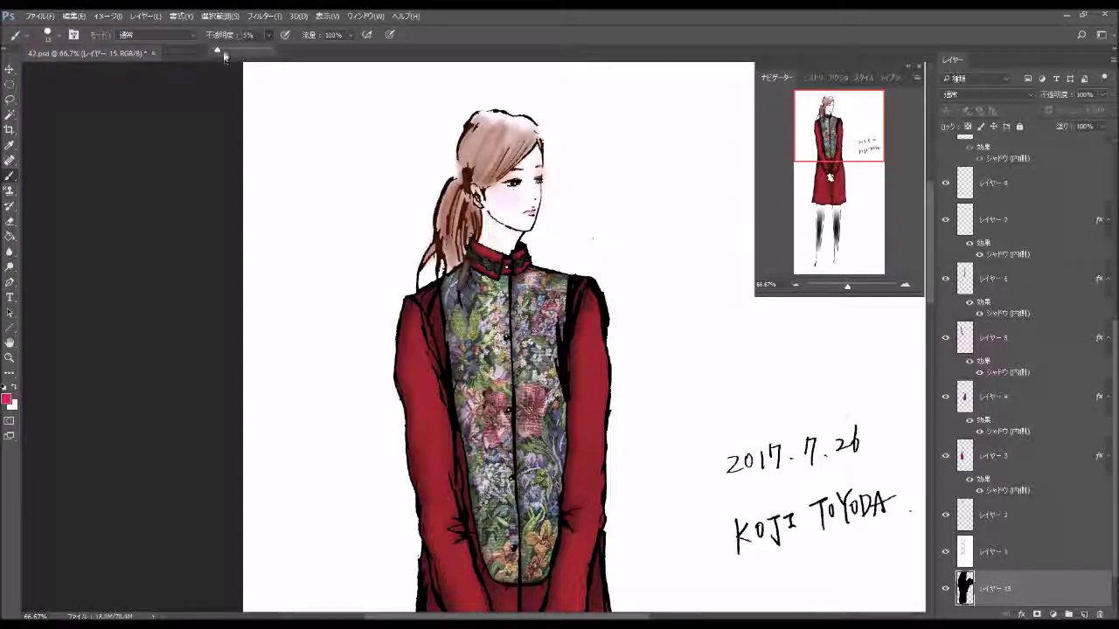
left_click(905, 286)
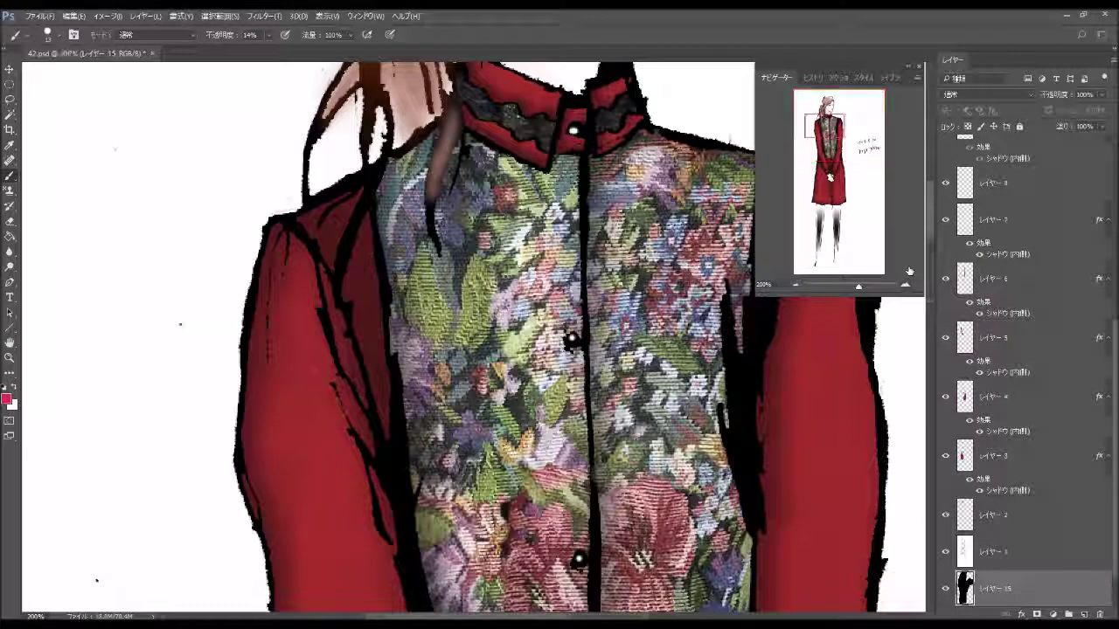
On レイヤー 2, darken the eyelashes with a 5 px brush.
left_click(1035, 527)
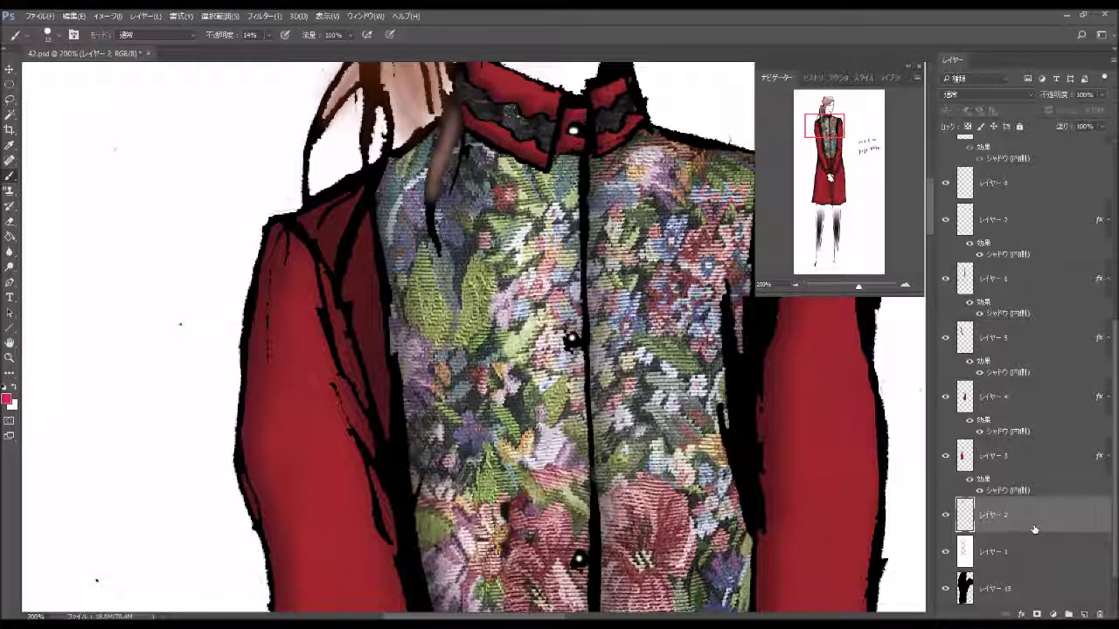
left_click_drag(848, 117, 852, 98)
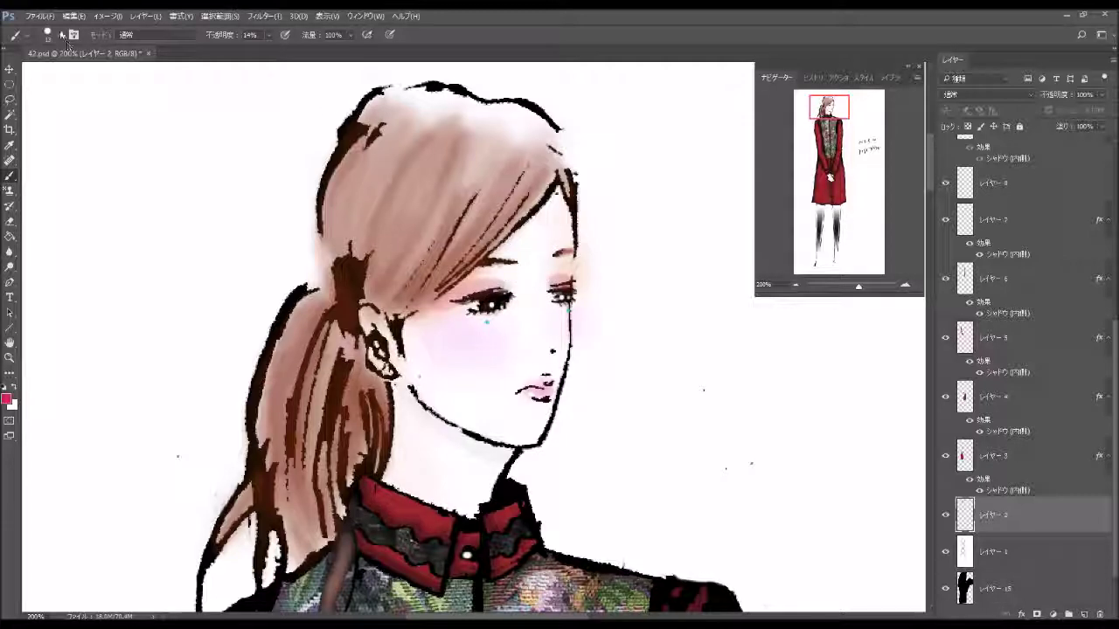
left_click(55, 35)
left_click(60, 150)
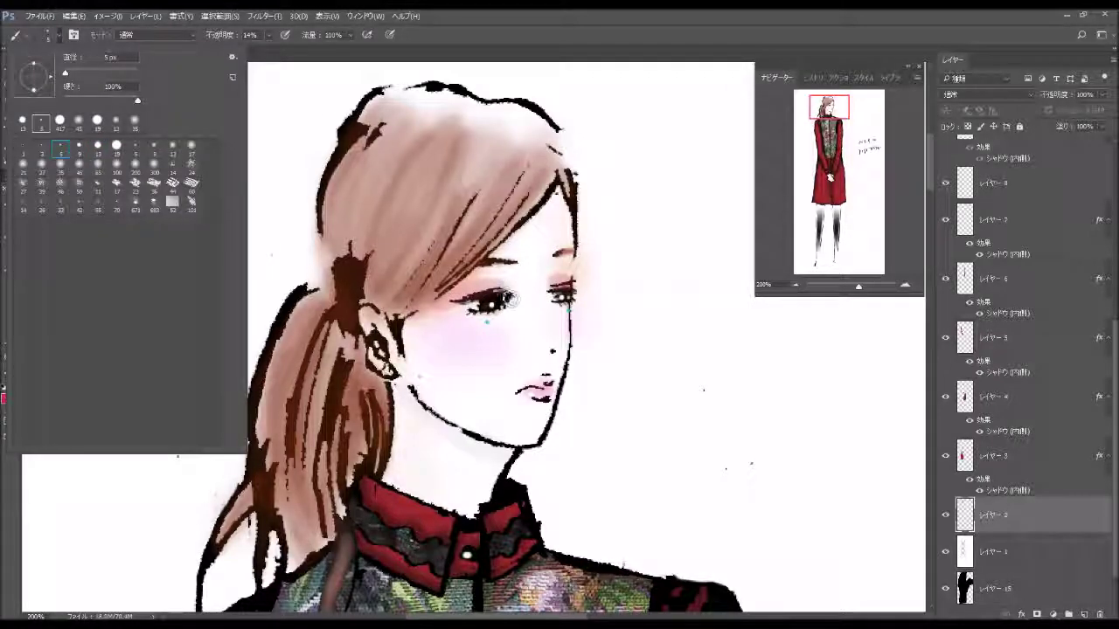
left_click(444, 294)
mouse_move(500, 292)
left_mouse_down()
mouse_move(513, 297)
mouse_move(502, 302)
mouse_move(575, 287)
left_mouse_up()
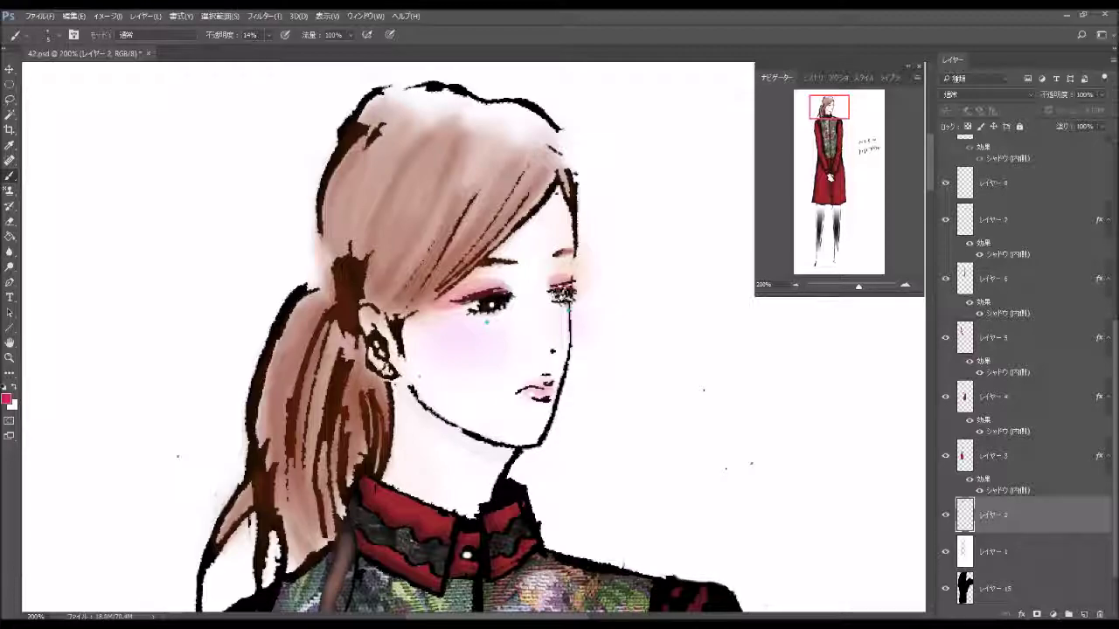
Deepen the lips' pink and brush pink-red eyeshadow over the eyelids.
left_click(798, 287)
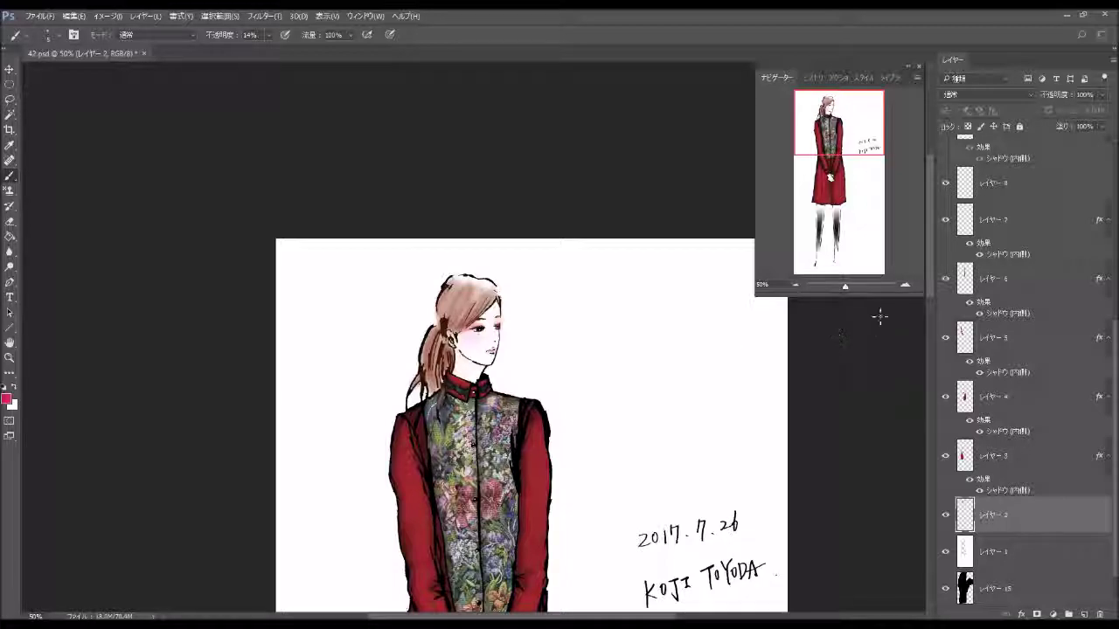
left_click(906, 286)
left_click(906, 286)
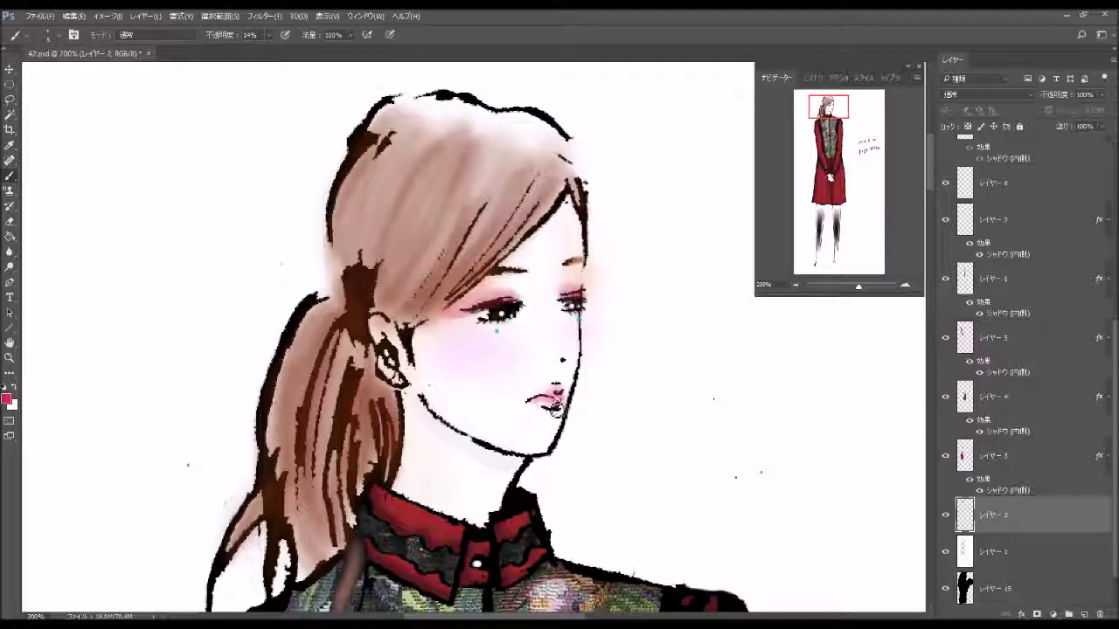
left_click_drag(556, 398, 547, 395)
mouse_move(500, 304)
left_mouse_down()
mouse_move(463, 307)
mouse_move(578, 301)
left_mouse_up()
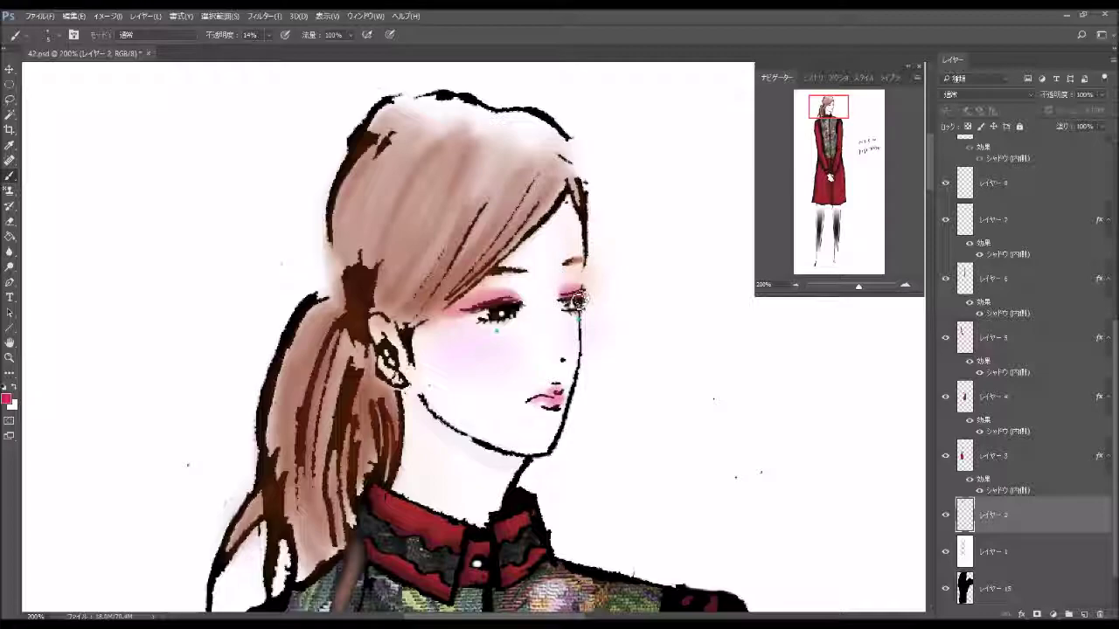
left_click(795, 285)
left_click(795, 286)
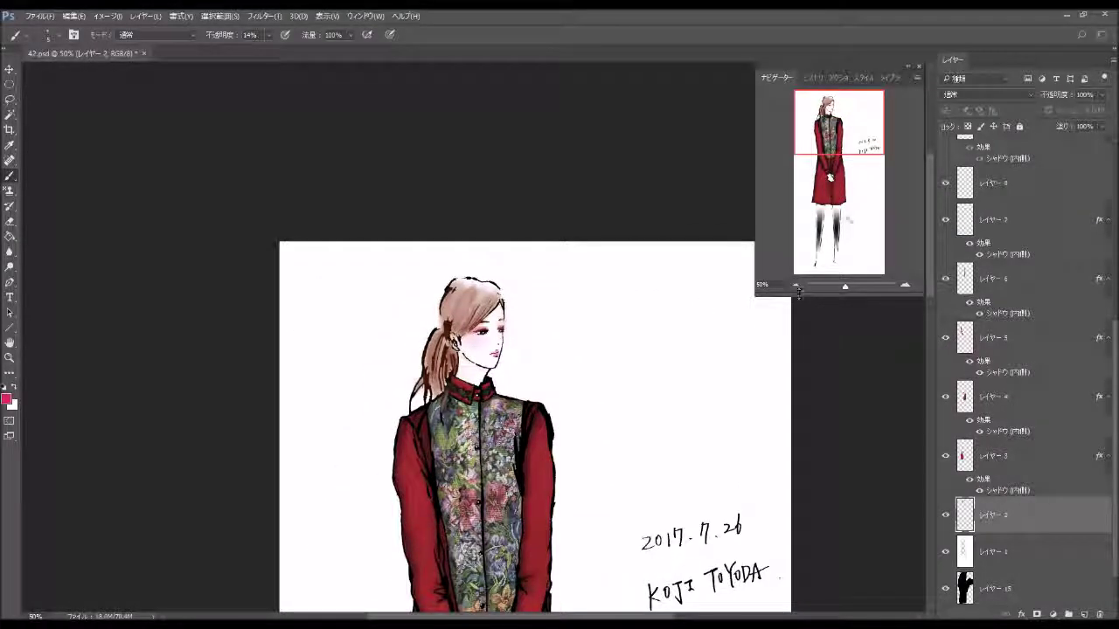
left_click_drag(837, 164, 817, 197)
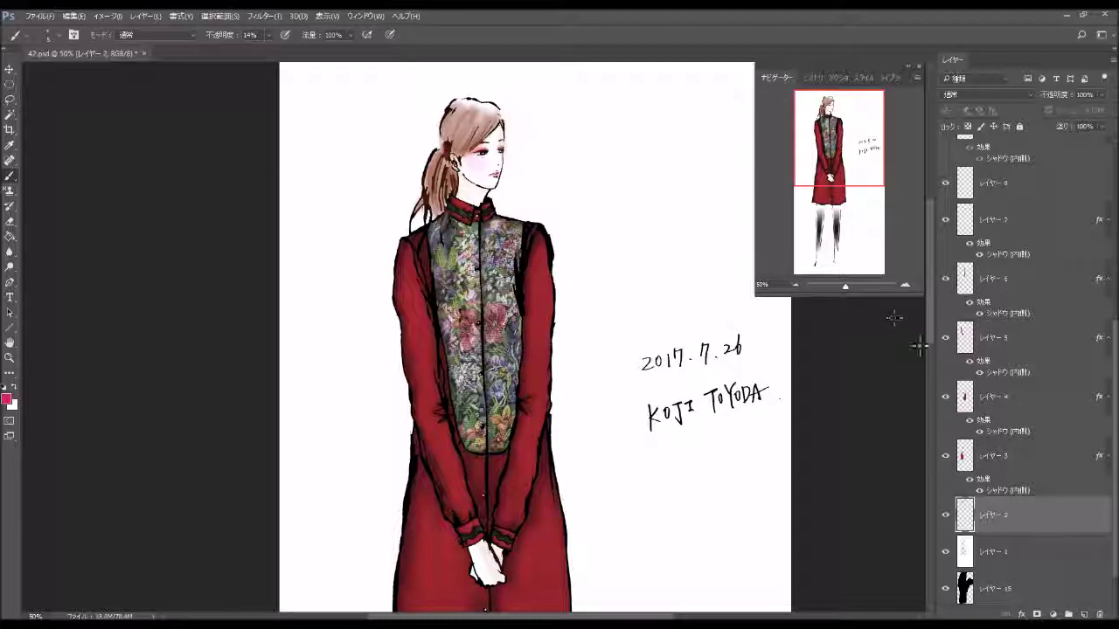
left_click(795, 286)
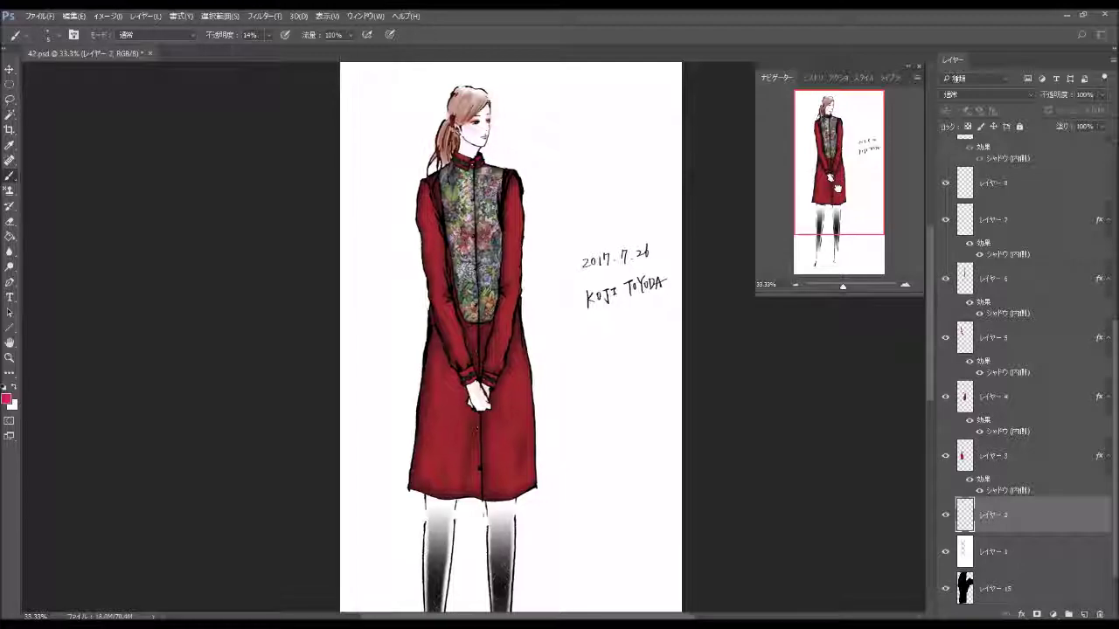